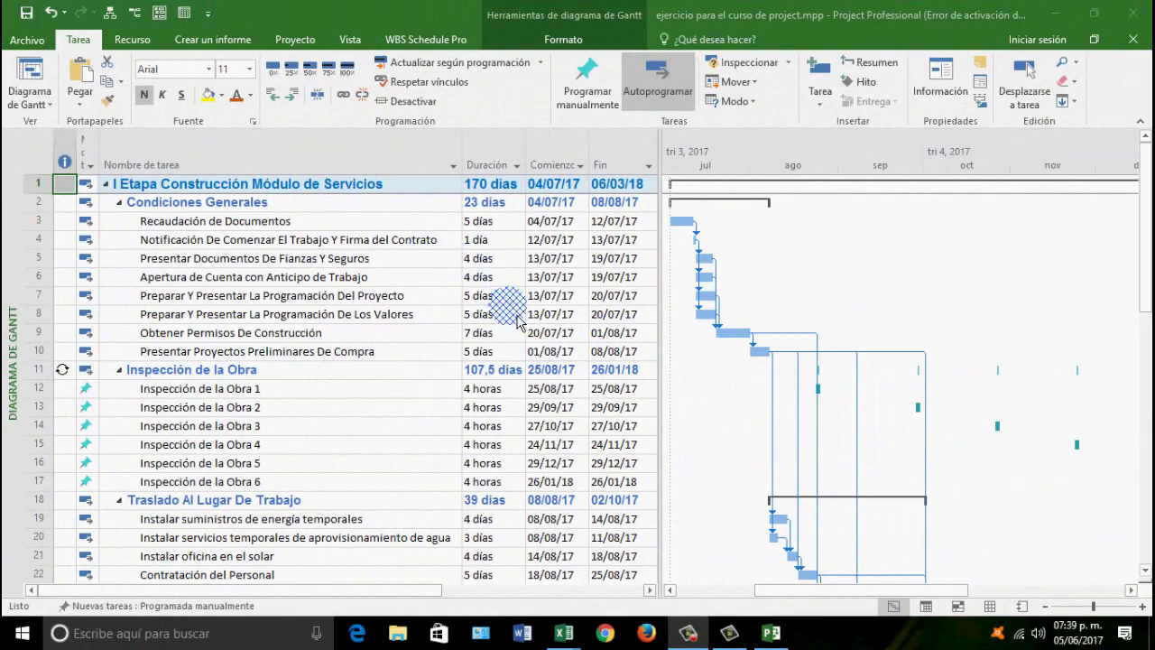
scroll(511, 304, down, 6)
scroll(510, 312, up, 6)
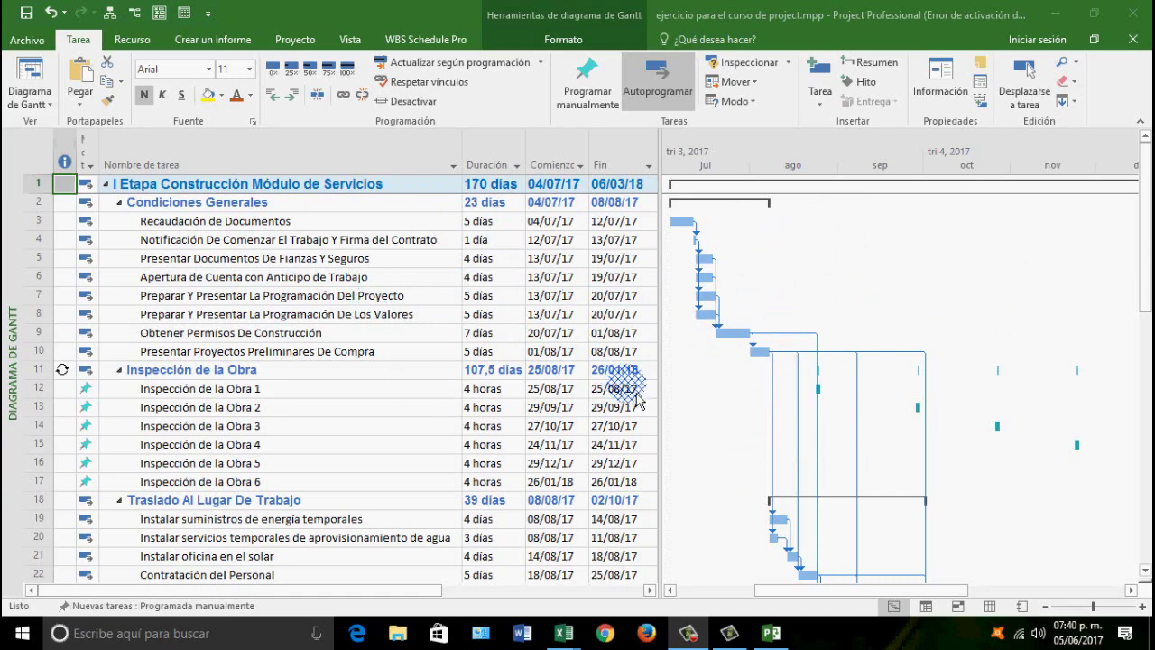
scroll(758, 333, down, 1)
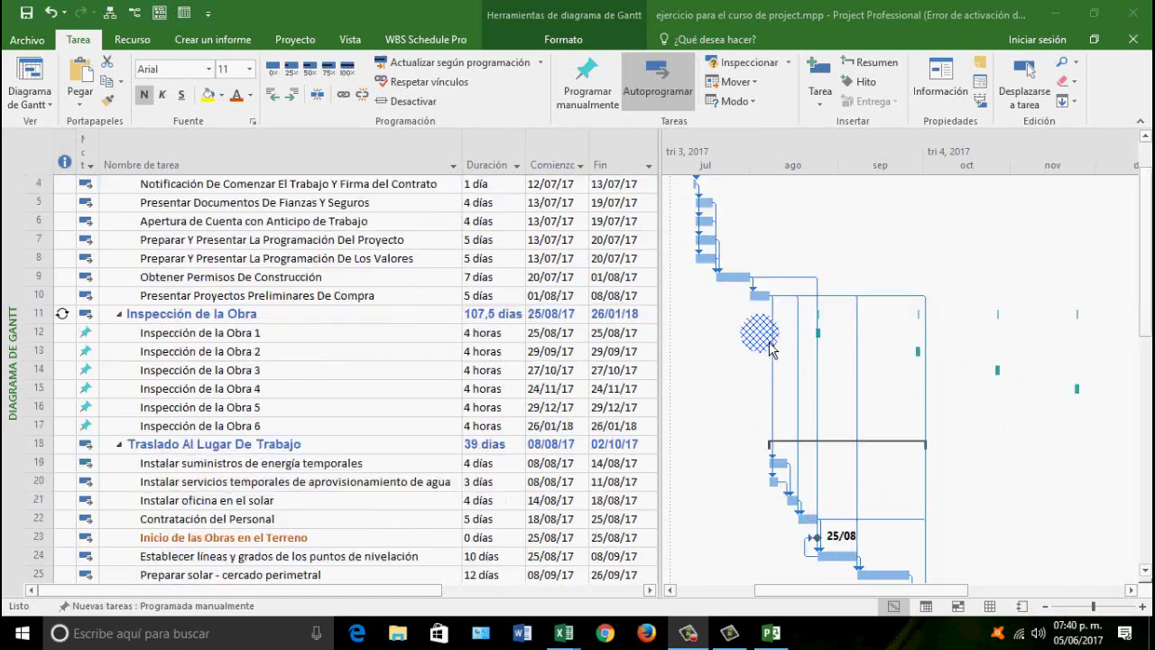
scroll(768, 350, up, 1)
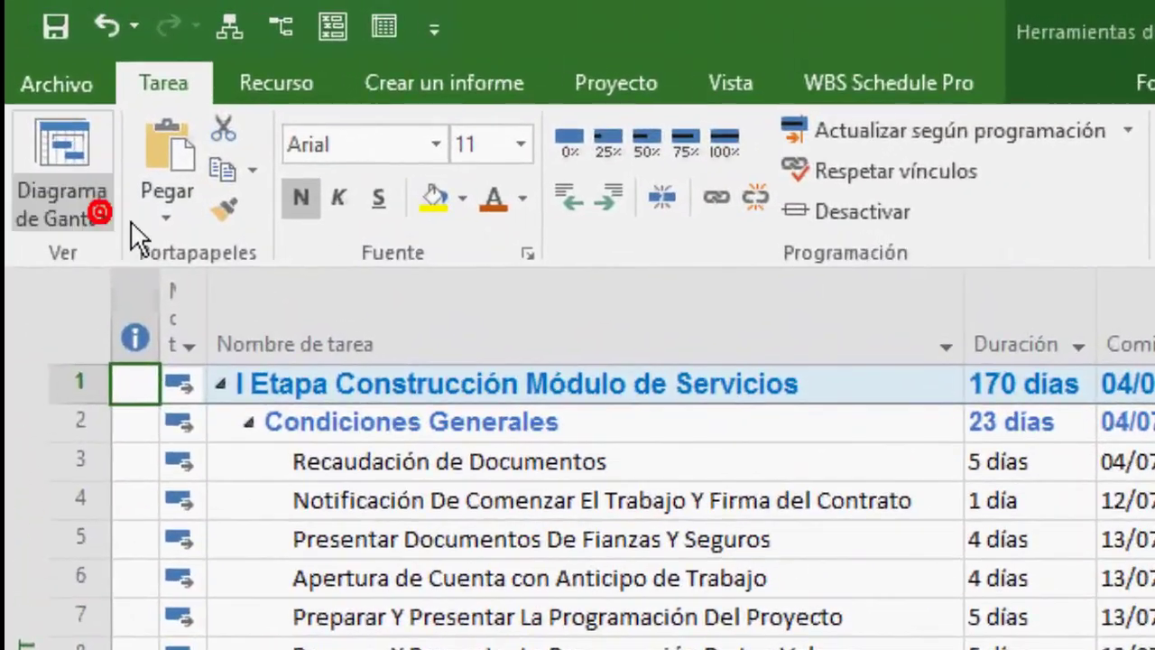
- Change the project view from the Gantt chart to the resource sheet (Hoja de recursos)
click(49, 104)
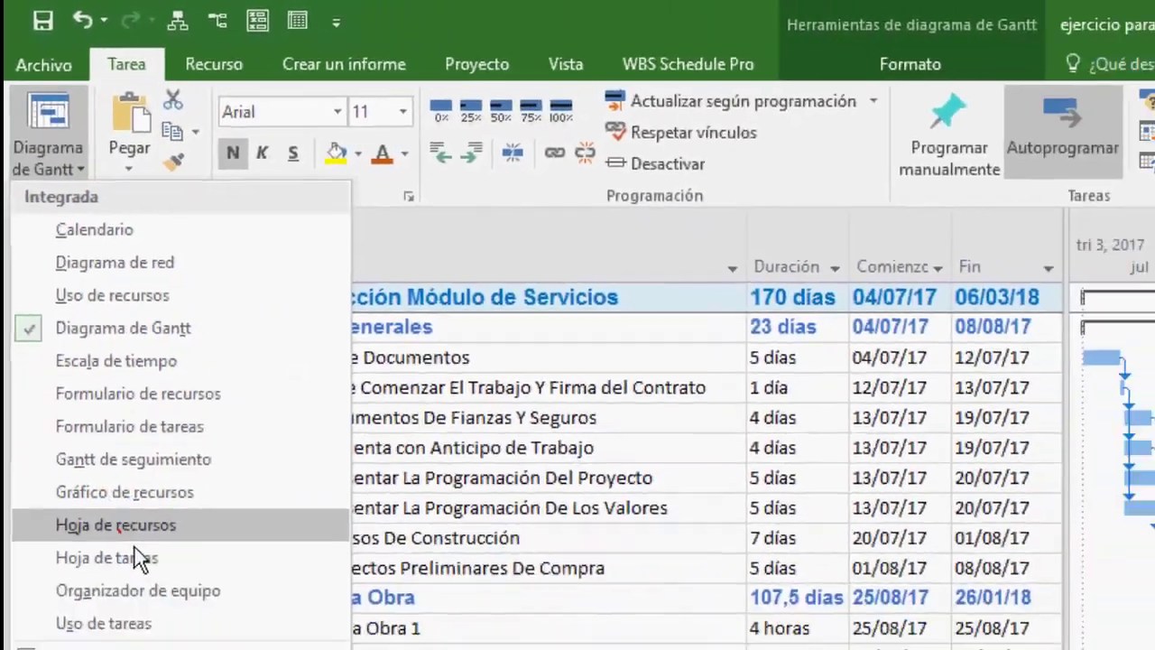
click(131, 532)
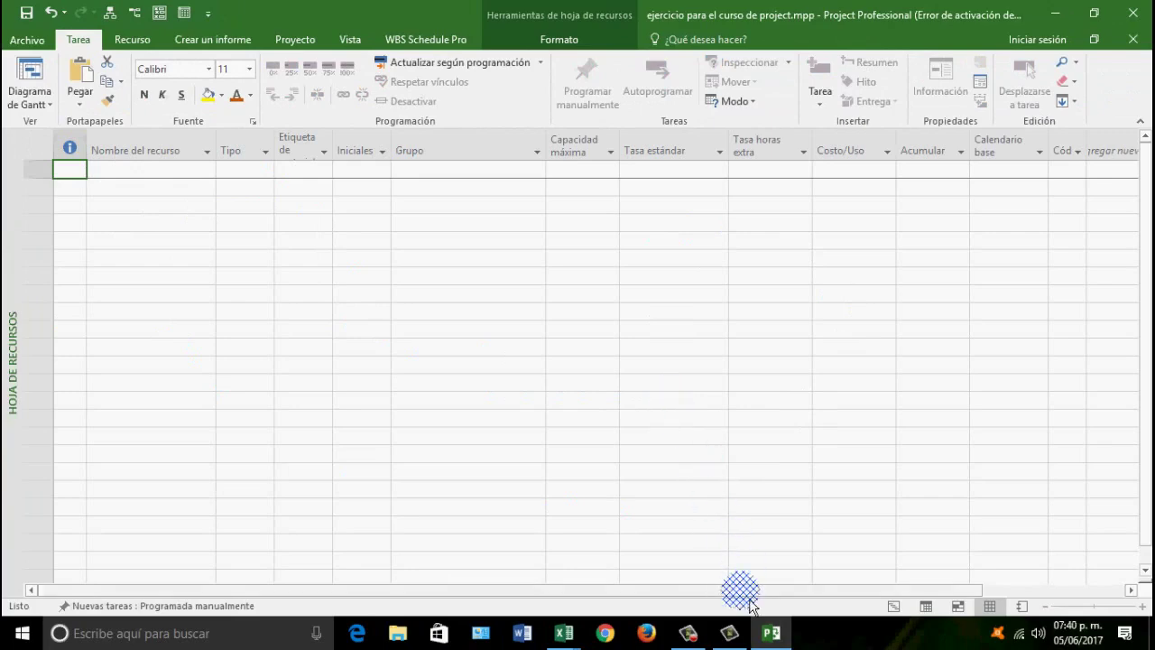
- Switch to the Excel workbook hoja de recursos del proyecto.xlsx and examine its full resource list and column headings
click(574, 637)
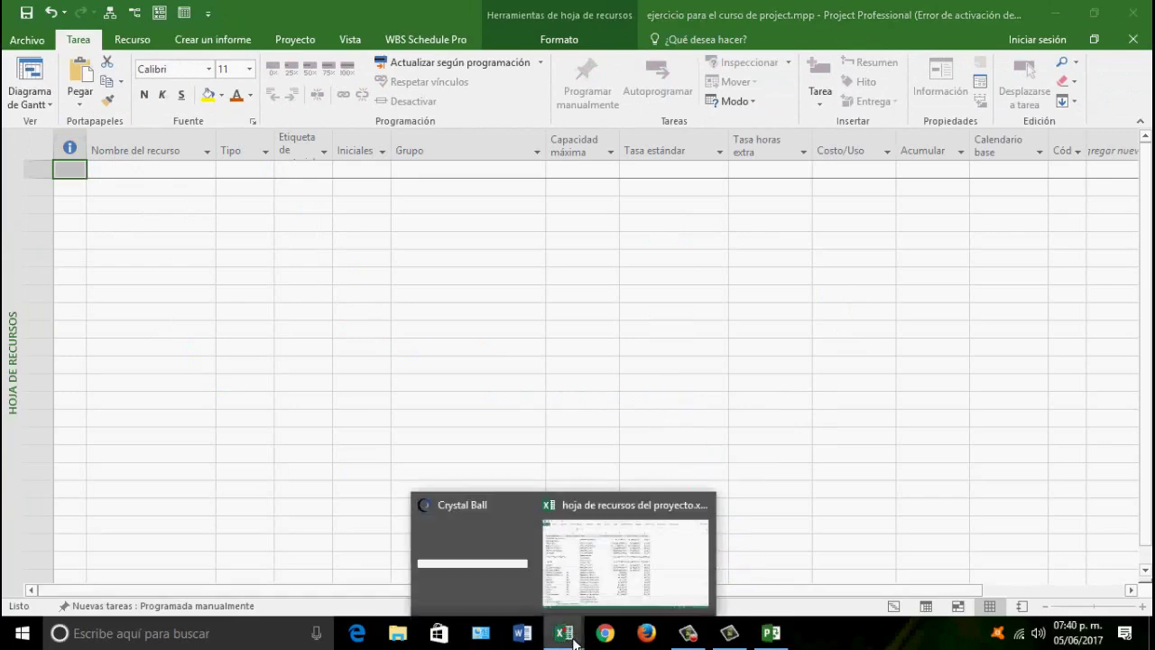
click(627, 563)
click(446, 285)
scroll(451, 284, down, 1)
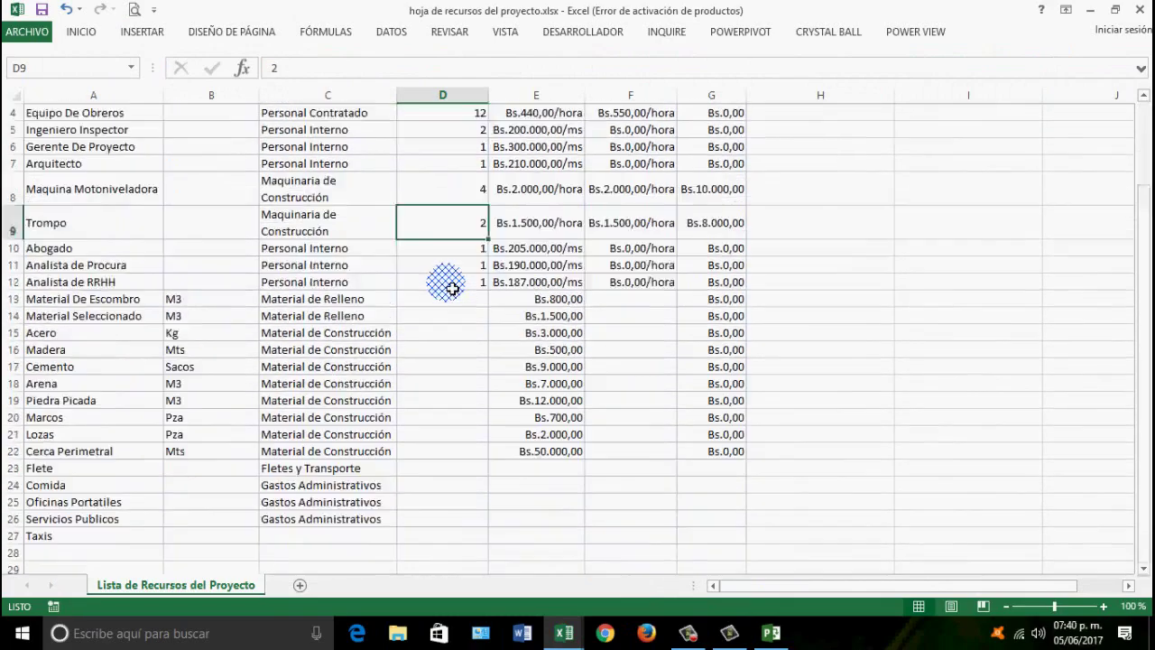
scroll(451, 284, up, 1)
scroll(454, 289, down, 3)
scroll(539, 300, up, 3)
scroll(539, 301, up, 1)
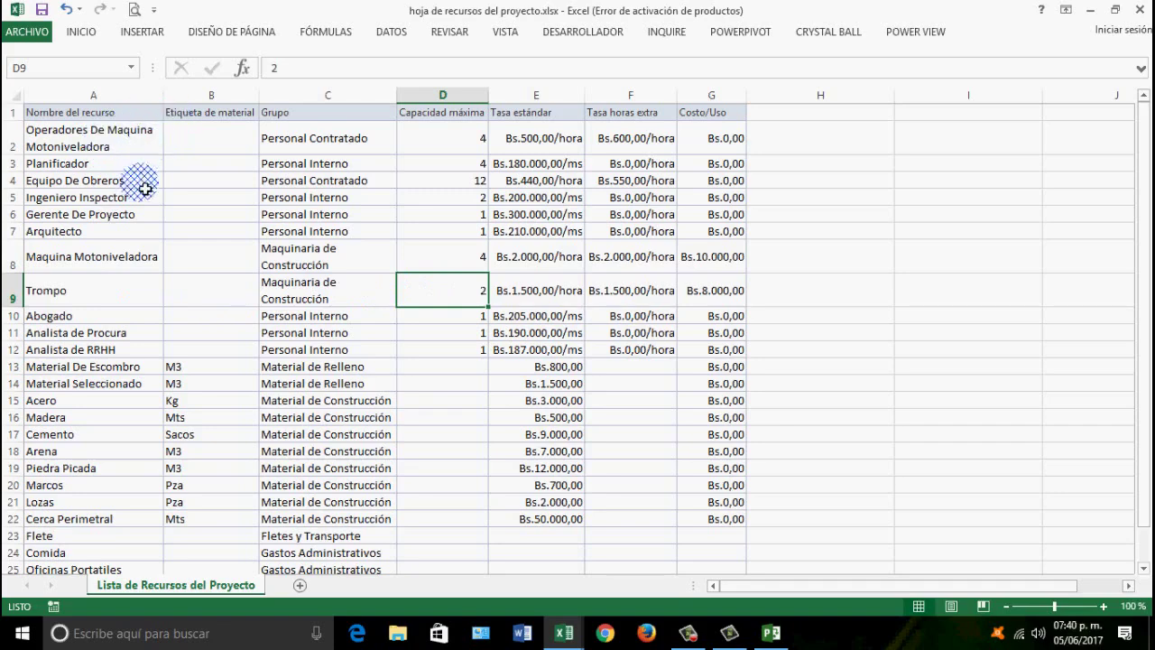
scroll(155, 492, down, 2)
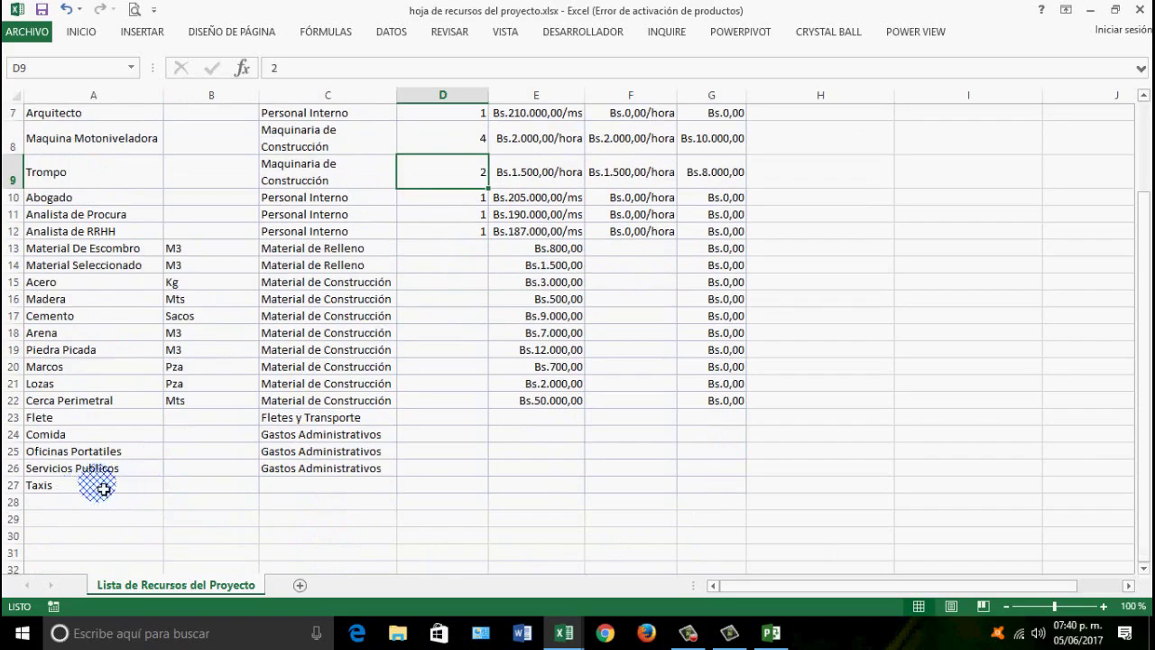
scroll(118, 481, up, 2)
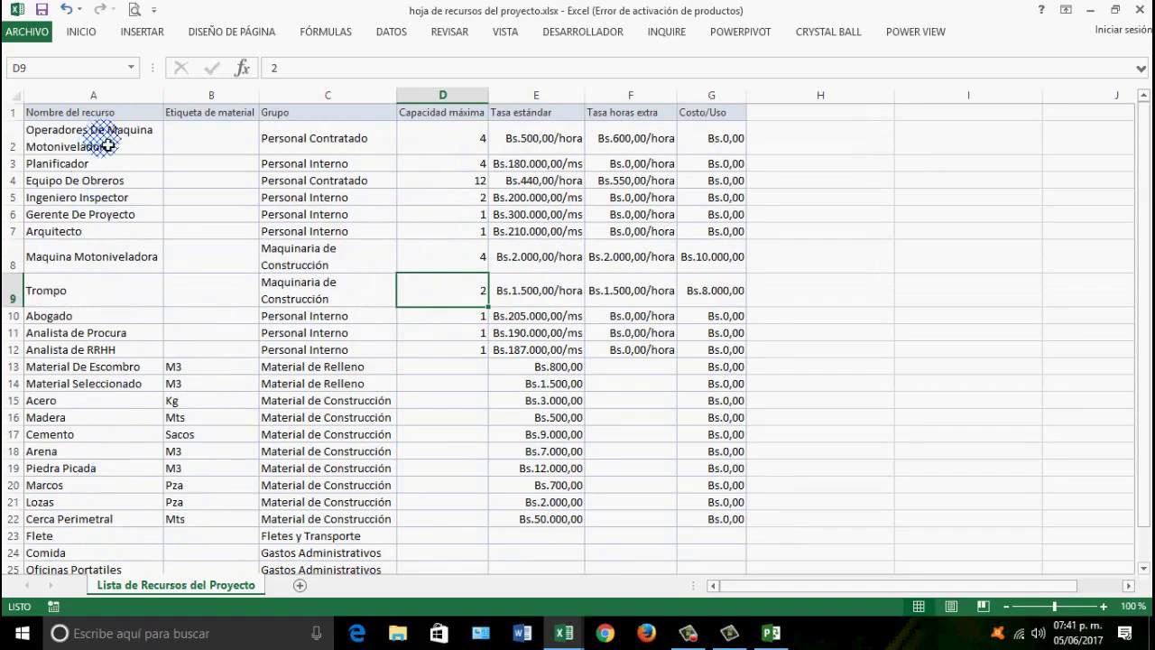
- Copy the resource names in A2:A27 into Project's Nombre del recurso column, starting at the first row, and widen that column to fit them
drag(117, 144, 123, 535)
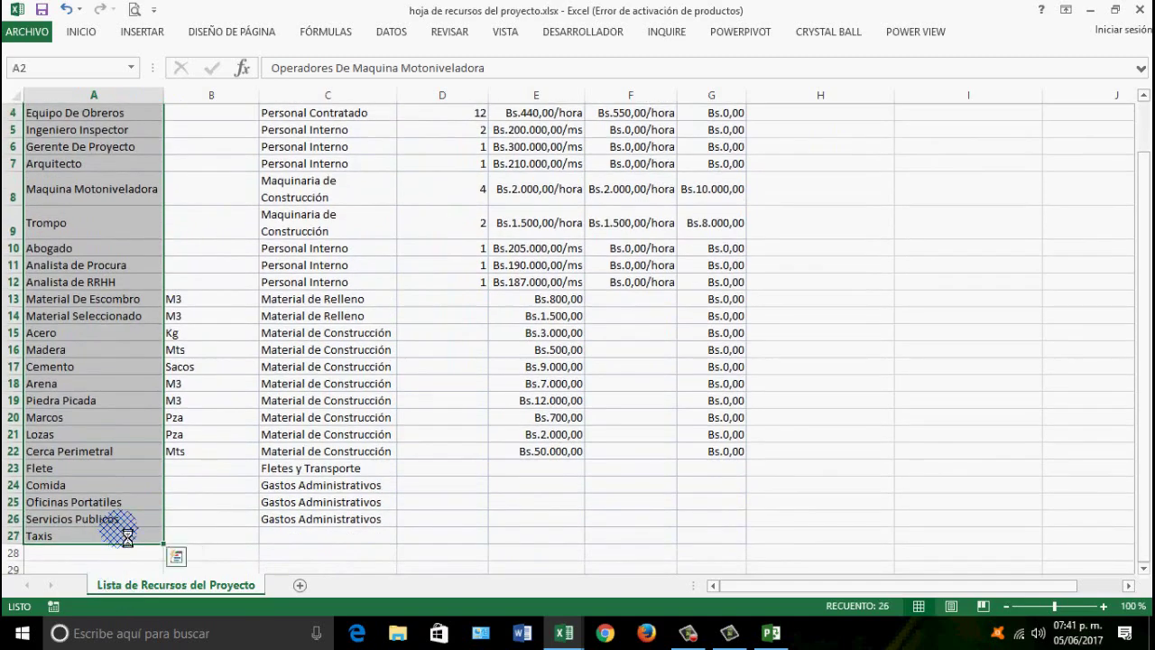
key(ctrl+c)
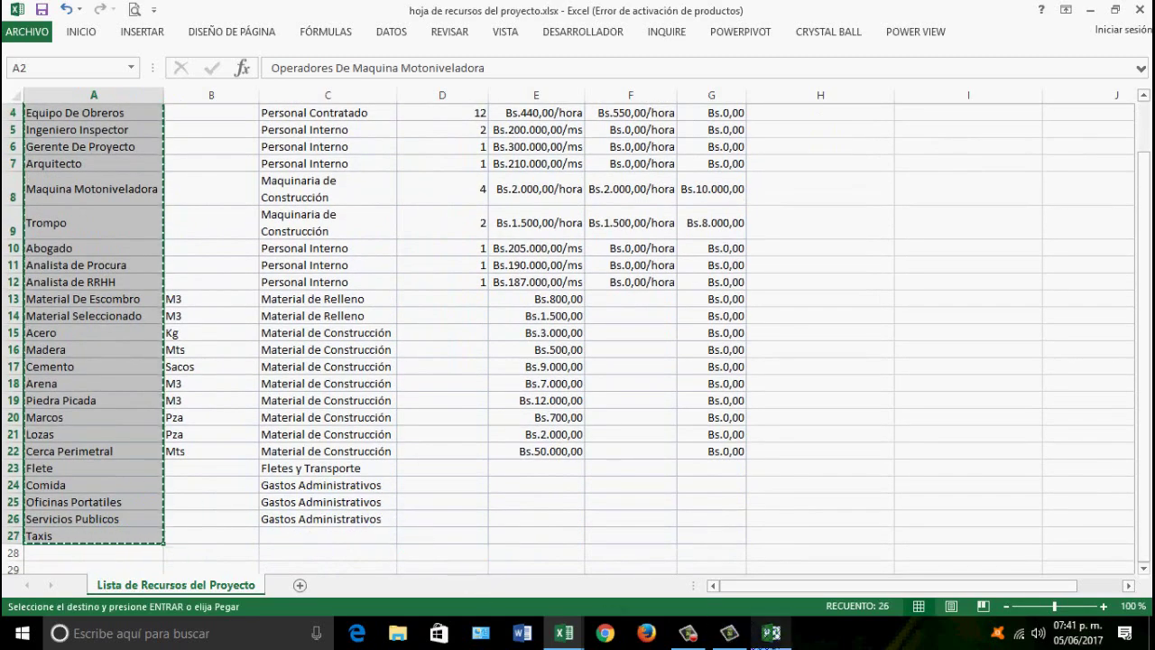
click(771, 632)
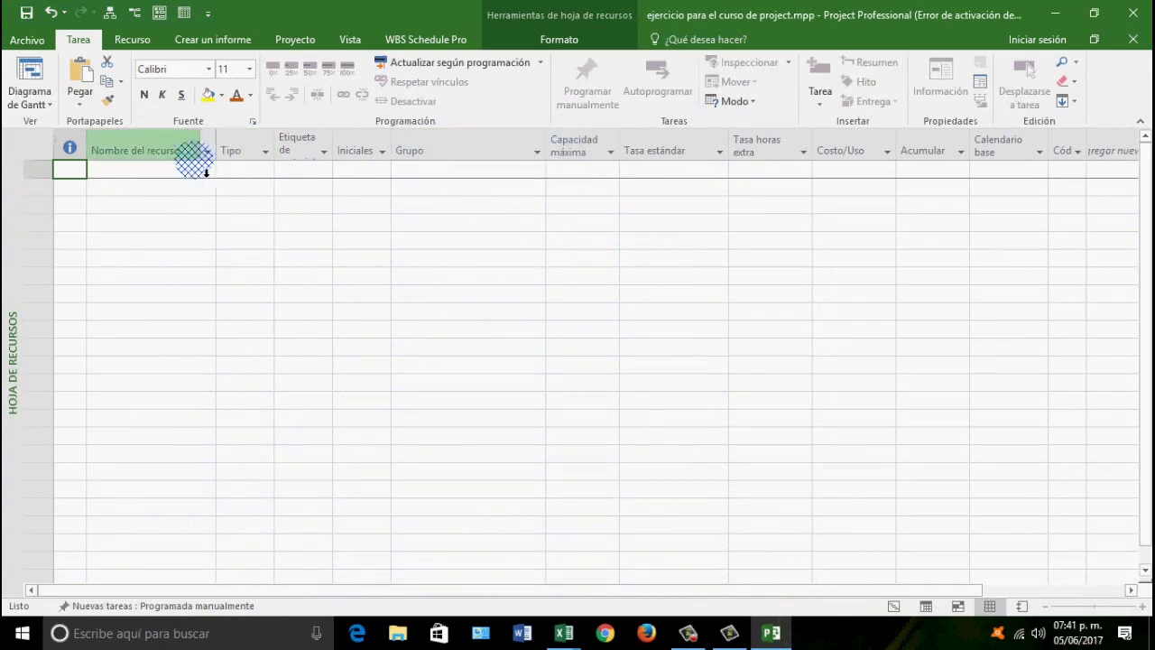
click(183, 174)
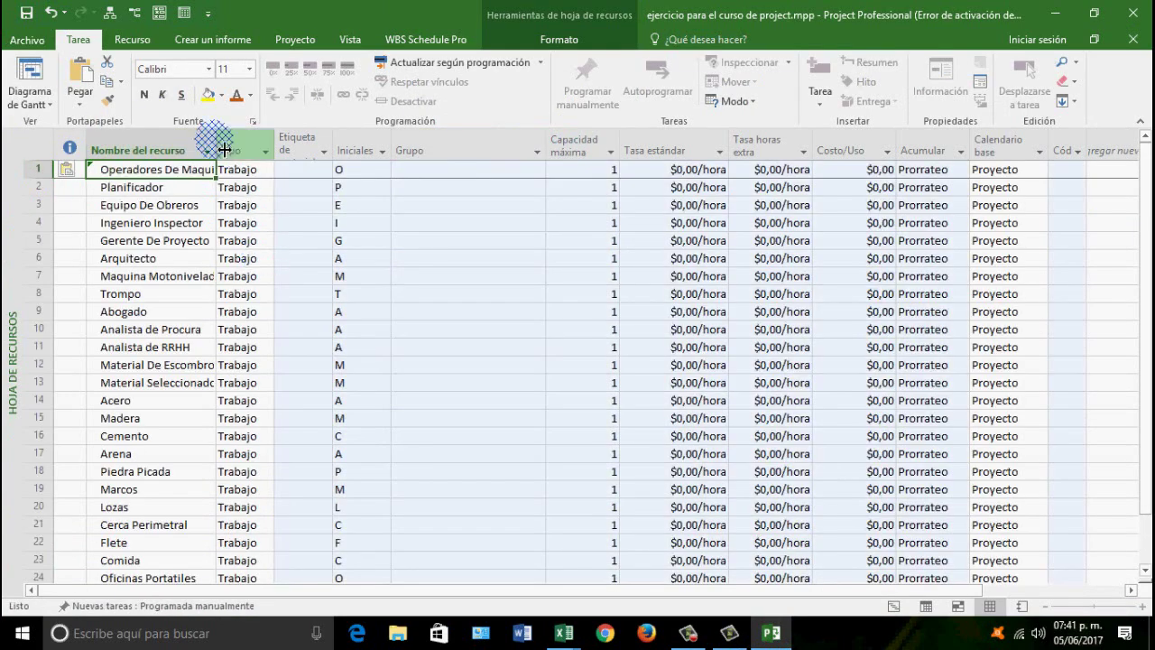
drag(216, 149, 282, 155)
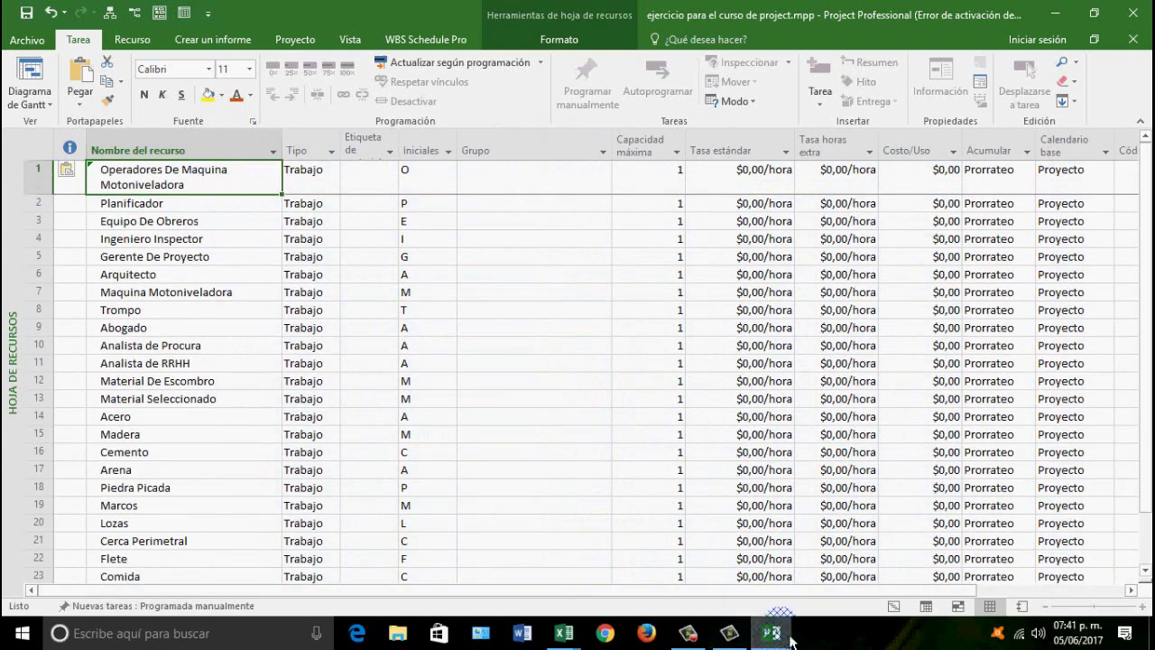
- Copy the groups in C2:C26 of the Excel workbook into the Grupo column of Project's resource sheet, starting at the first resource
mouse_move(563, 629)
click(632, 514)
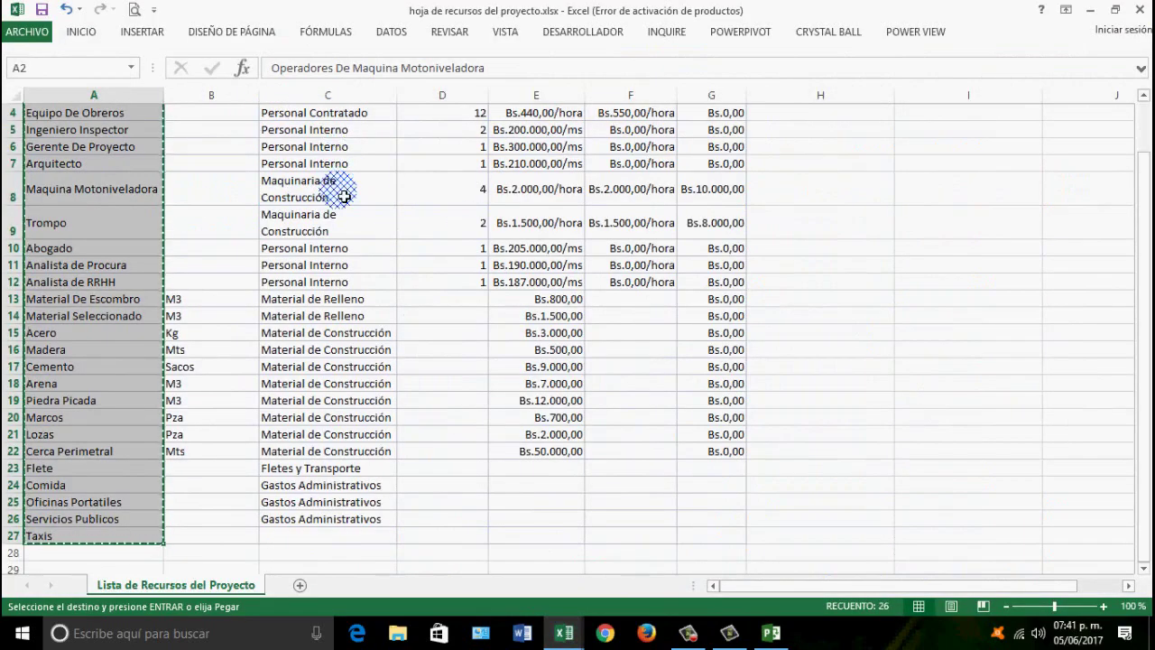
scroll(344, 195, up, 1)
drag(326, 143, 348, 536)
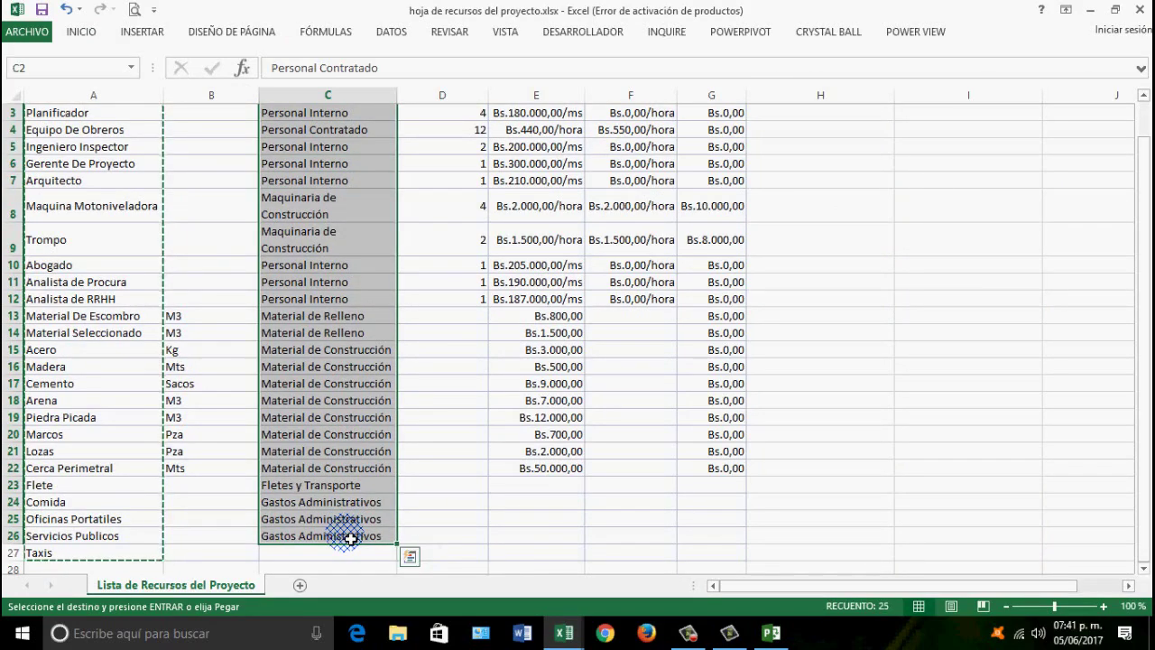
key(ctrl+c)
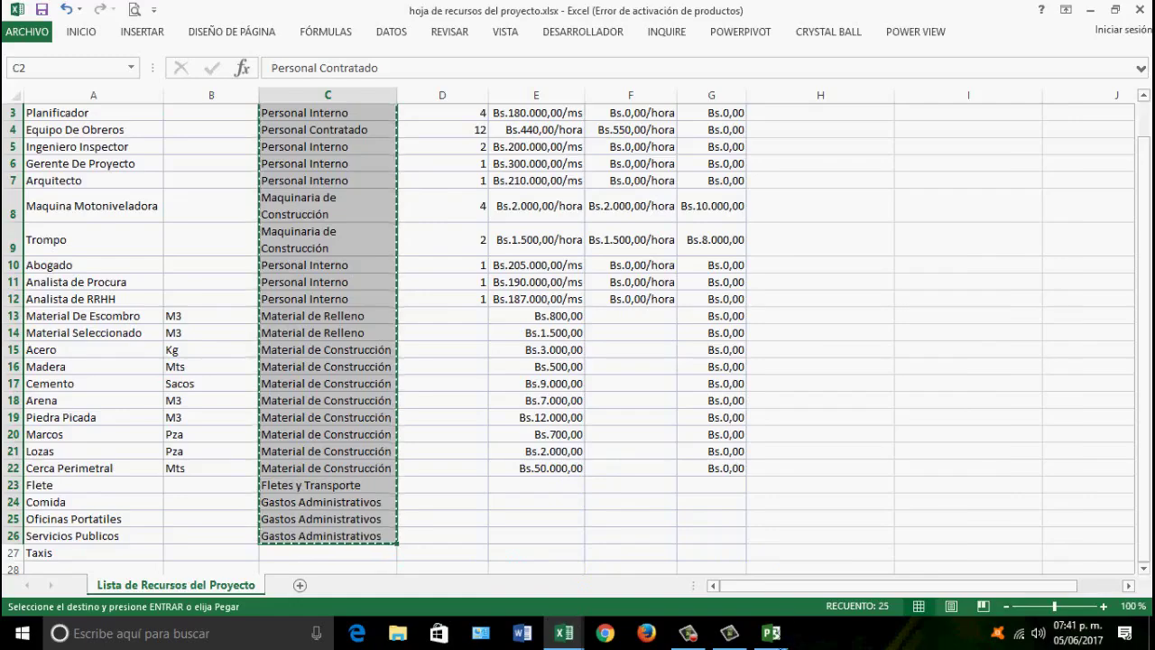
click(770, 632)
click(508, 184)
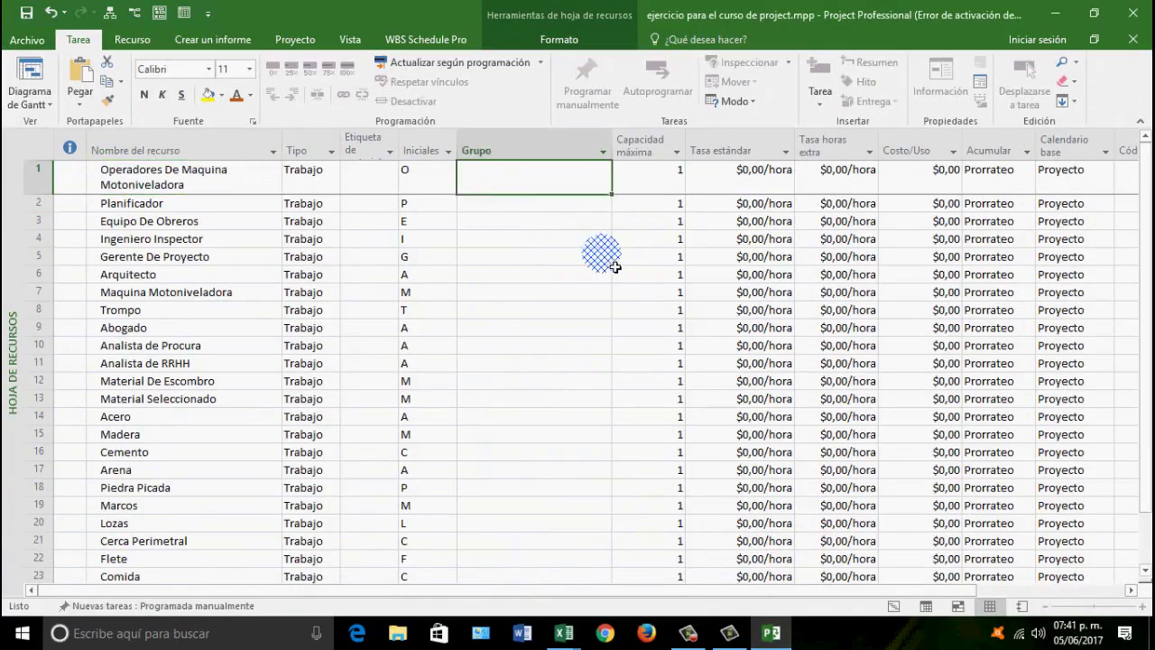
key(ctrl+v)
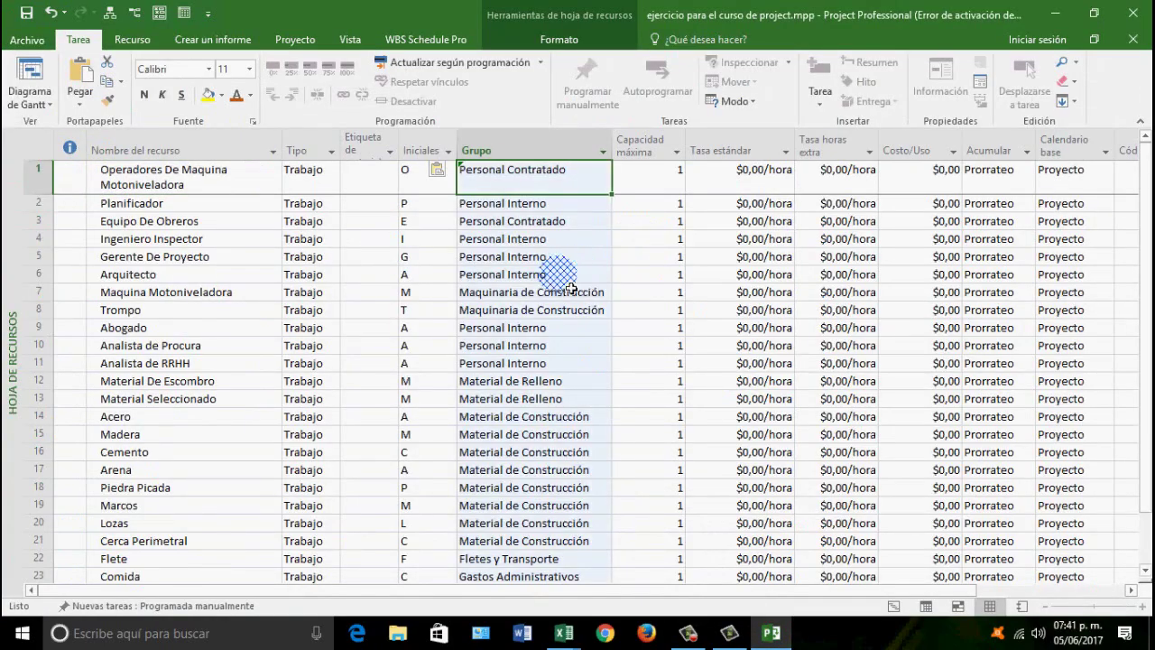
- Fill the Gastos Administrativos group from Servicios Publicos down to the Taxis resource
scroll(560, 280, down, 4)
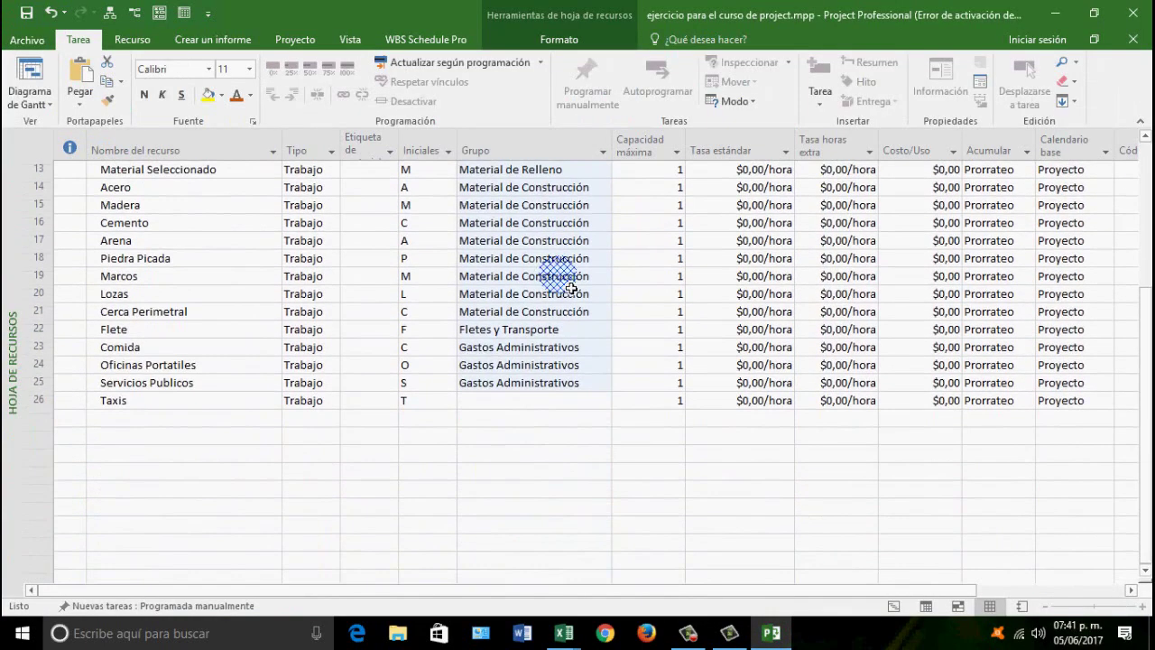
click(560, 380)
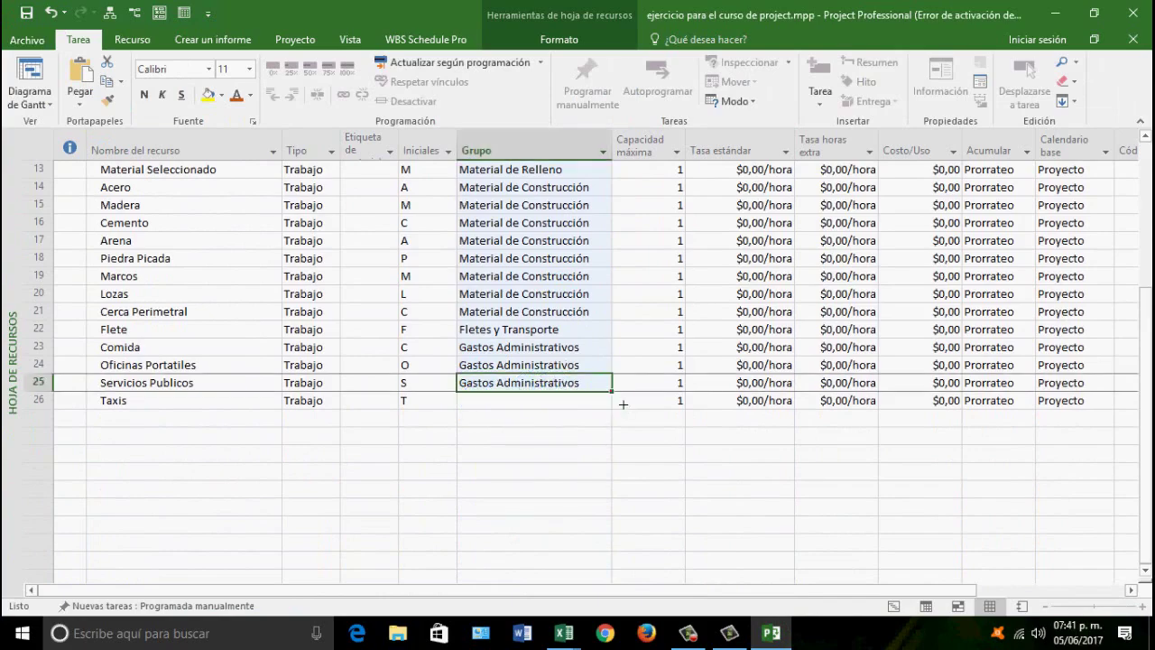
drag(612, 391, 606, 403)
click(541, 346)
scroll(519, 298, up, 3)
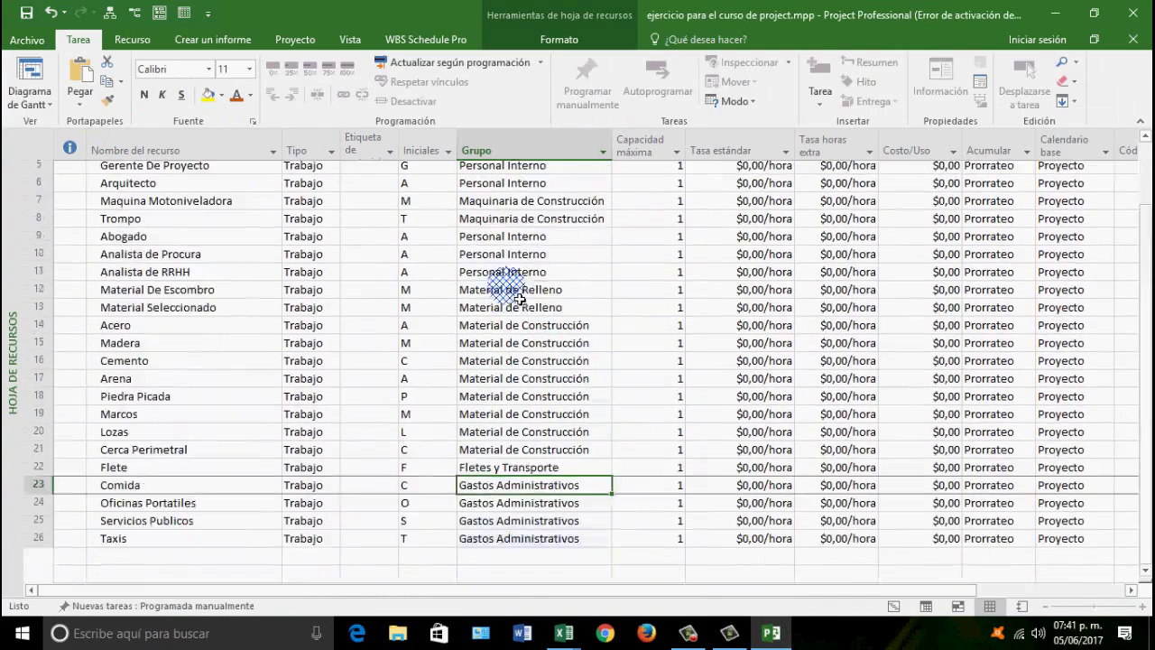
scroll(519, 298, up, 2)
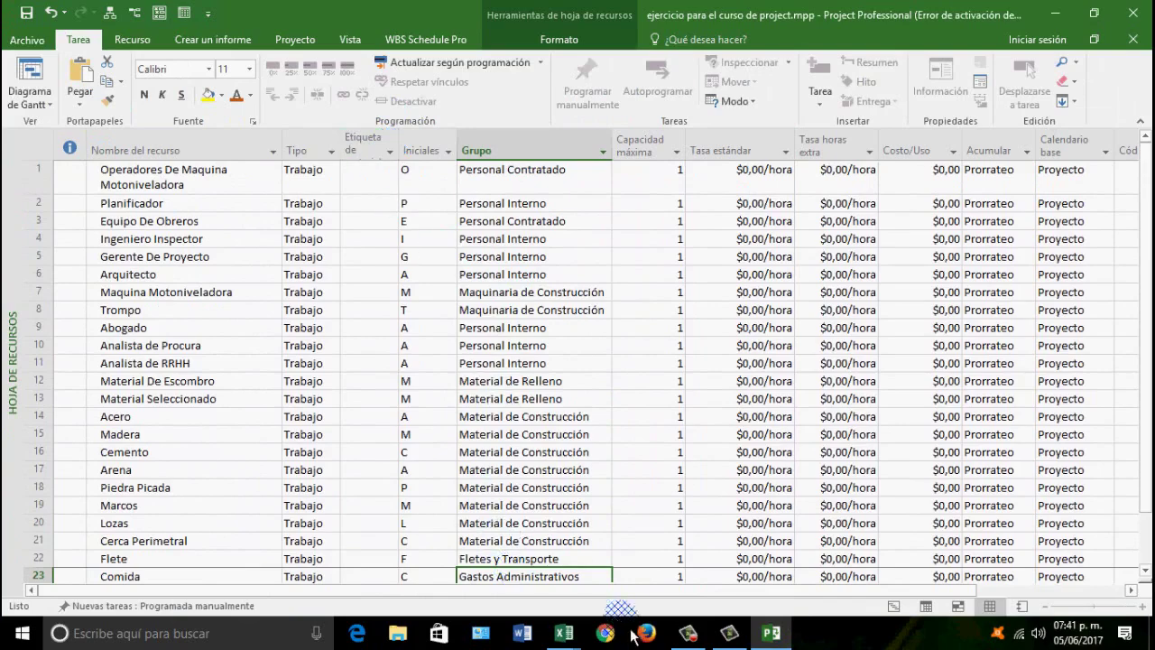
- Try to copy the material labels in B2:B27 of the Excel workbook into the Etiqueta de material column of Project's resource sheet
mouse_move(564, 632)
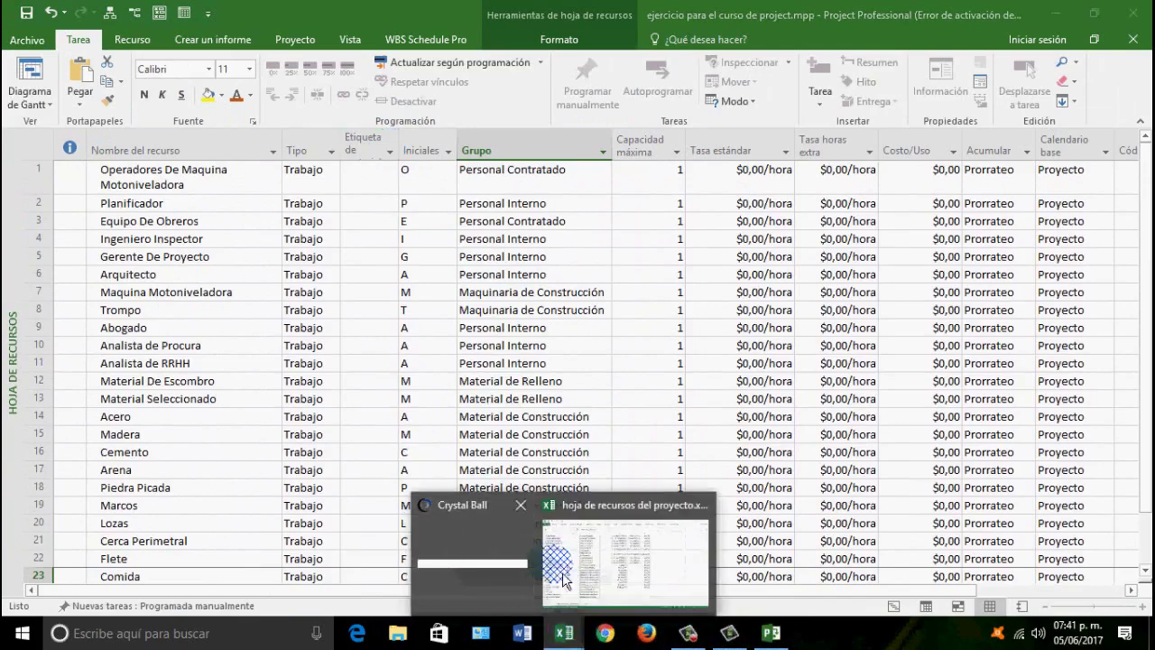
click(564, 579)
scroll(217, 248, up, 1)
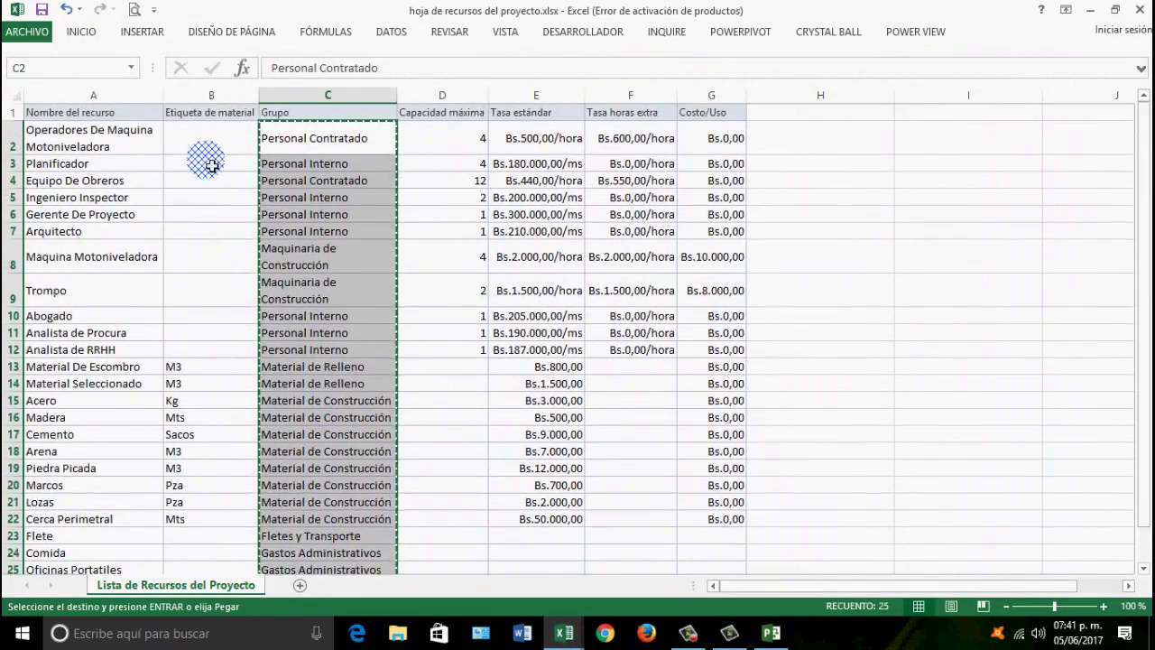
drag(206, 142, 188, 554)
key(ctrl+c)
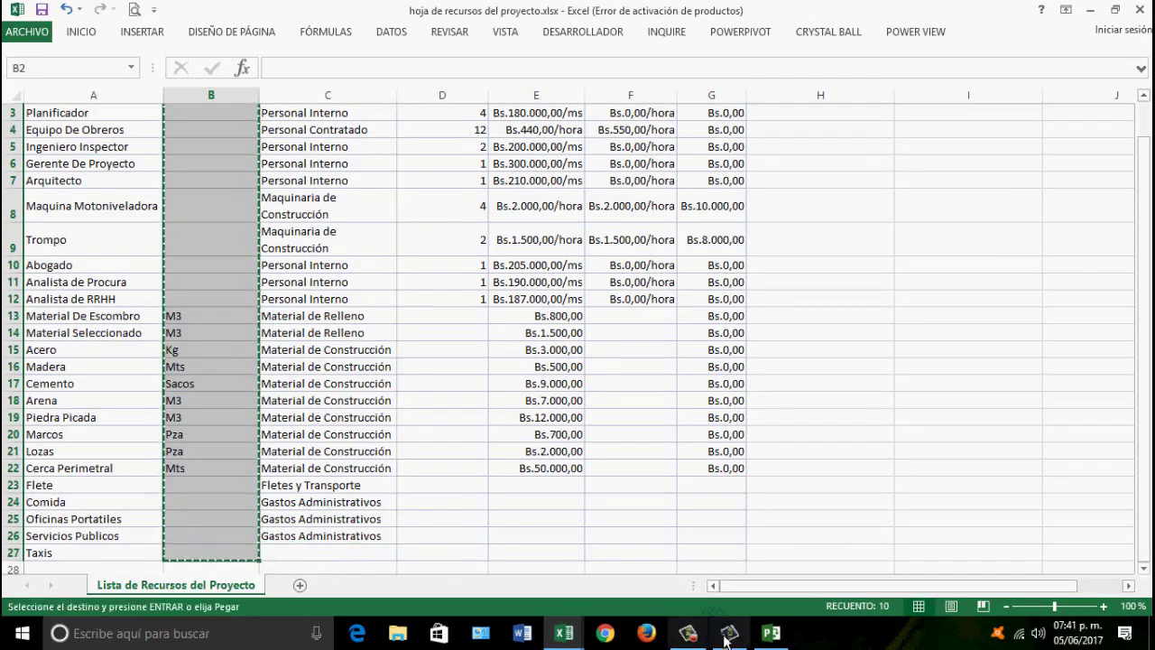
click(770, 633)
click(359, 184)
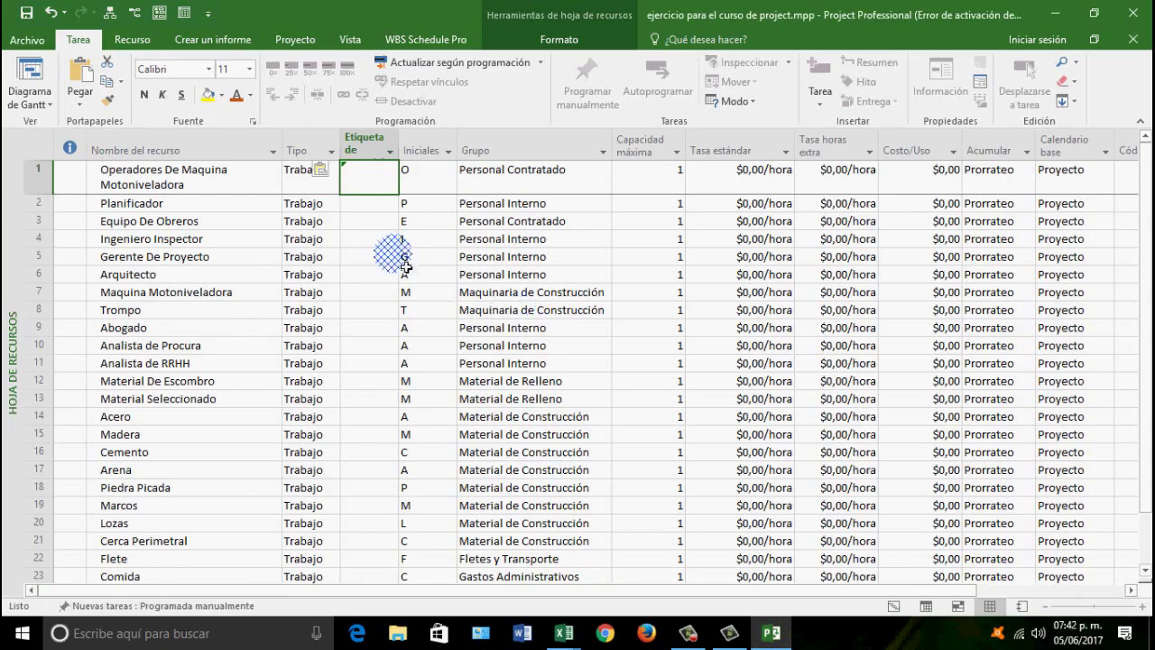
scroll(400, 271, down, 4)
scroll(386, 250, up, 4)
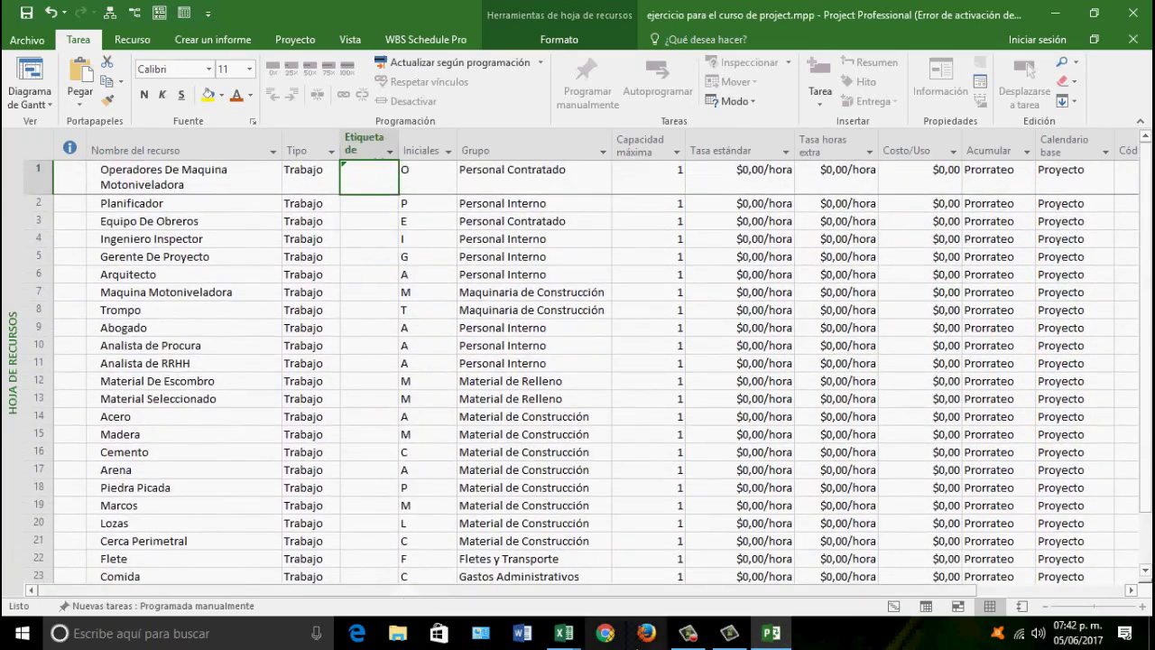
- Copy only the filled material labels in B13:B22 of the Excel workbook and return to Project's resource sheet
click(564, 633)
click(613, 557)
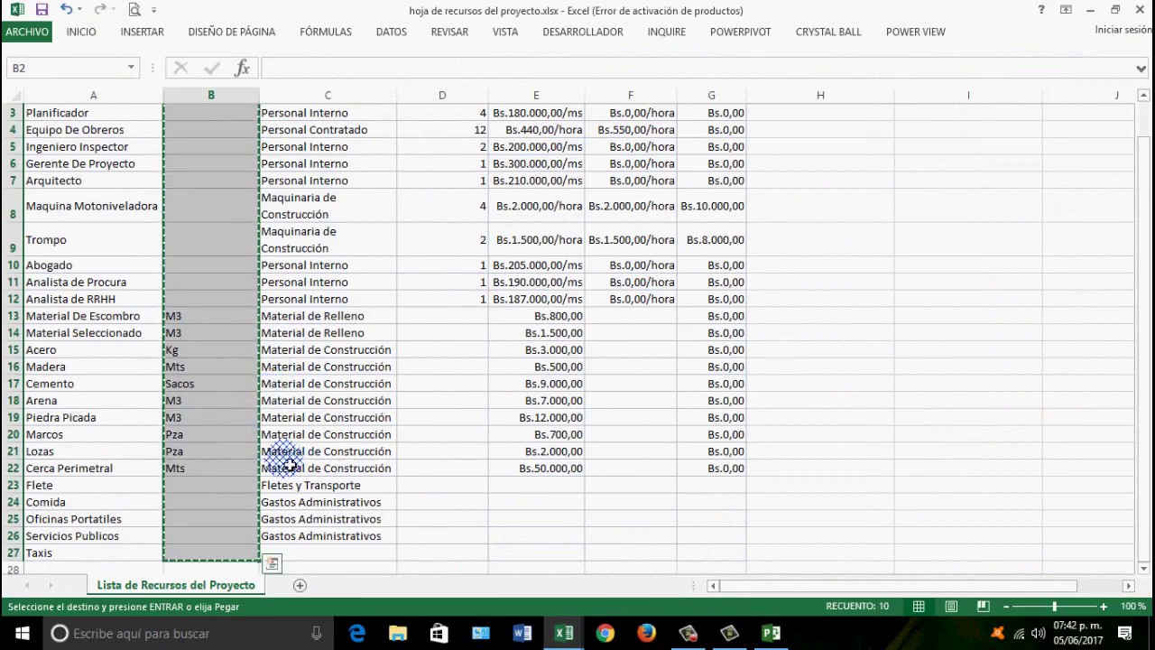
key(ctrl+q)
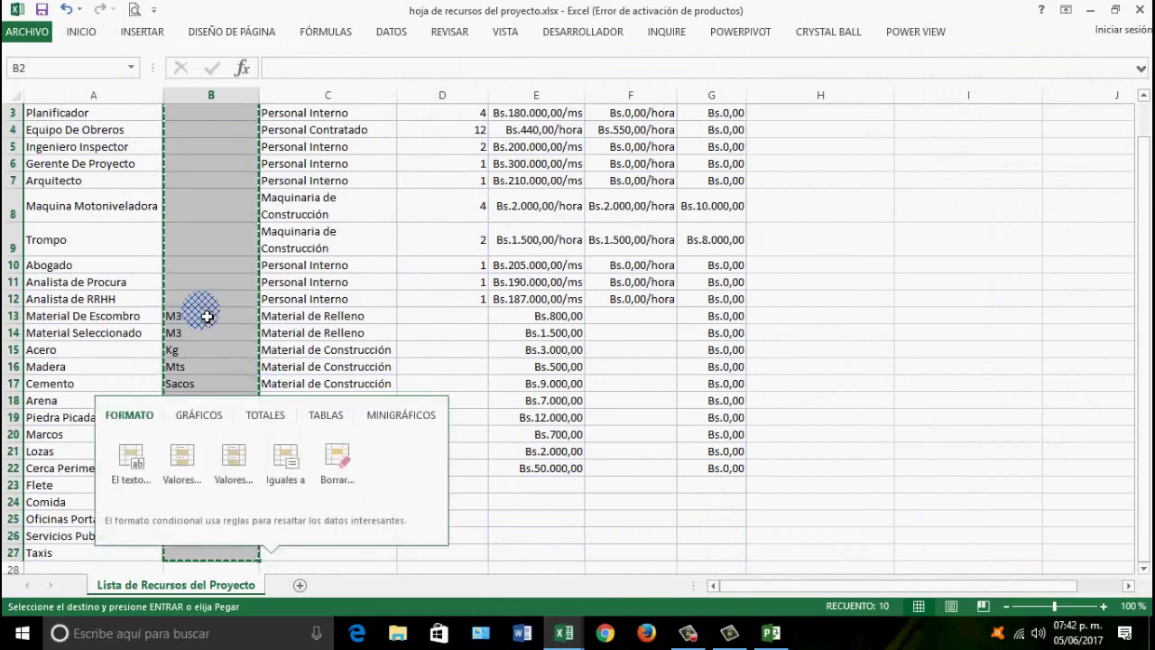
drag(206, 315, 207, 475)
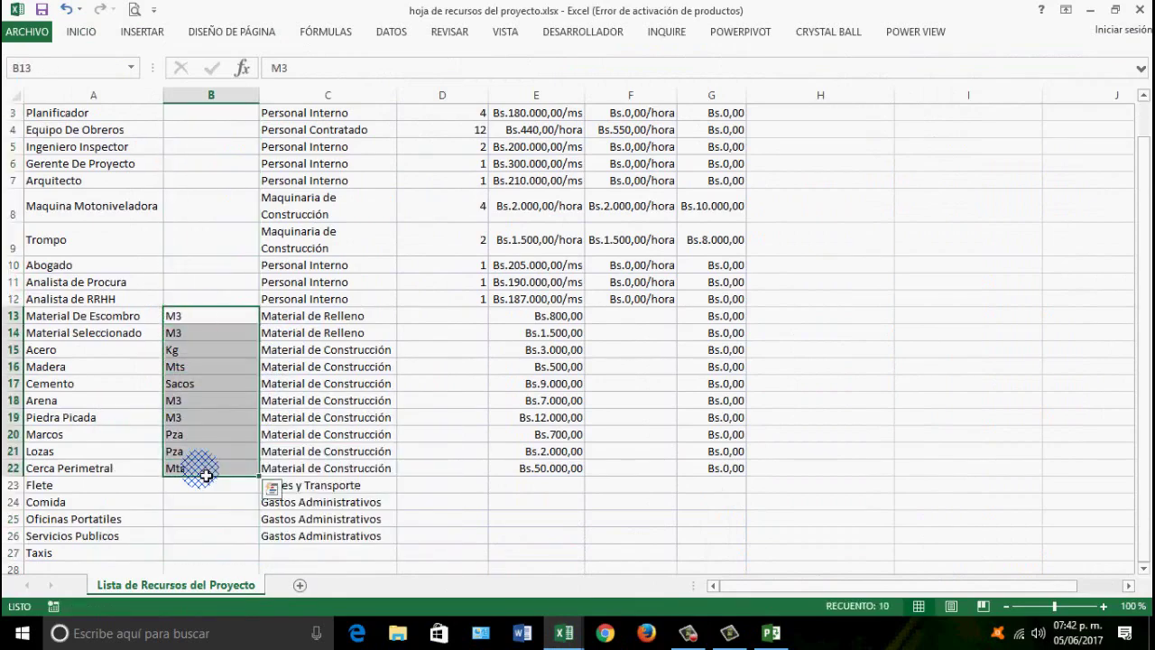
key(ctrl+c)
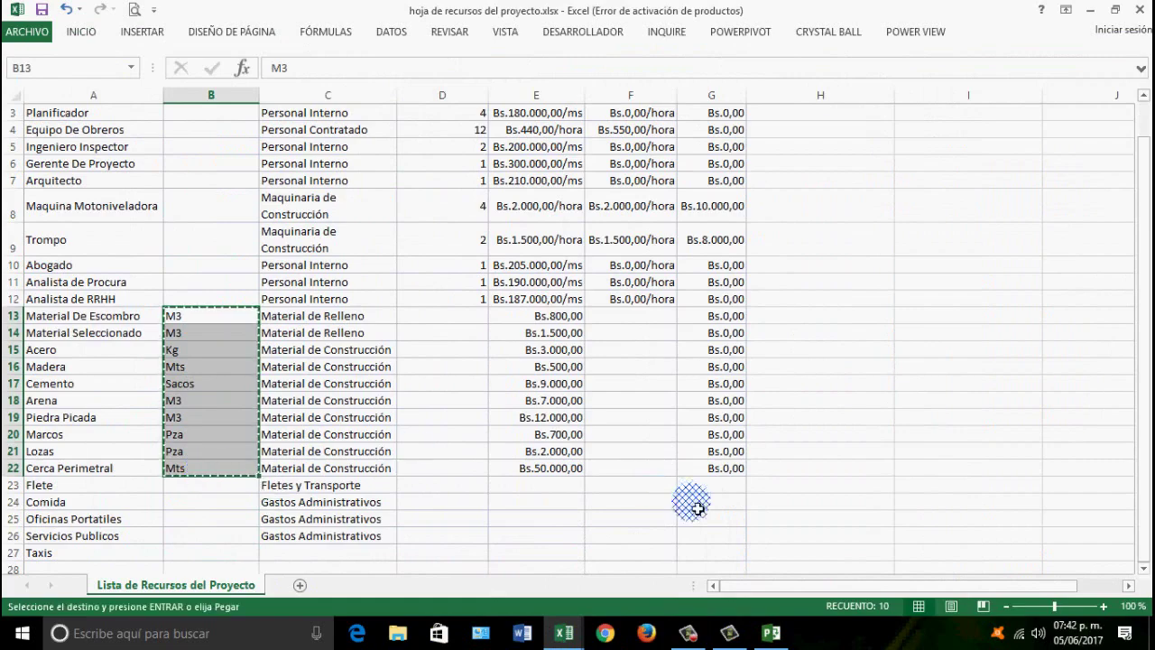
click(771, 633)
scroll(361, 361, down, 3)
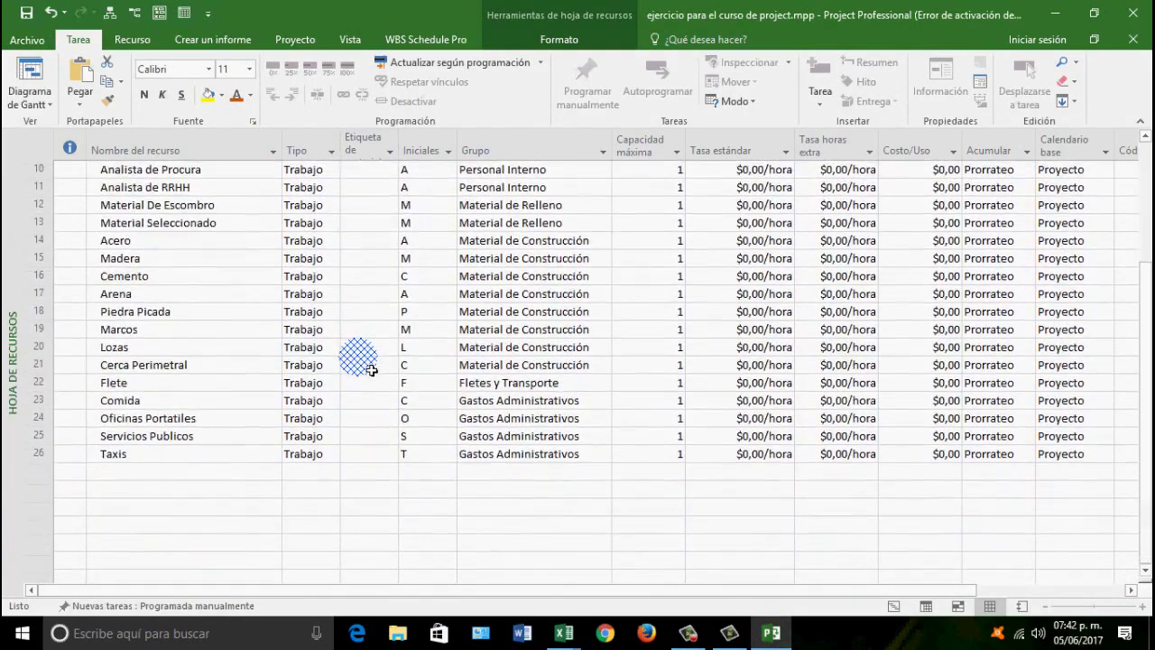
scroll(368, 366, up, 3)
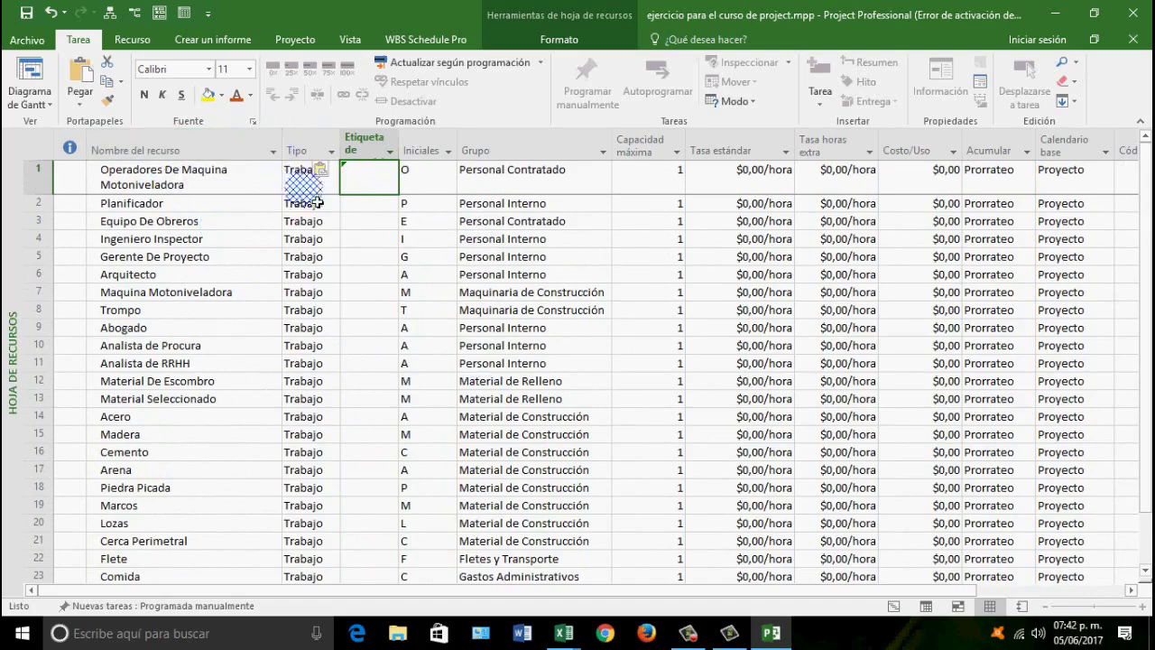
- Try to paste the material labels at the first resource, and widen the Nombre del recurso column to fit the longest name on one line
key(ctrl+v)
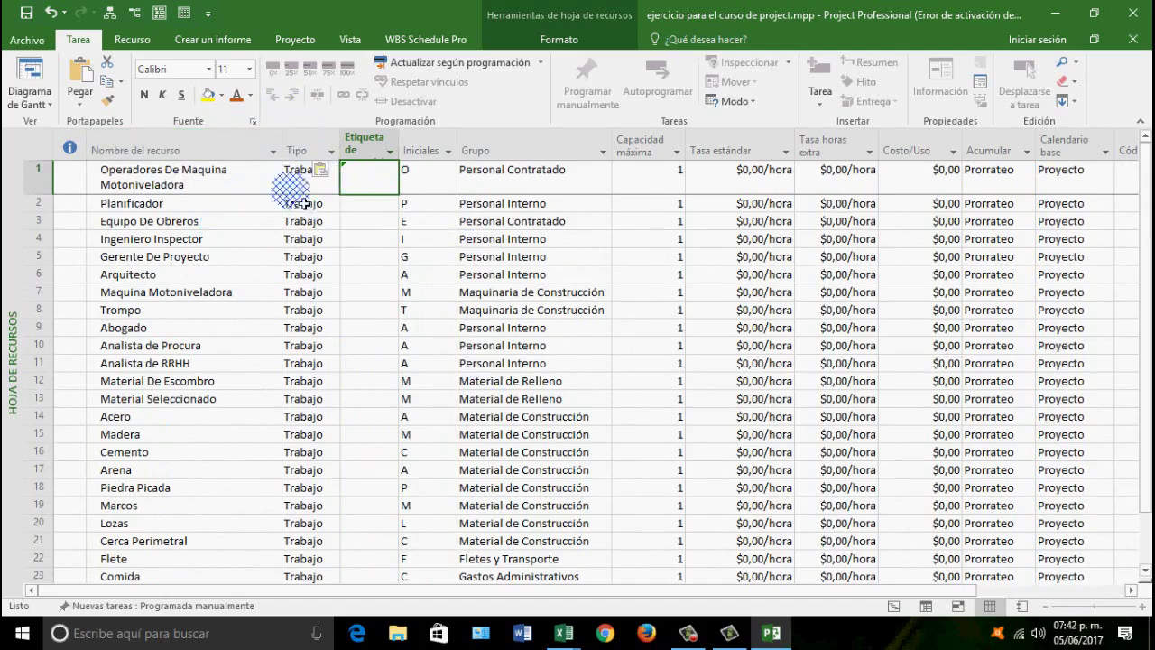
drag(289, 149, 347, 149)
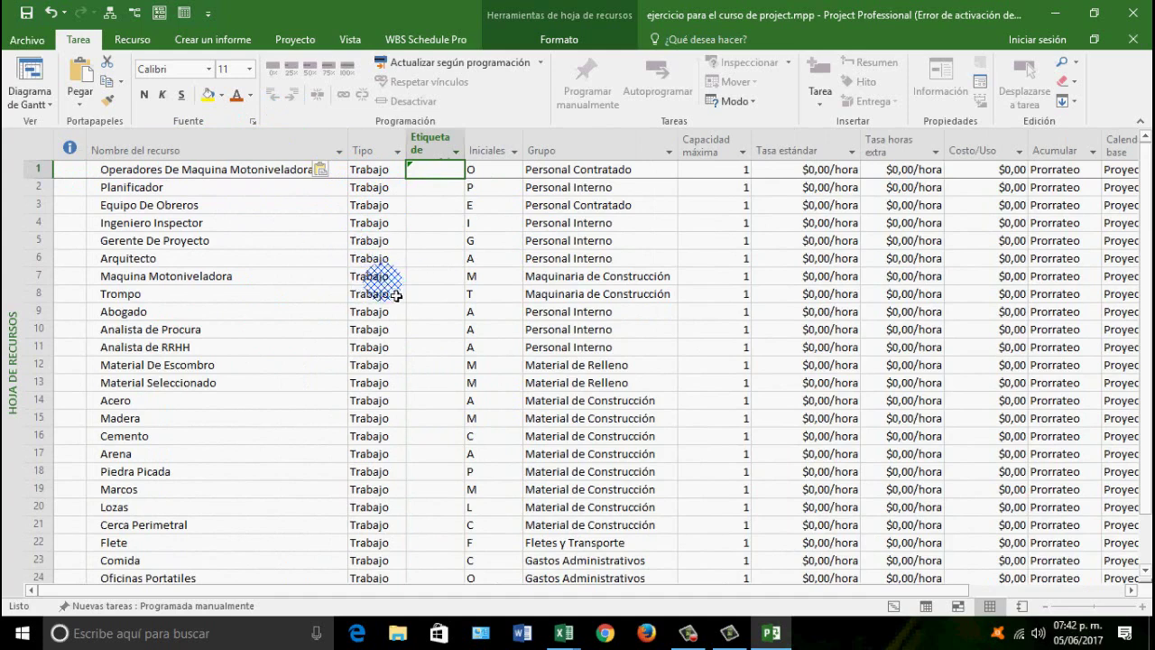
- Set the Tipo of Material De Escombro, Material Seleccionado and Acero to Material
click(370, 364)
click(398, 365)
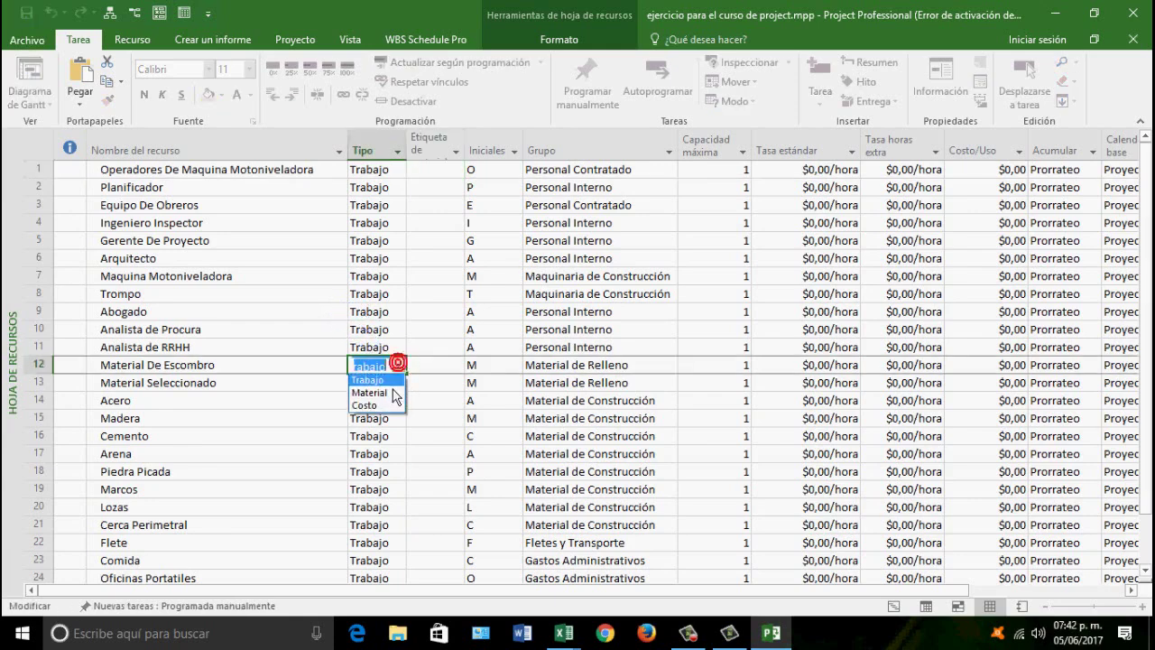
click(375, 394)
click(385, 383)
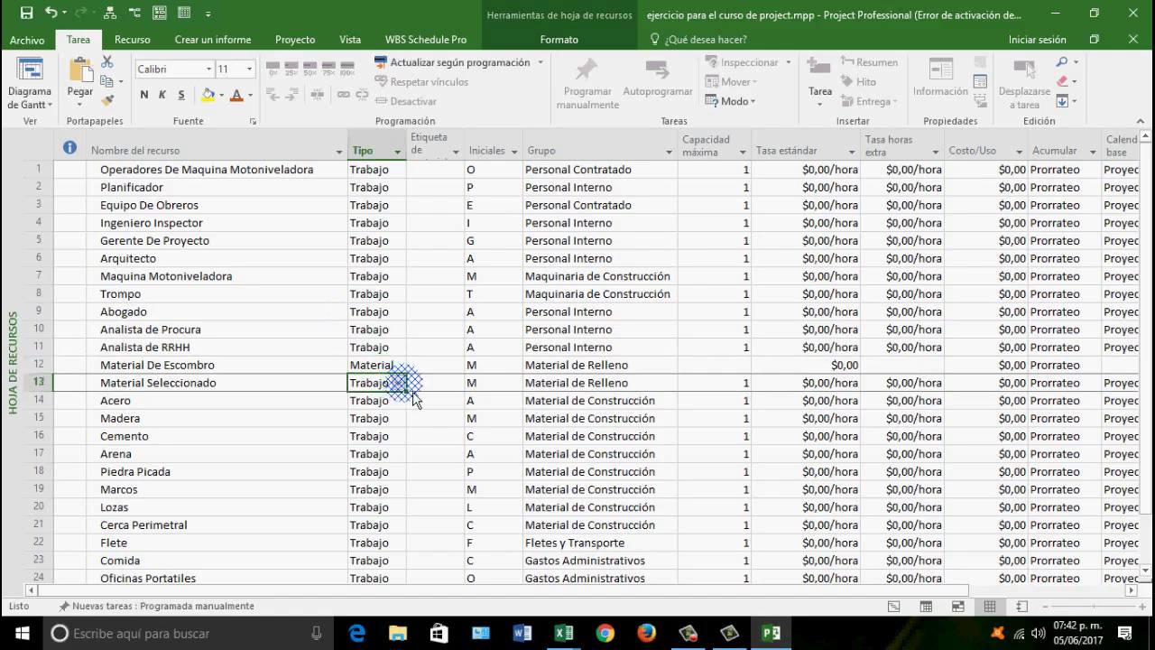
click(398, 383)
click(374, 412)
click(384, 399)
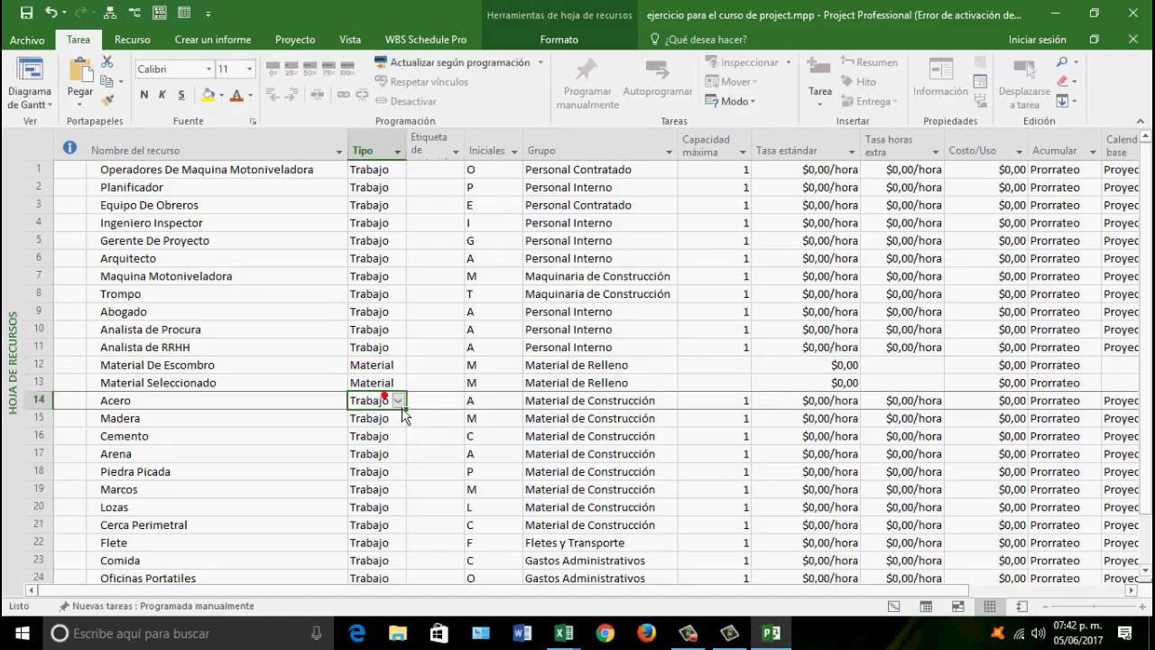
click(398, 400)
click(394, 429)
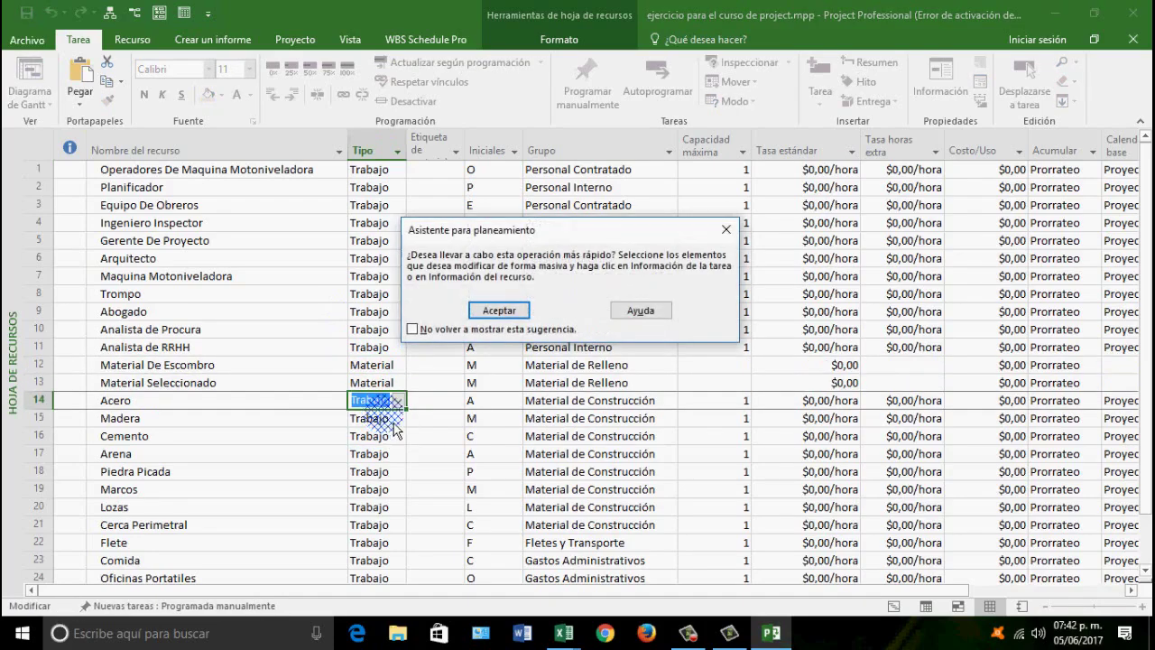
click(499, 309)
- Set the Tipo of Madera to Material and fill that type down to Cerca Perimetral
click(383, 417)
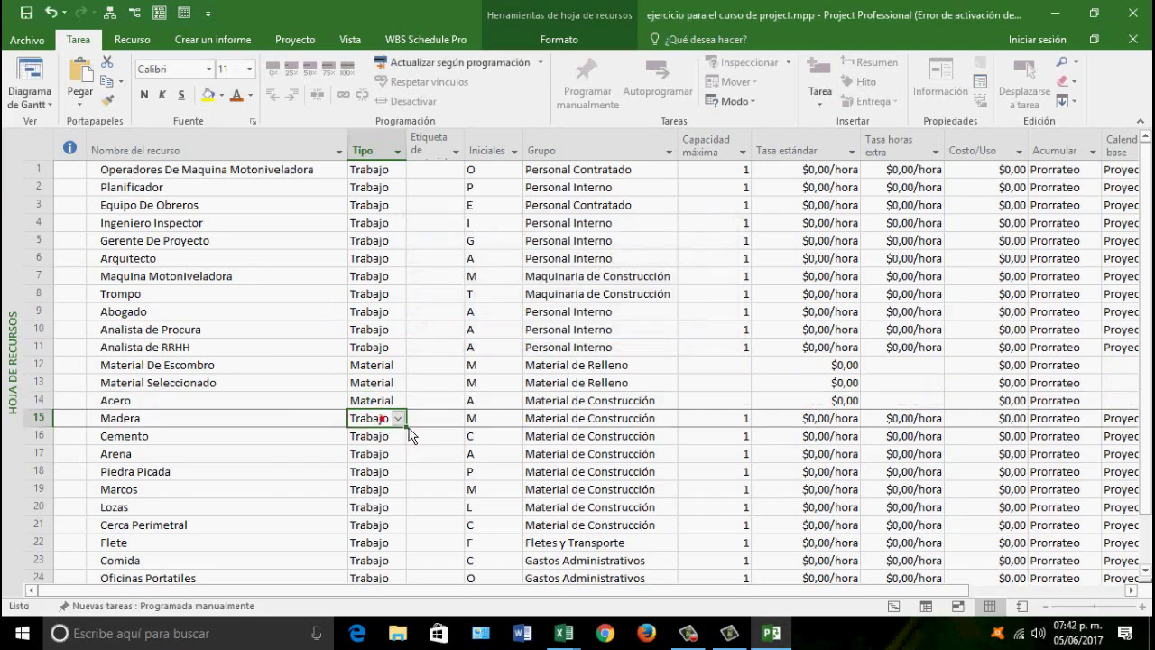
click(370, 432)
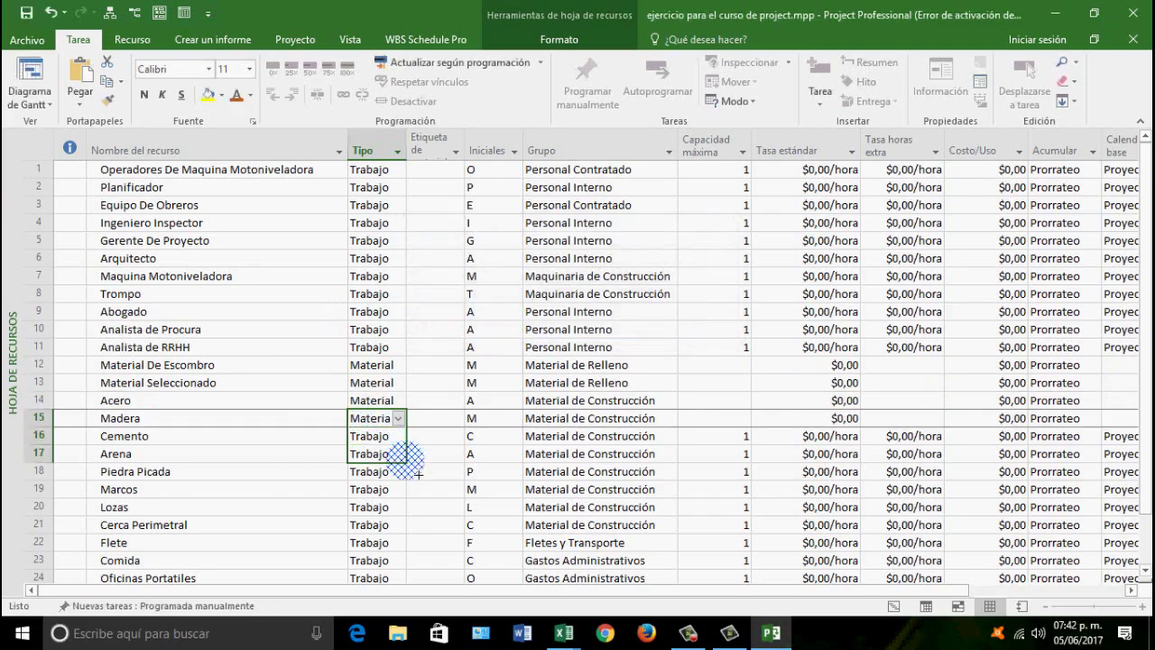
drag(410, 502, 414, 539)
- Set the Tipo of Flete to Costo and fill that type down to Taxis
scroll(425, 470, down, 2)
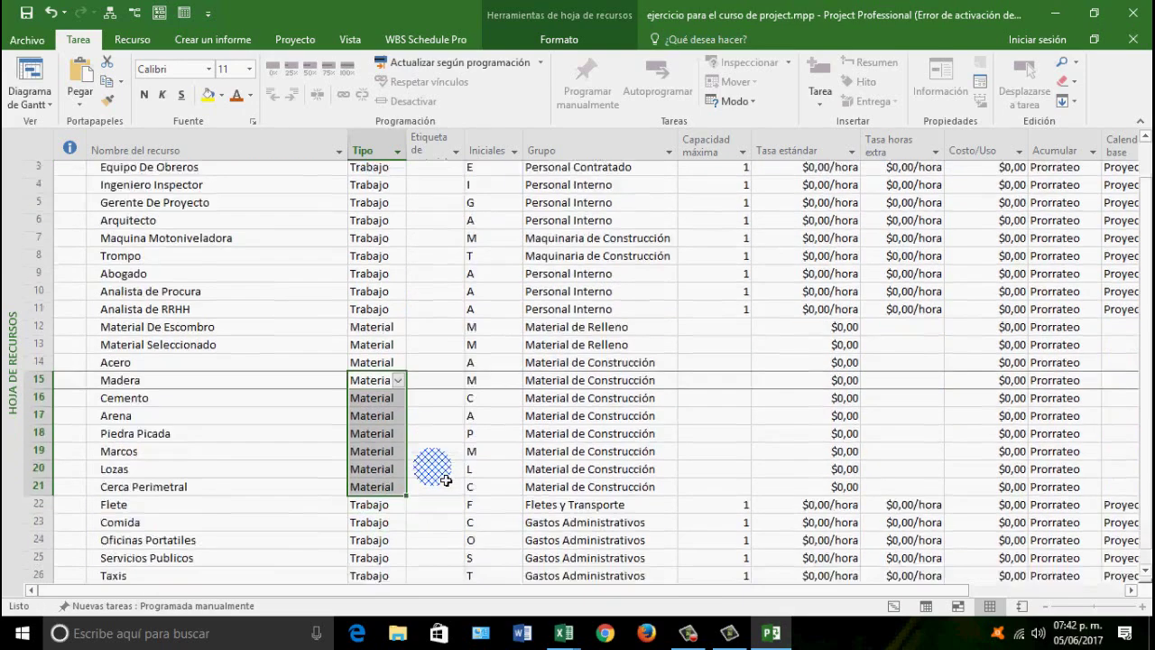
click(402, 440)
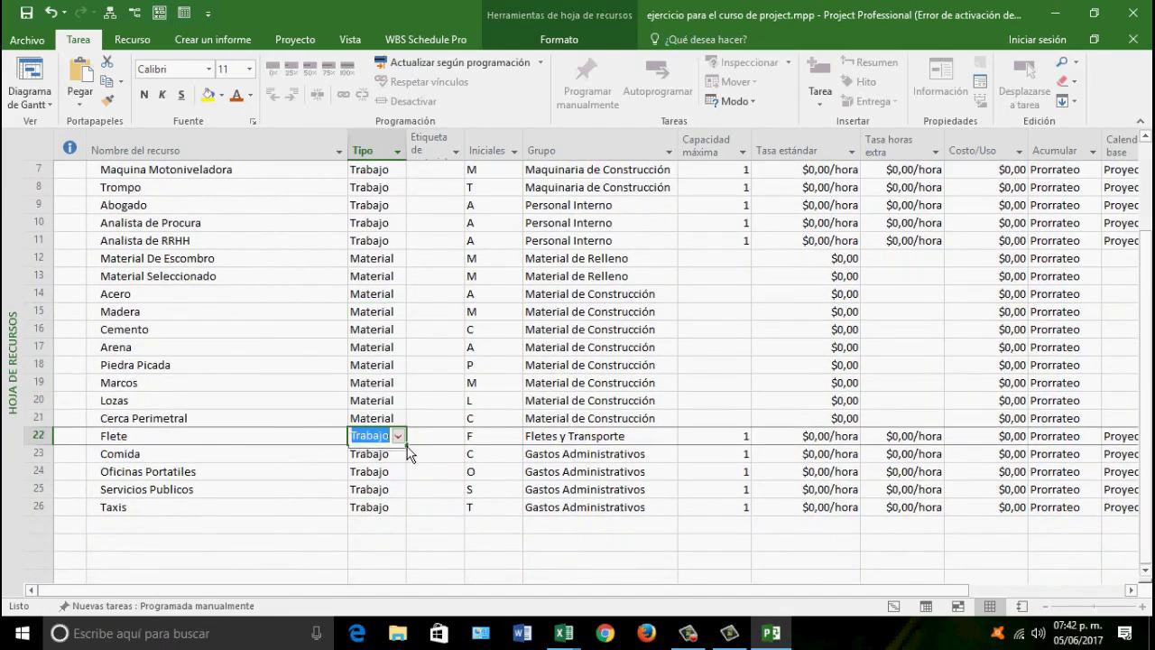
click(398, 436)
click(365, 470)
click(398, 436)
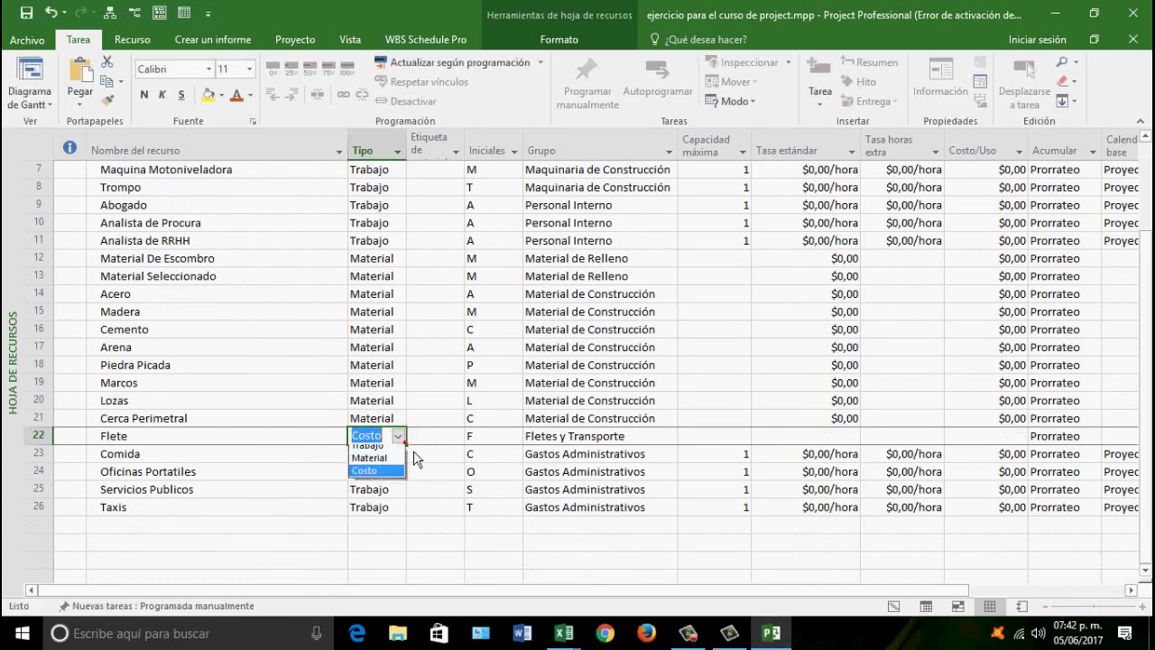
click(383, 470)
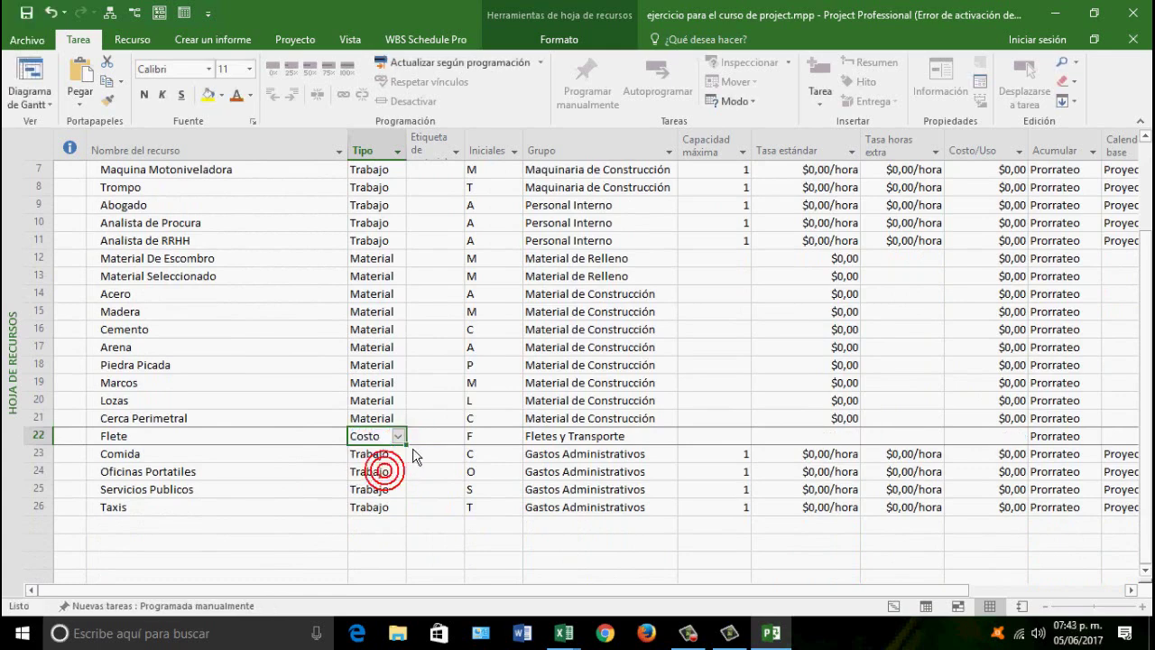
drag(405, 442, 428, 521)
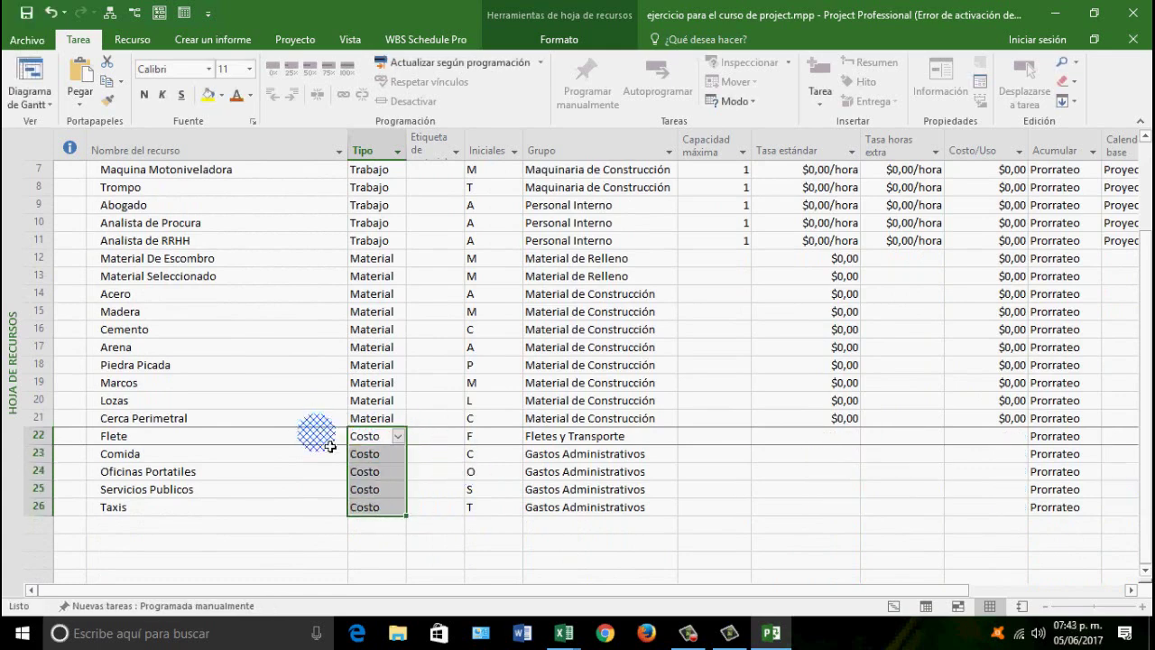
- Paste the copied labels into the Etiqueta de material column, from Material De Escombro down to Cerca Perimetral
click(320, 405)
scroll(372, 351, up, 2)
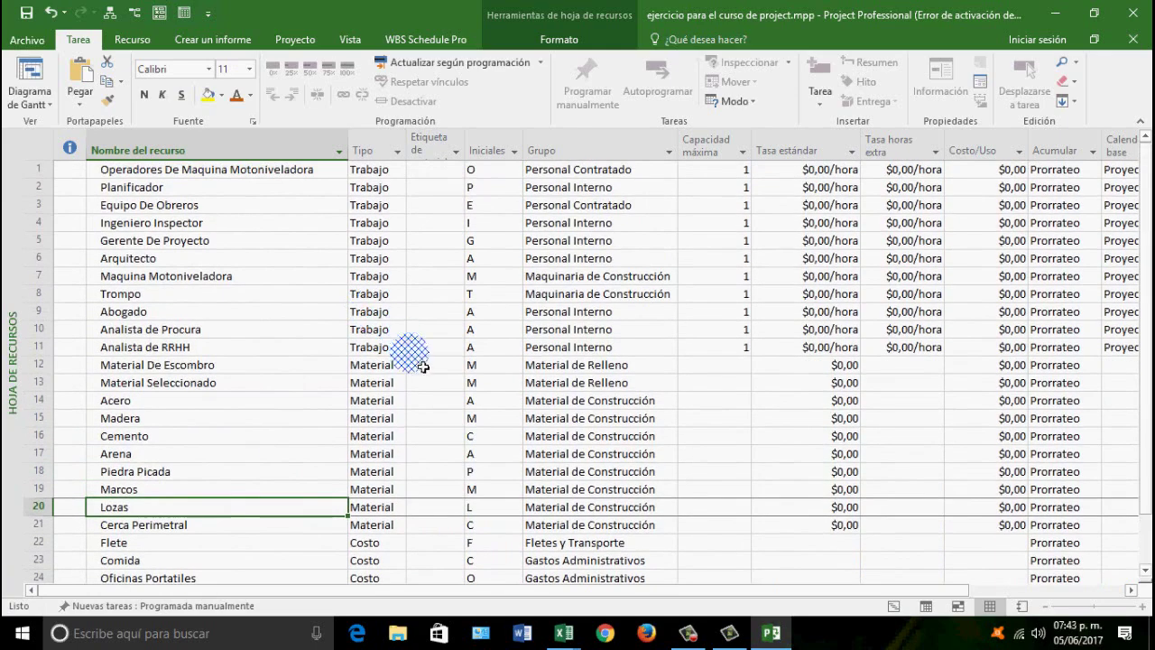
click(426, 370)
text(M3 M3 Kg Mts Sacos M3 M3 Pza Pza Mts)
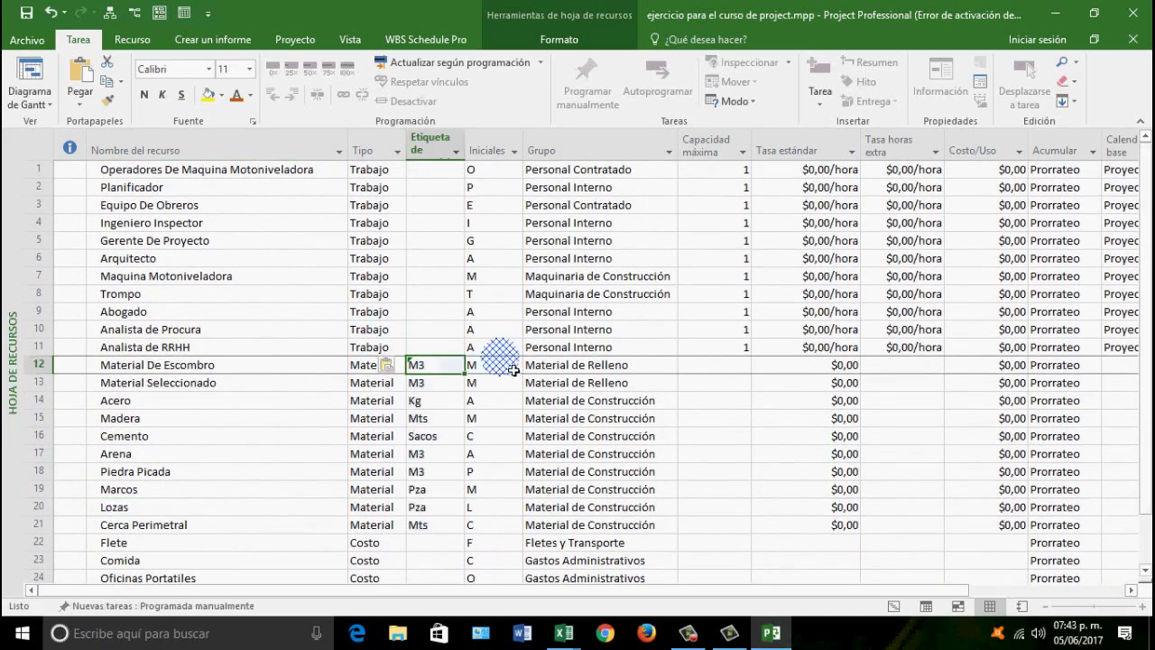
click(324, 439)
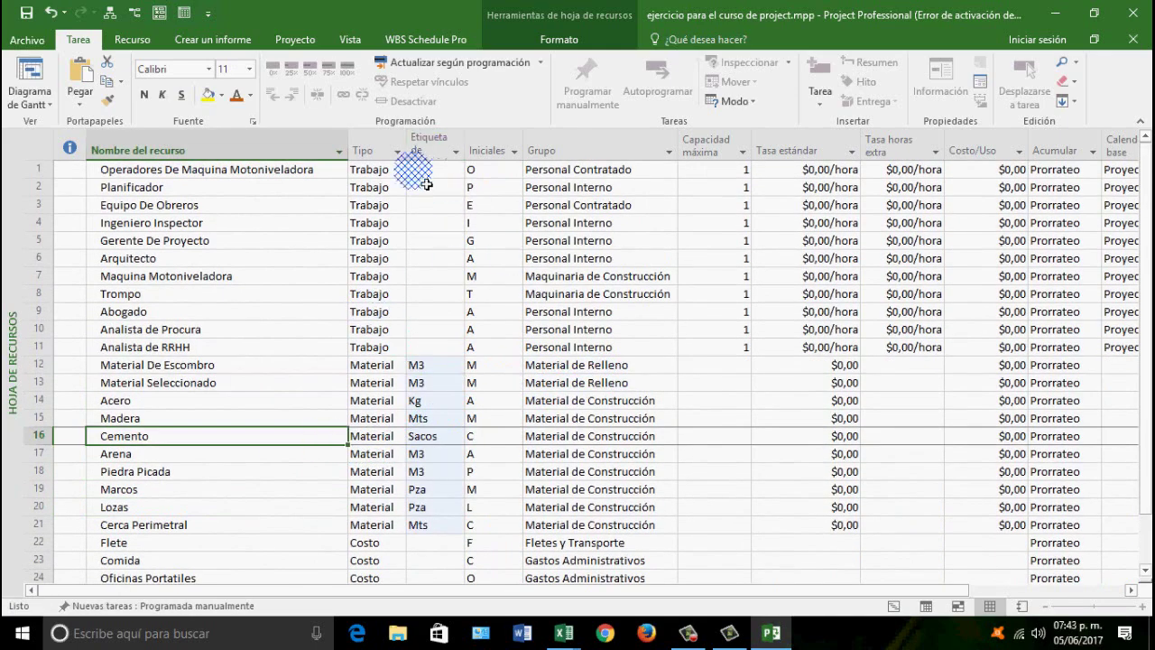
drag(501, 154, 462, 160)
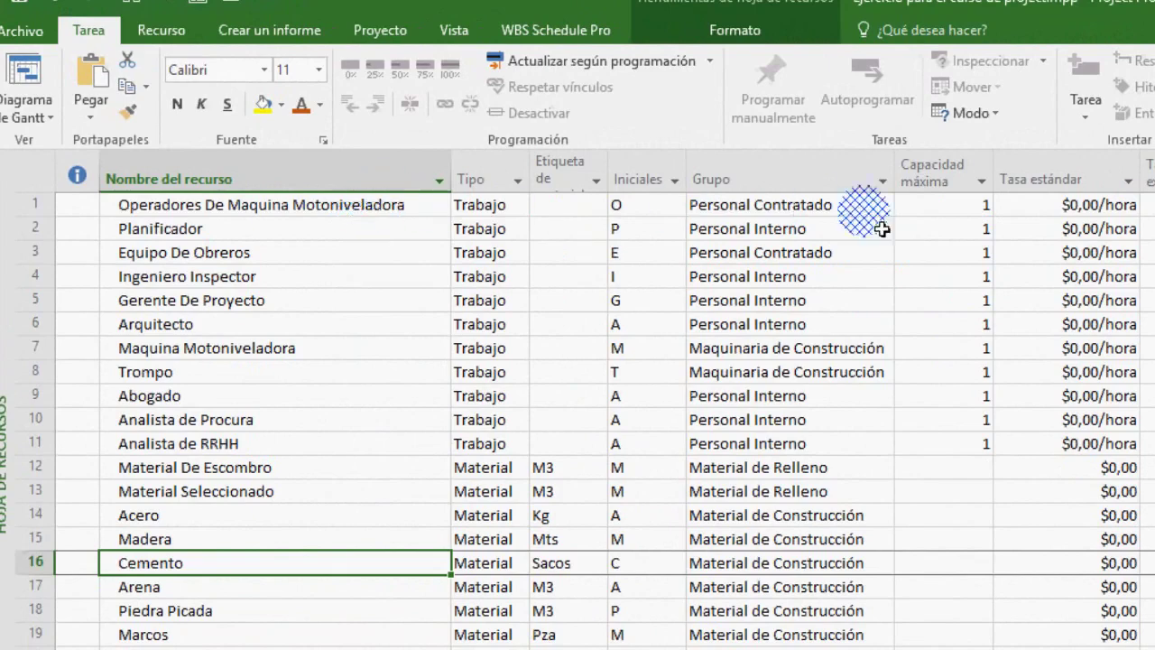
- Set the Capacidad máxima to 4 for Operadores De Maquina Motoniveladora, 4 for Planificador and 14 for Equipo De Obreros
click(916, 209)
text(4)
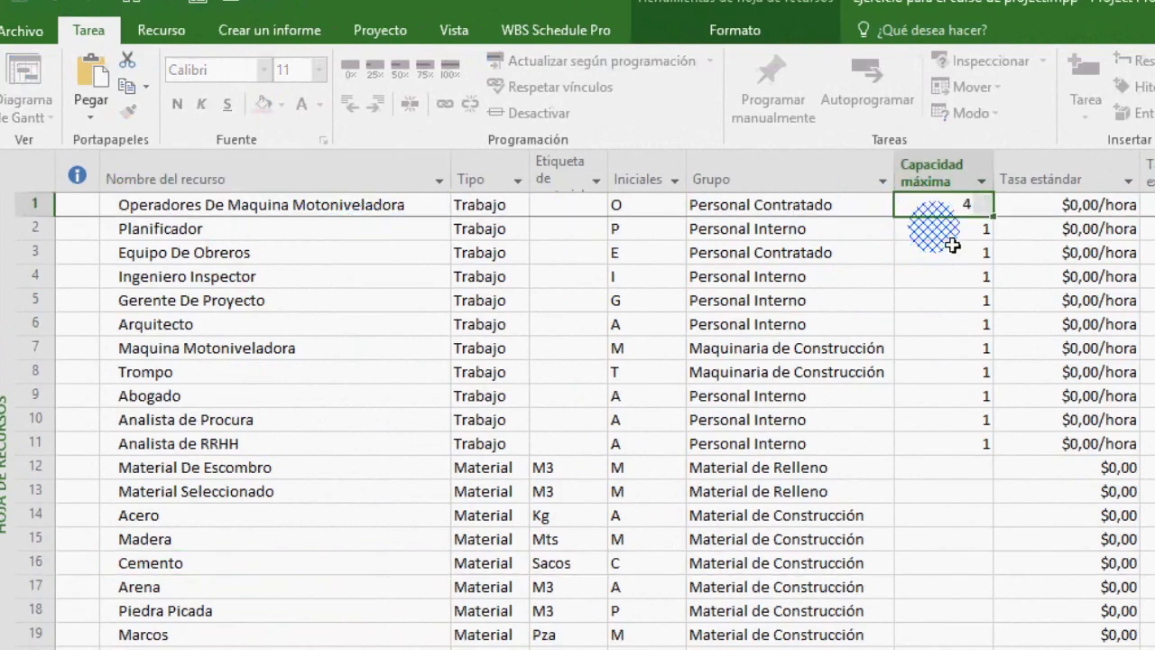
click(947, 232)
text(4)
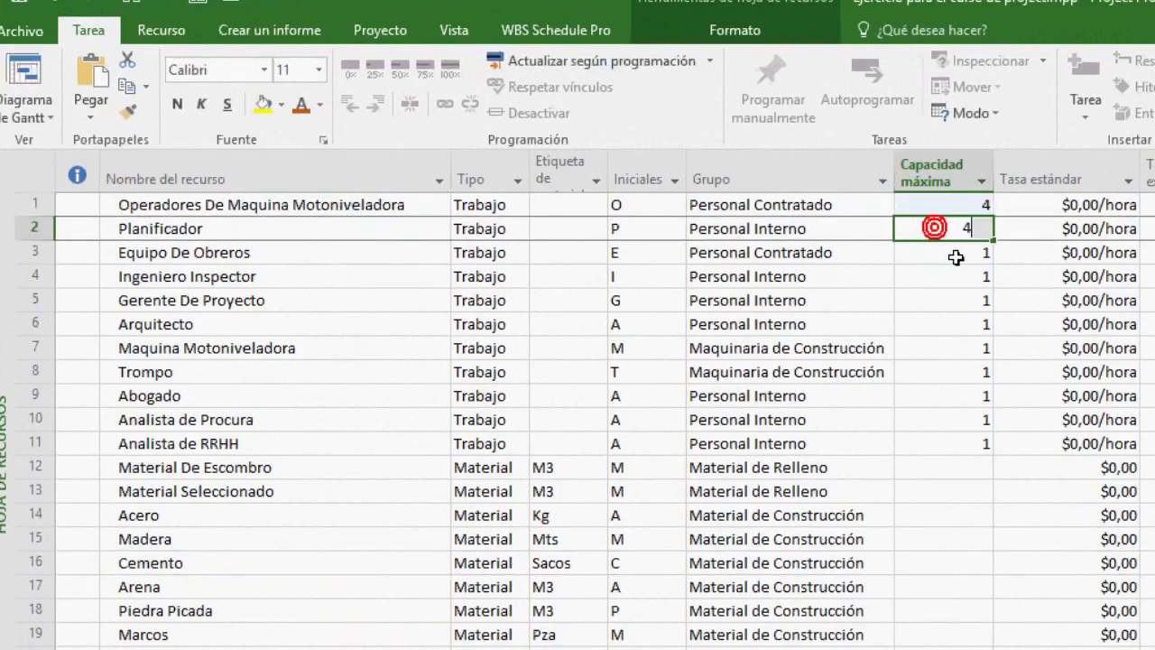
click(946, 256)
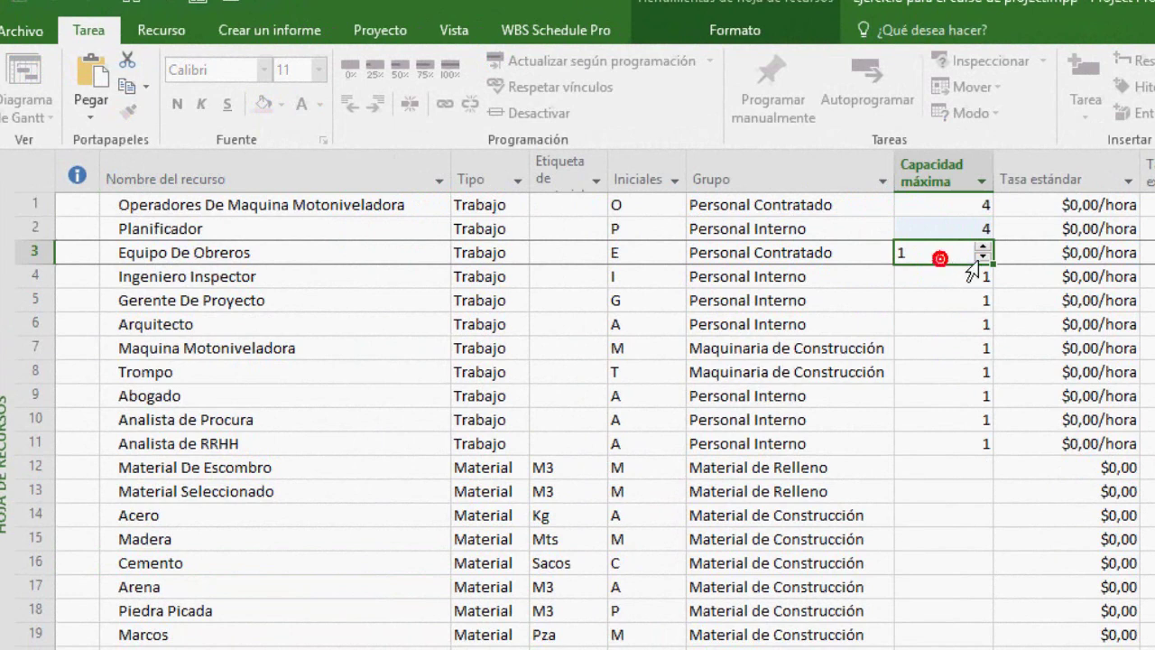
text(4)
- Set the Capacidad máxima to 2 for Ingeniero Inspector, 4 for Maquina Motoniveladora and 2 for Trompo, keeping 1 for the other personnel
click(970, 278)
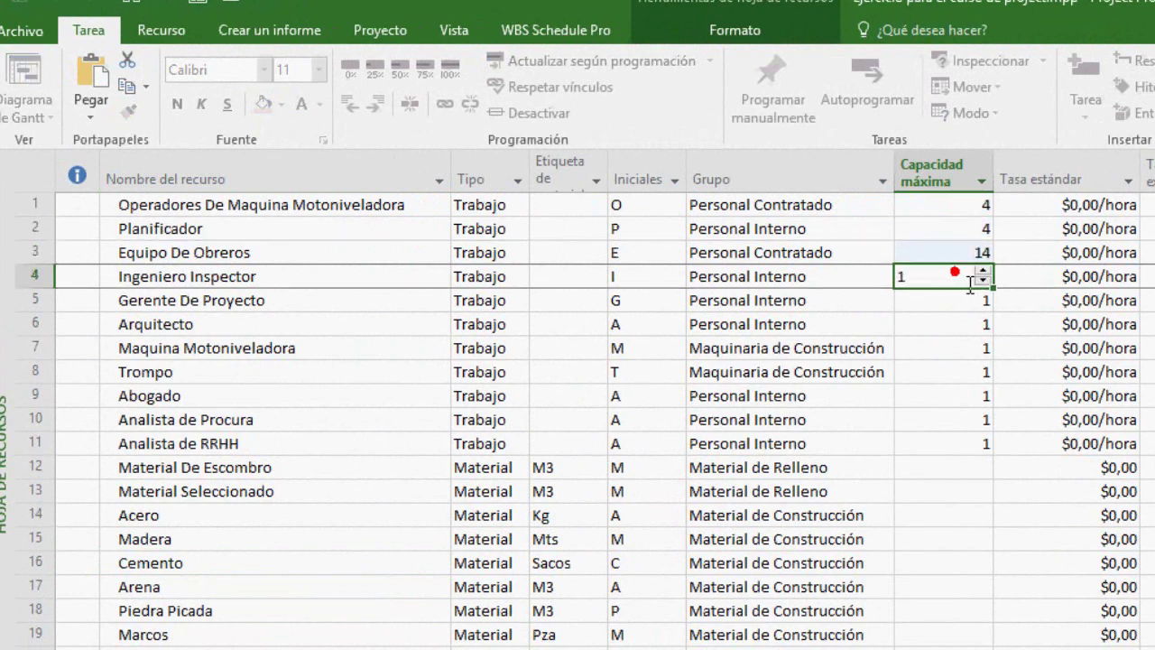
text(2)
click(953, 304)
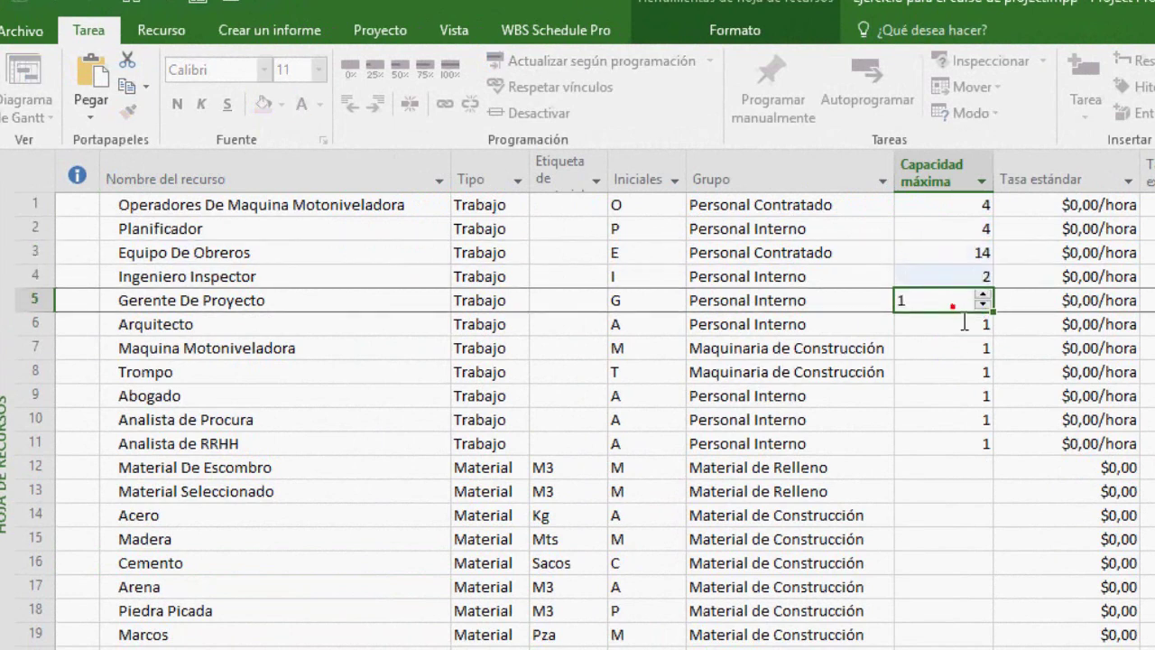
click(941, 330)
click(952, 346)
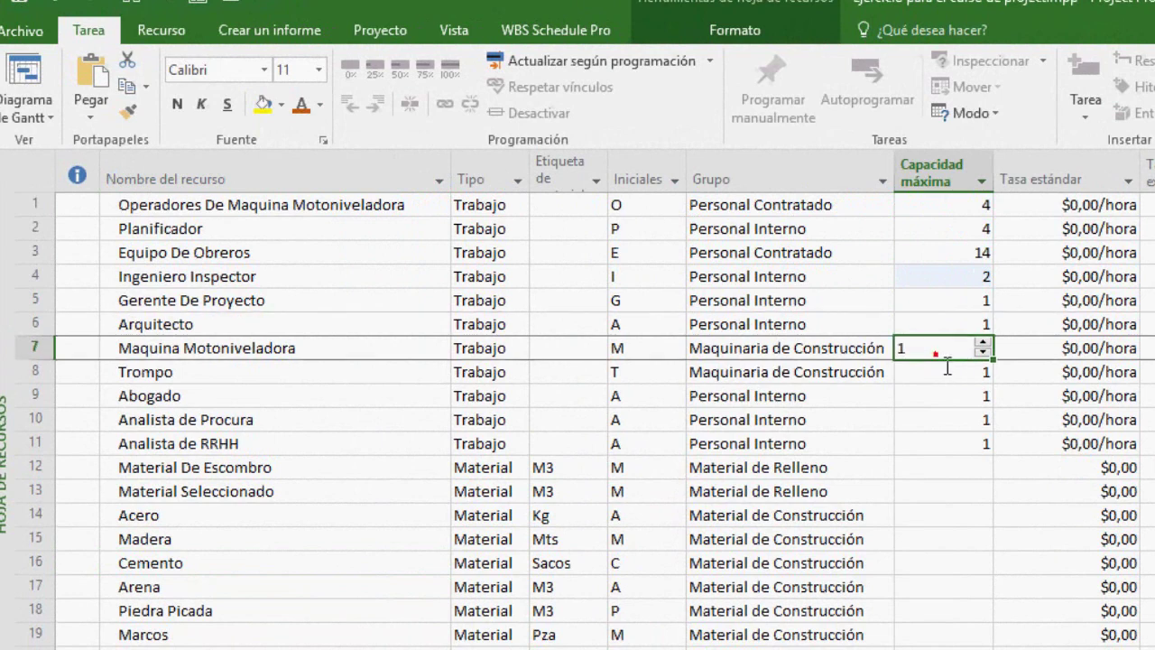
text(4)
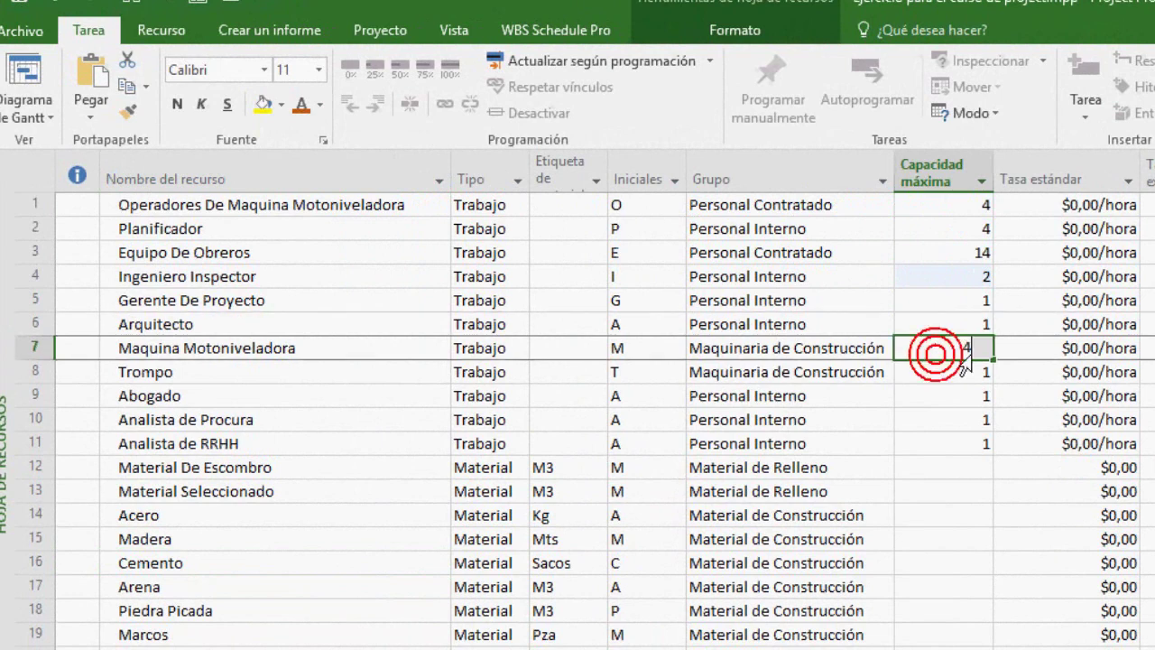
click(948, 375)
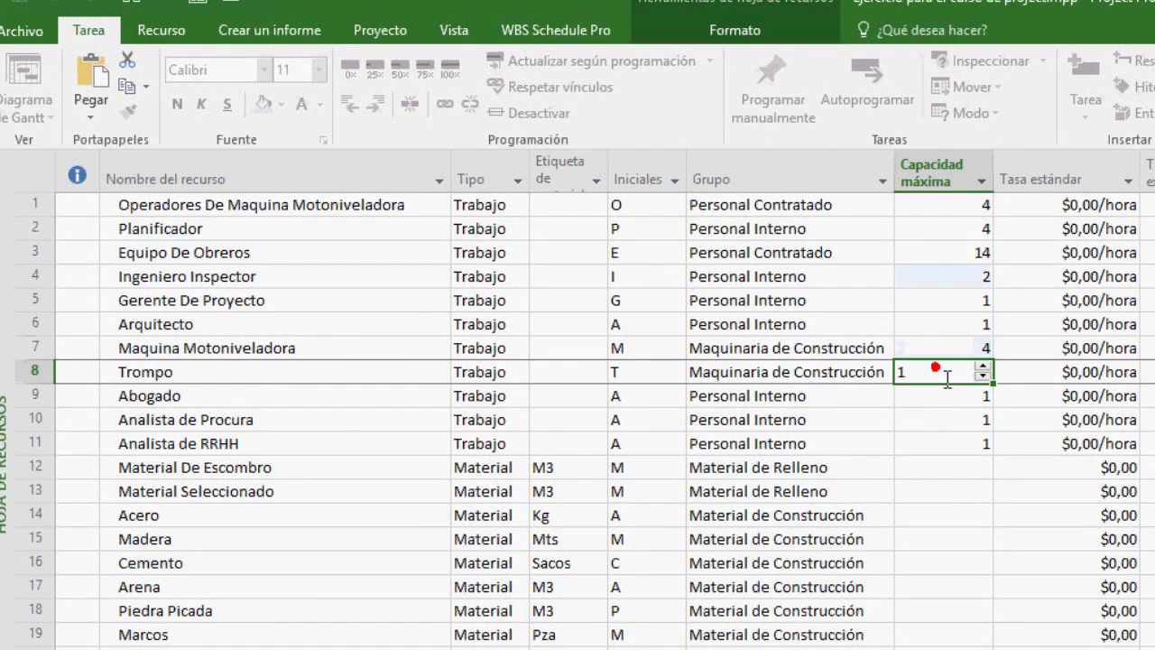
text(2)
click(956, 402)
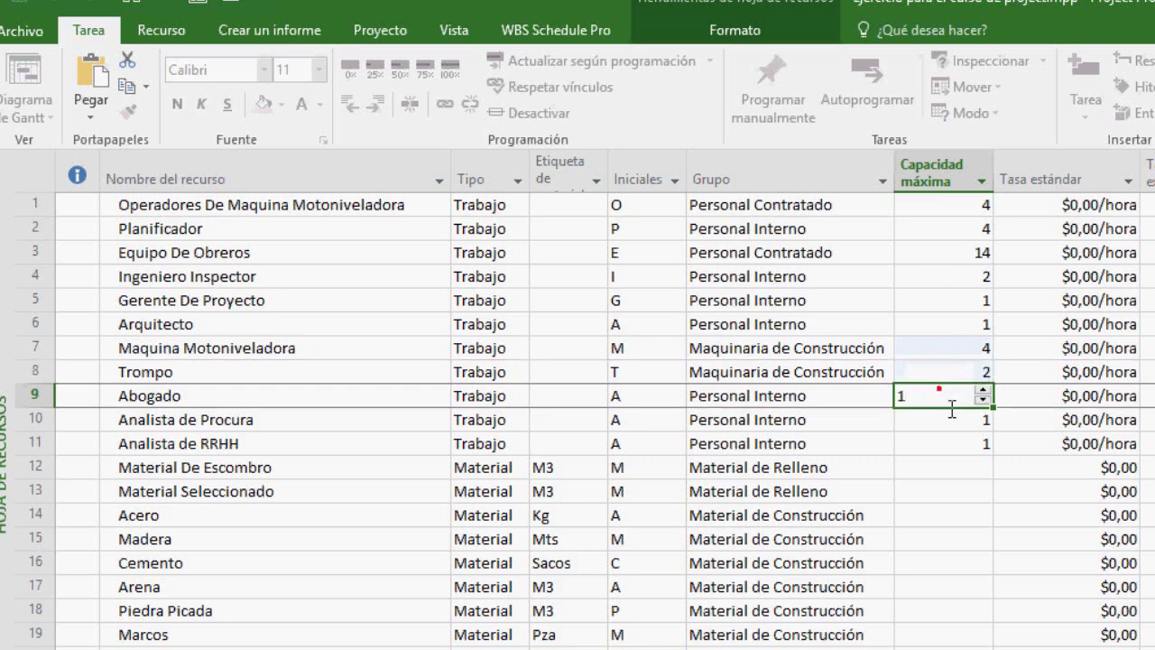
click(947, 424)
click(946, 446)
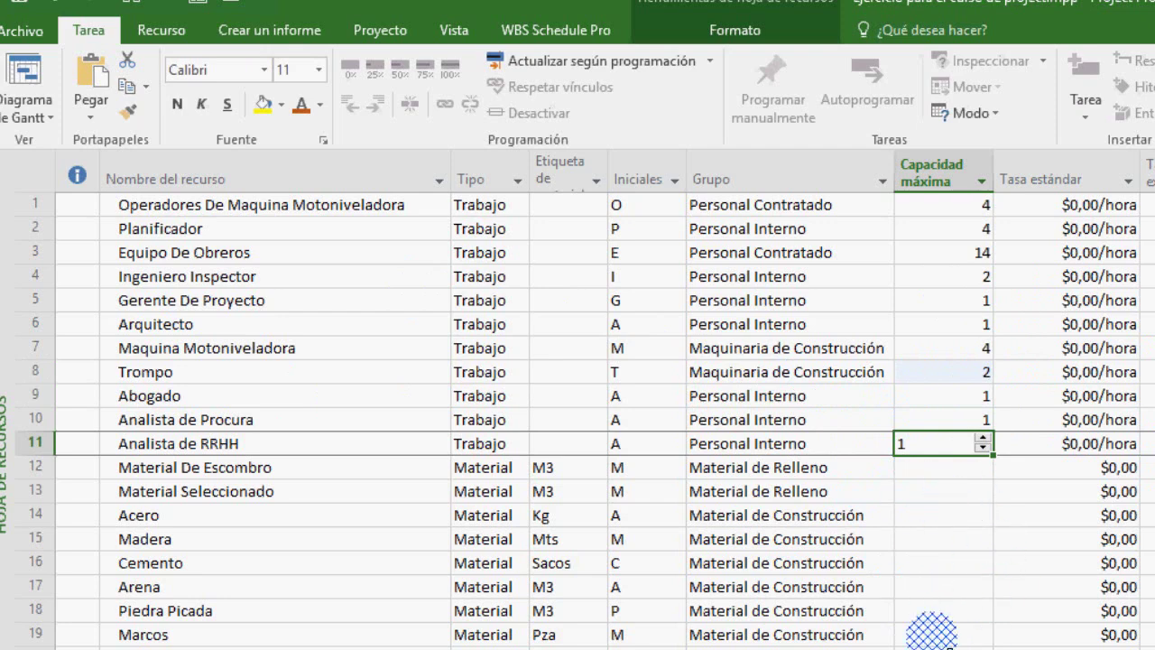
scroll(931, 632, down, 2)
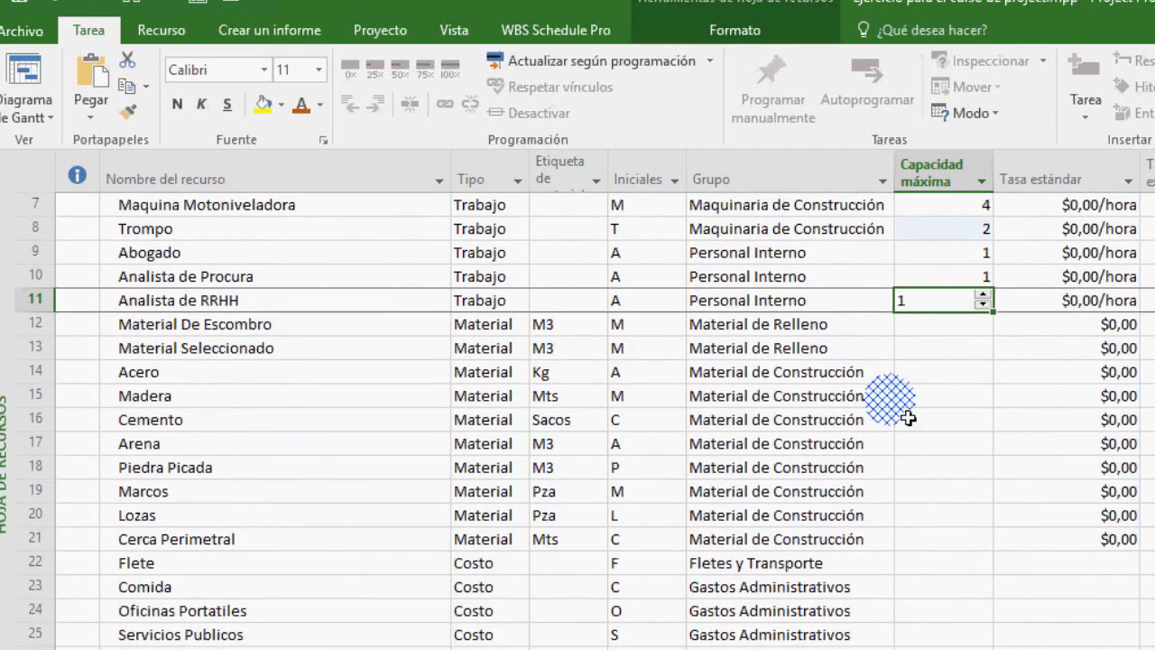
scroll(951, 454, up, 2)
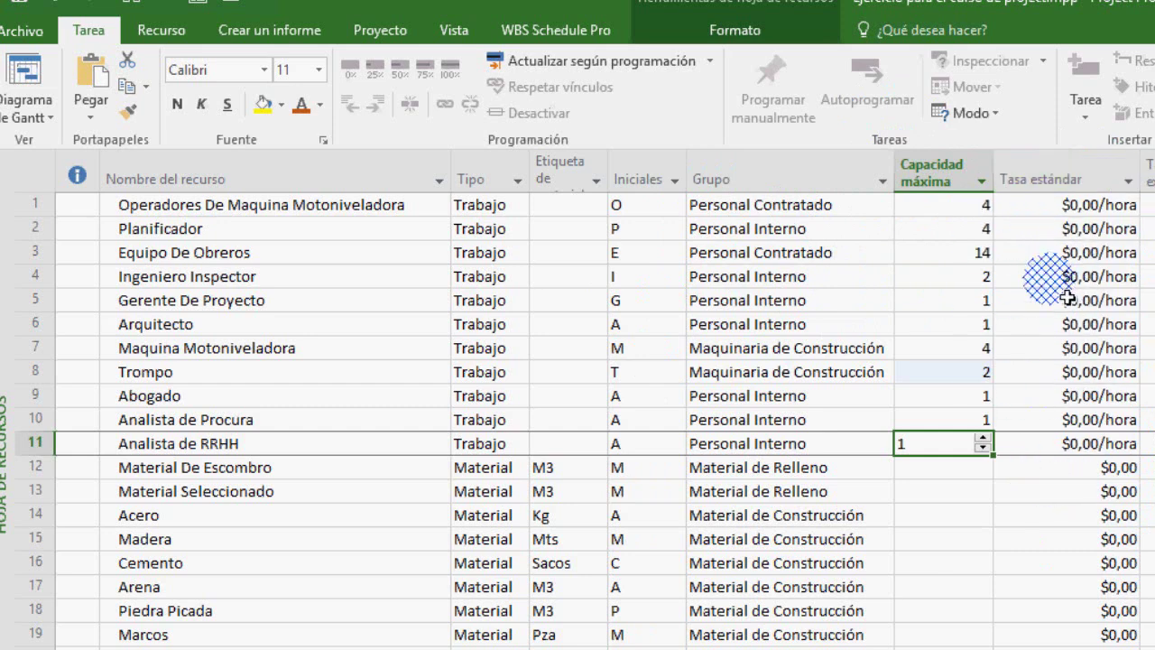
- Set the project's currency symbol to Bs in the display options and apply the change
click(27, 29)
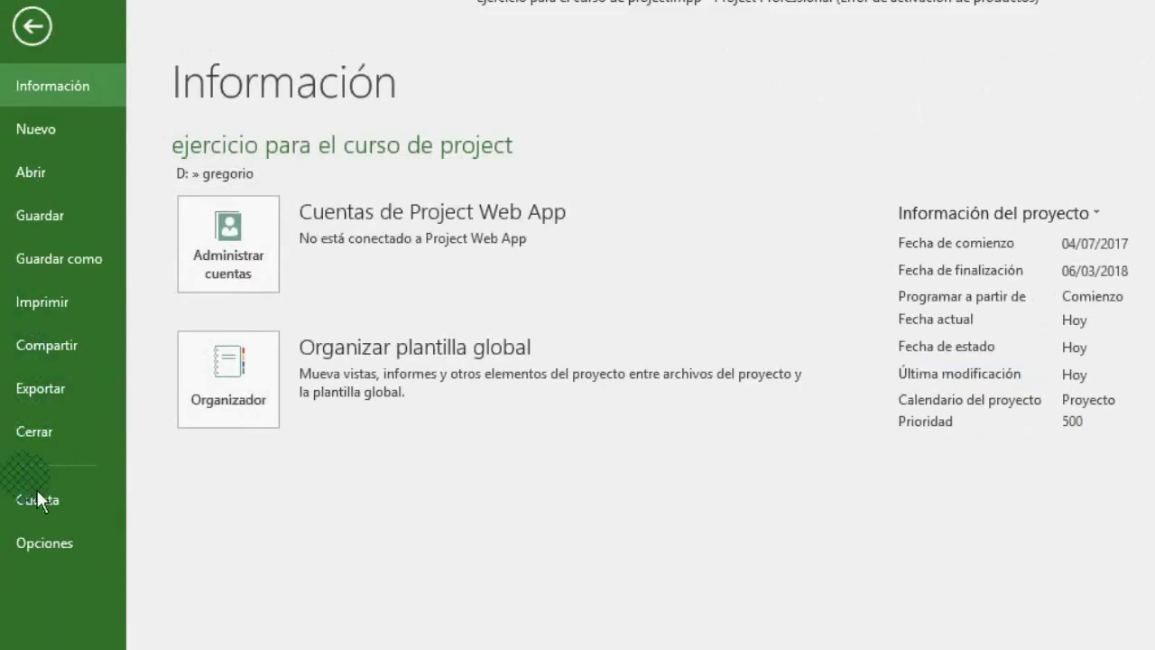
click(40, 545)
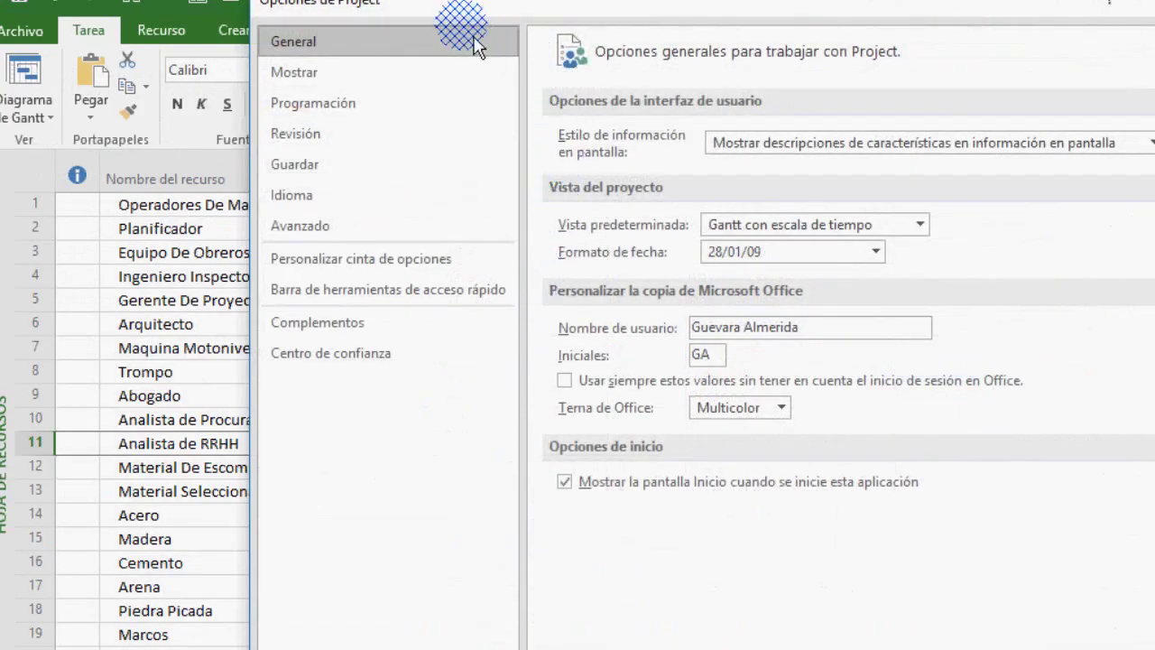
drag(489, 10, 516, 8)
click(379, 70)
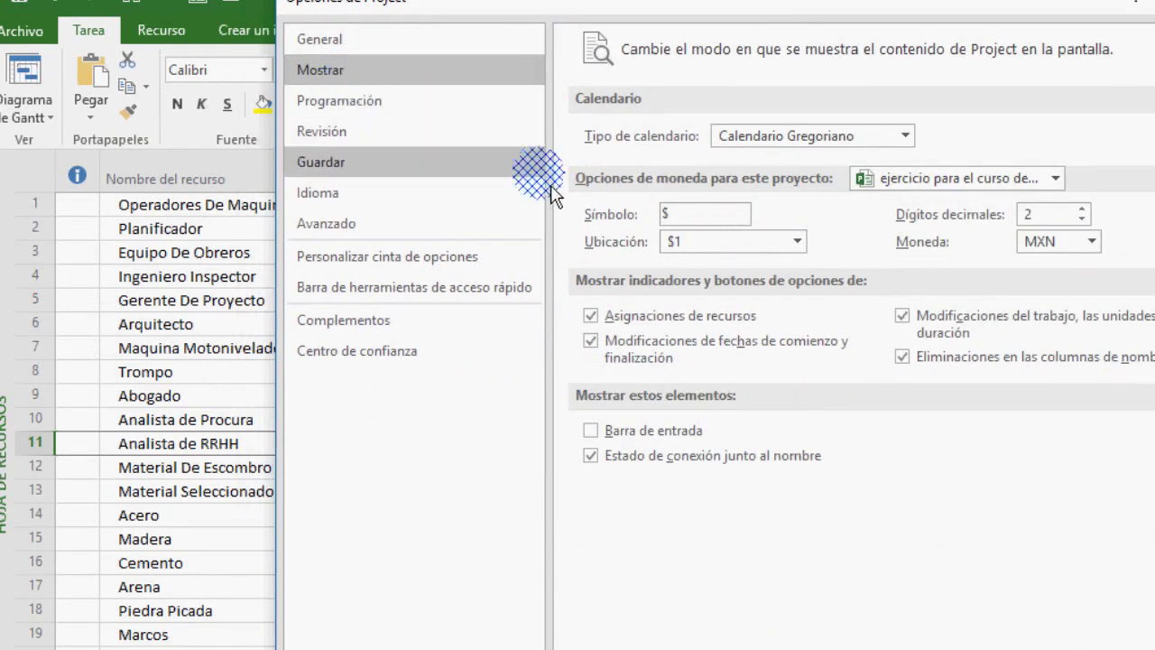
double_click(699, 214)
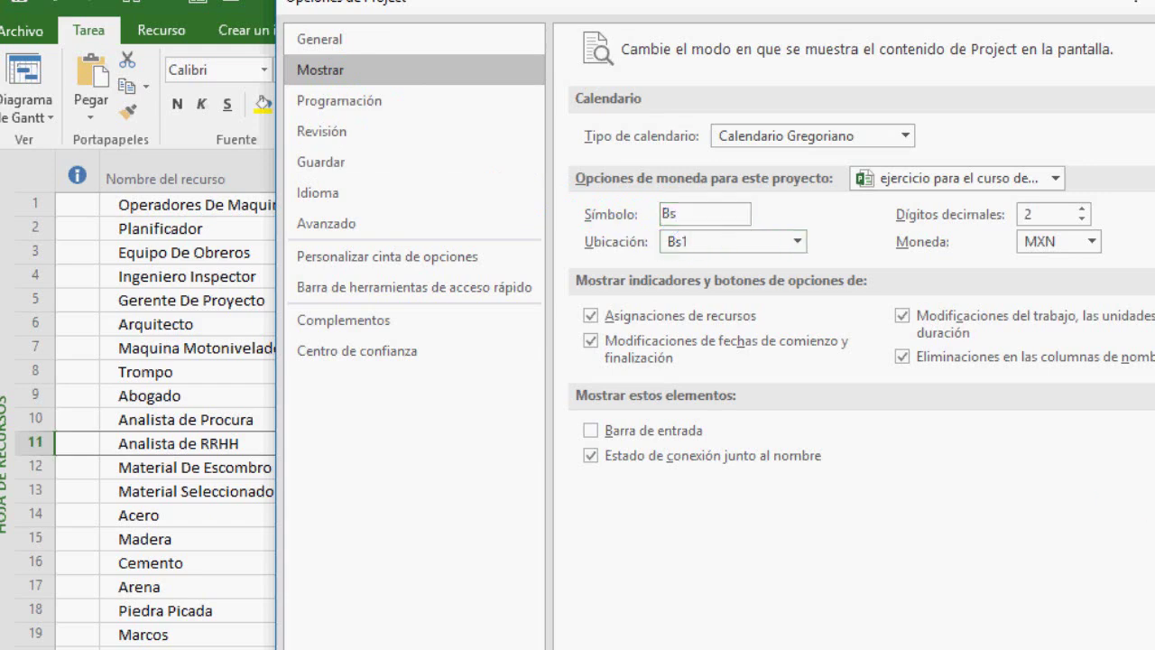
key(Return)
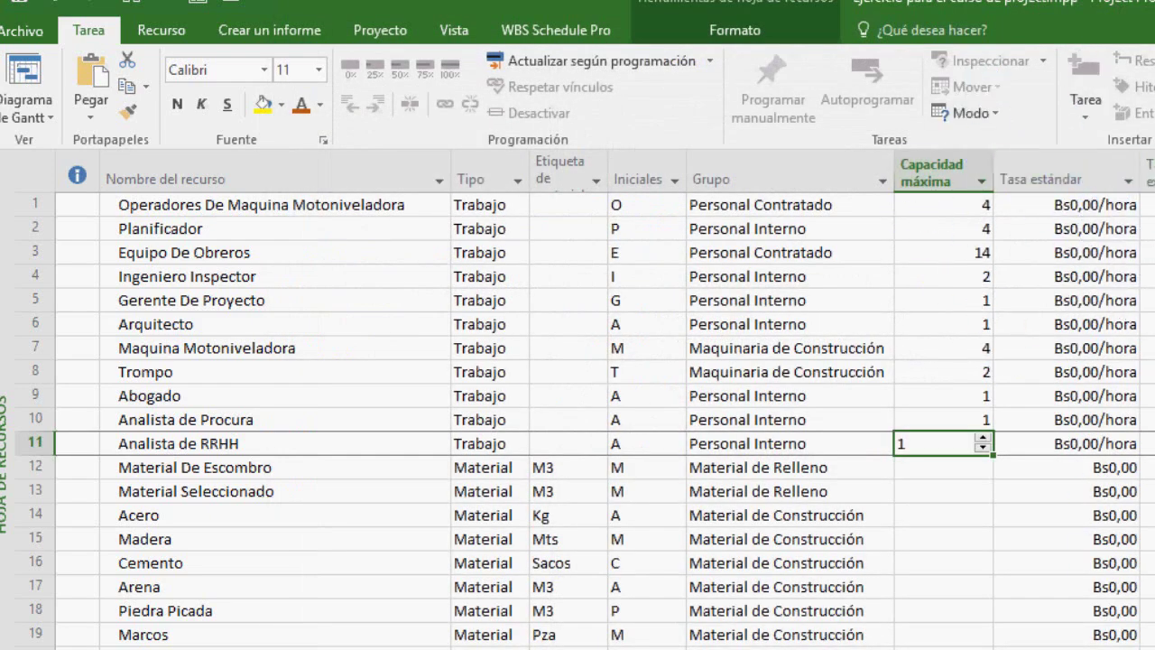
- Switch to the Excel workbook and copy the Tasa estándar values from Operadores De Maquina Motoniveladora down to Cerca Perimetral
click(743, 649)
click(642, 649)
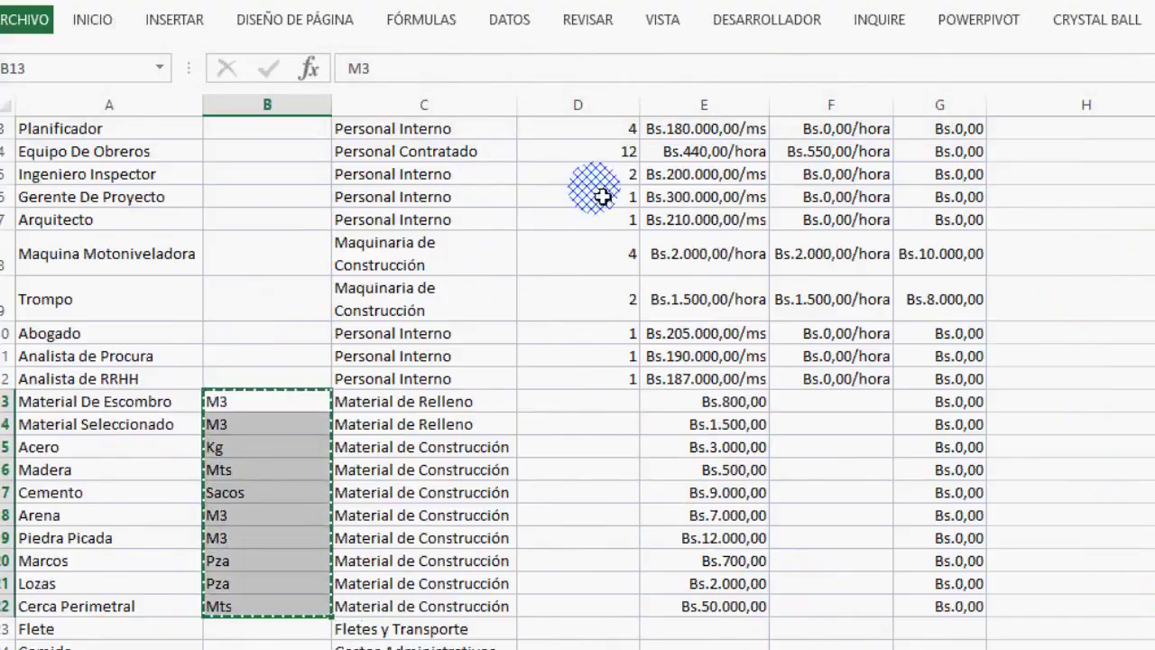
scroll(788, 275, up, 2)
drag(713, 158, 735, 646)
key(ctrl+c)
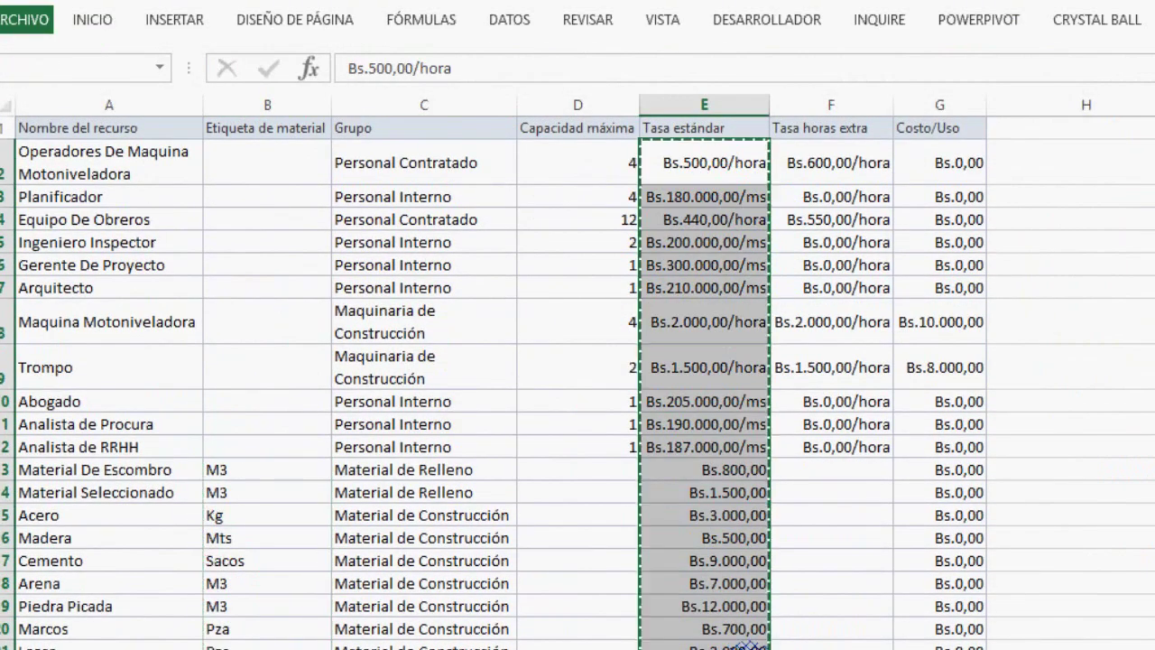
- Switch back to Project and paste the copied rates into the Tasa estándar column, starting at Operadores De Maquina Motoniveladora
key(alt+Tab)
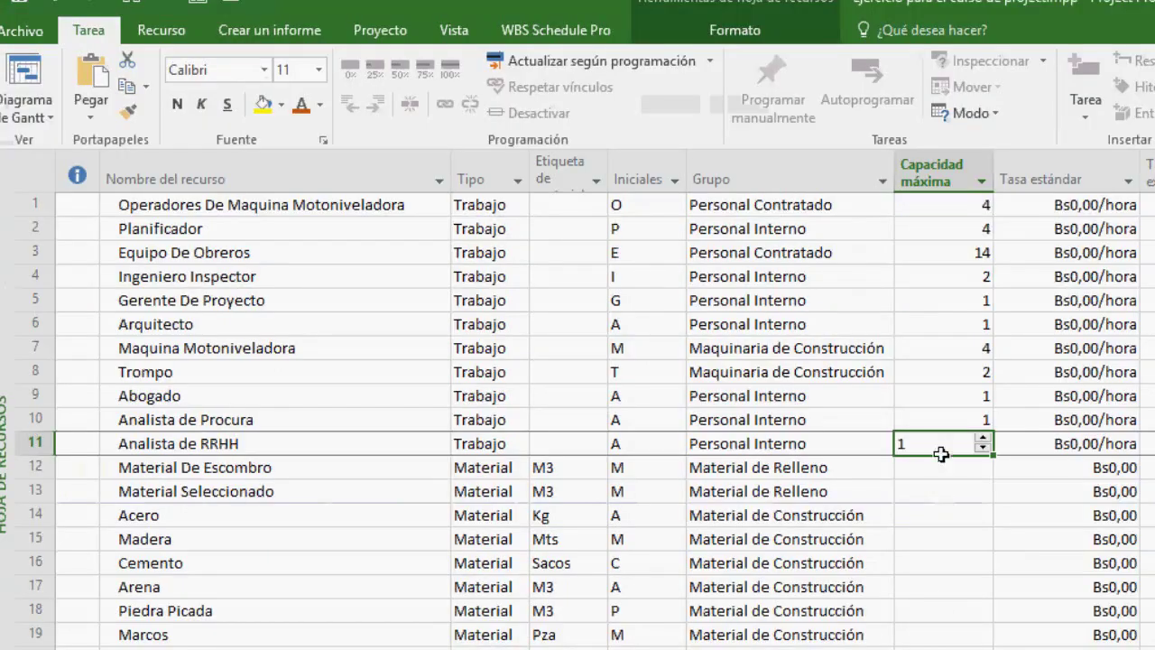
click(1040, 205)
key(ctrl+v)
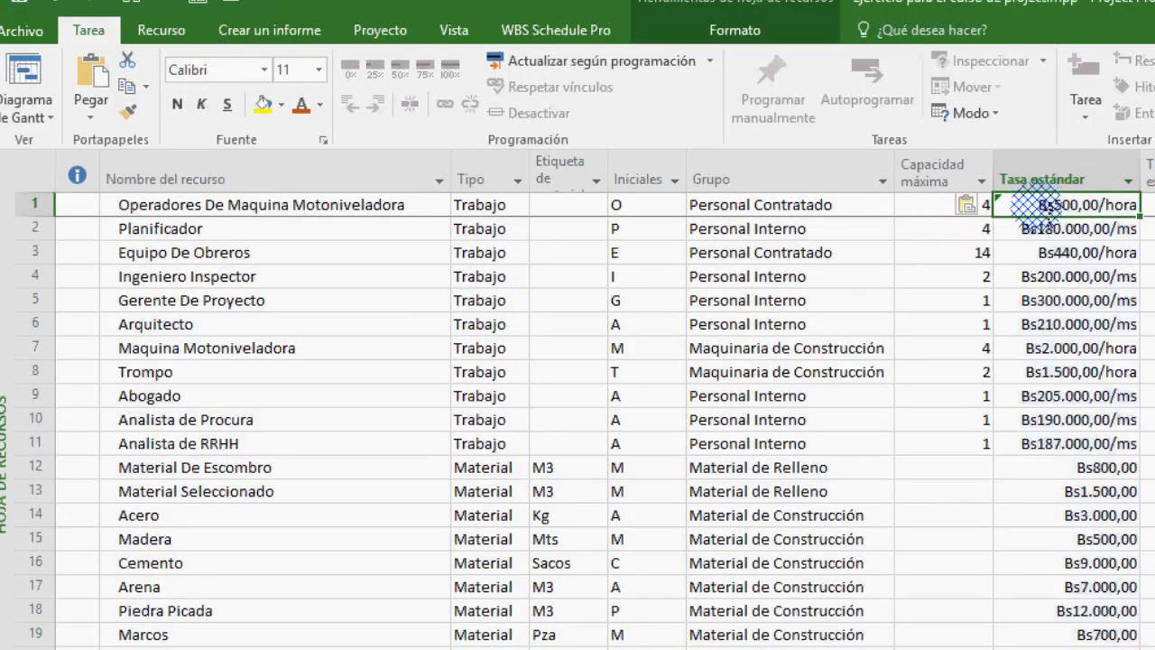
- Review the Tasa estándar of each Trabajo resource, from Operadores De Maquina Motoniveladora to Analista de RRHH
click(1123, 348)
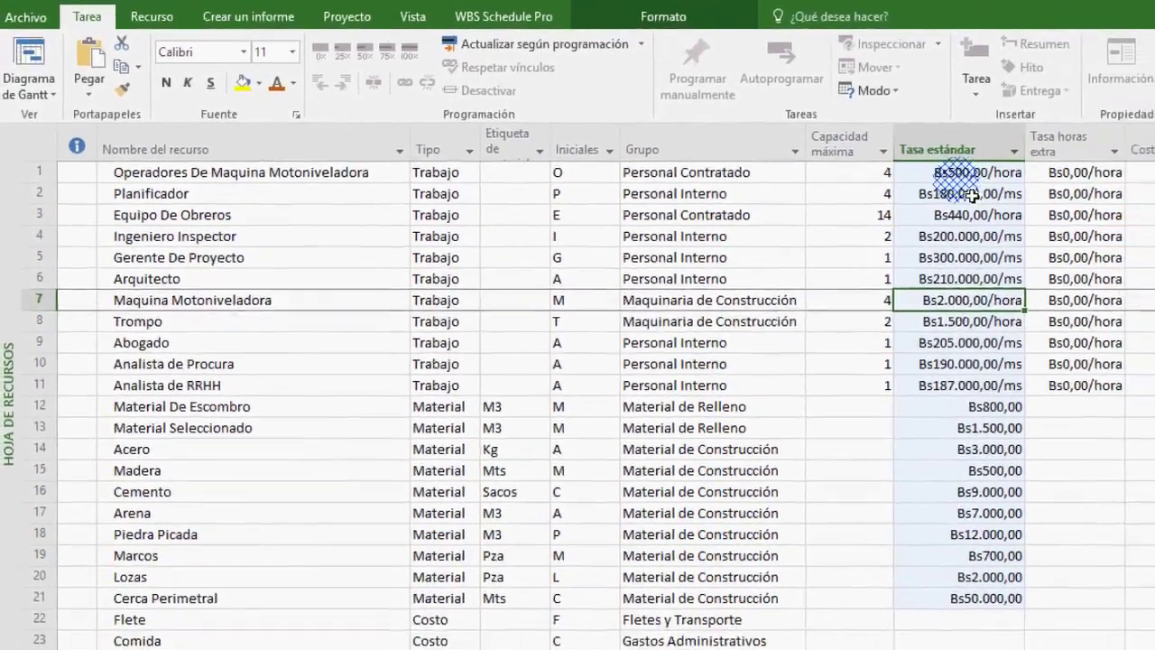
click(958, 176)
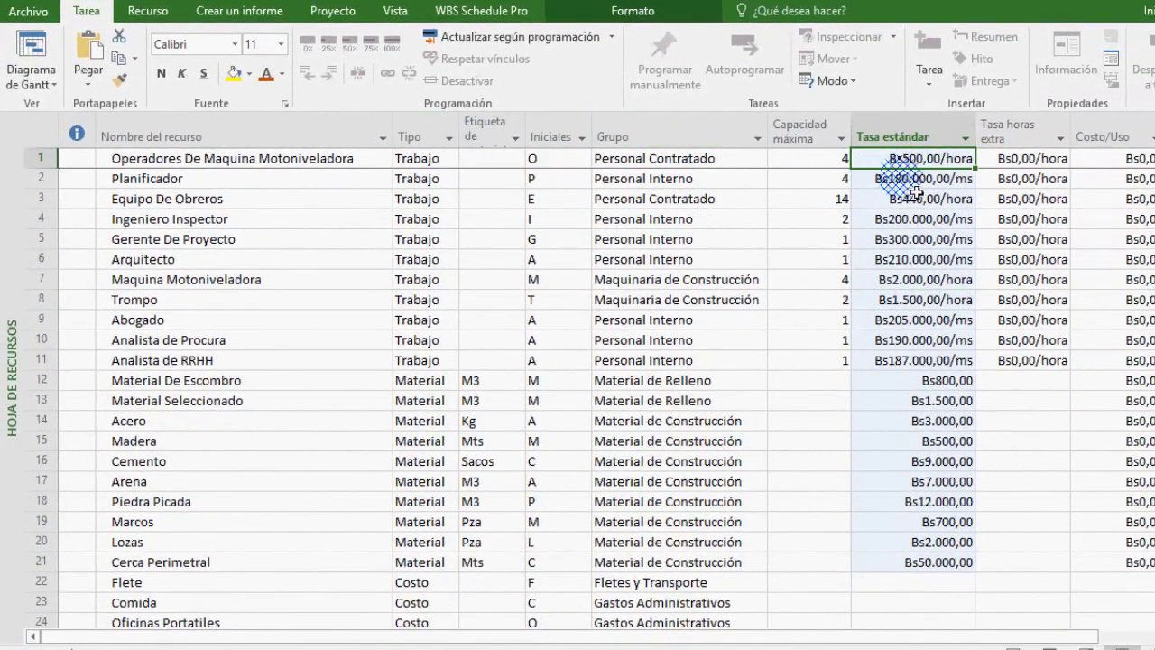
click(911, 186)
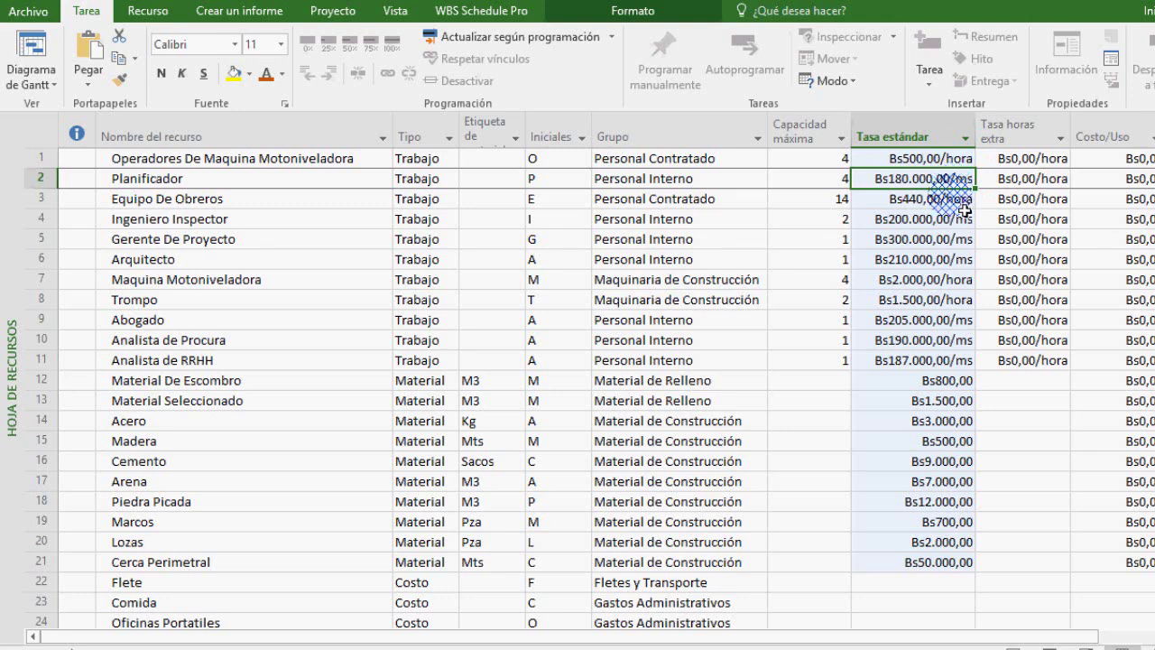
click(964, 217)
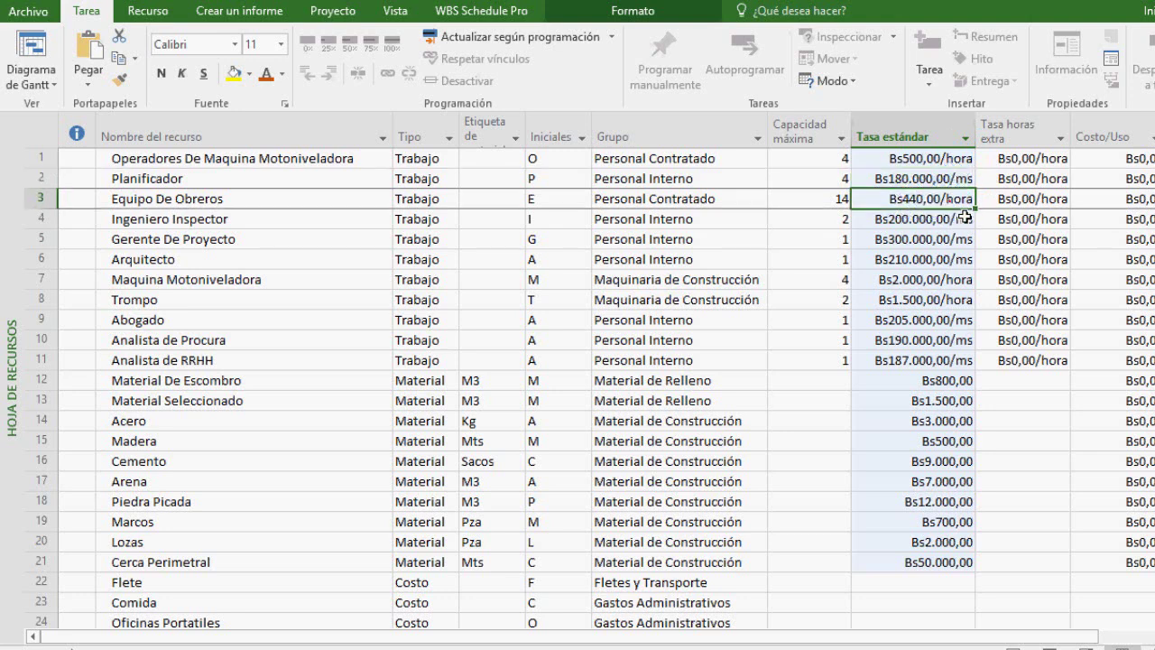
key(Down)
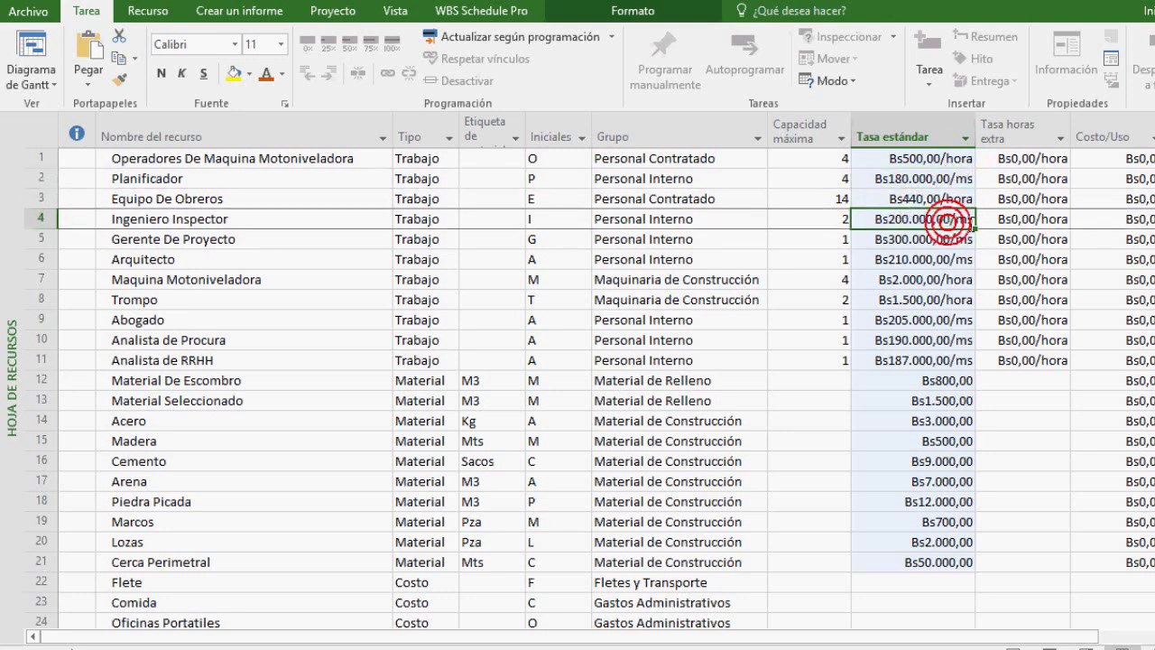
click(929, 243)
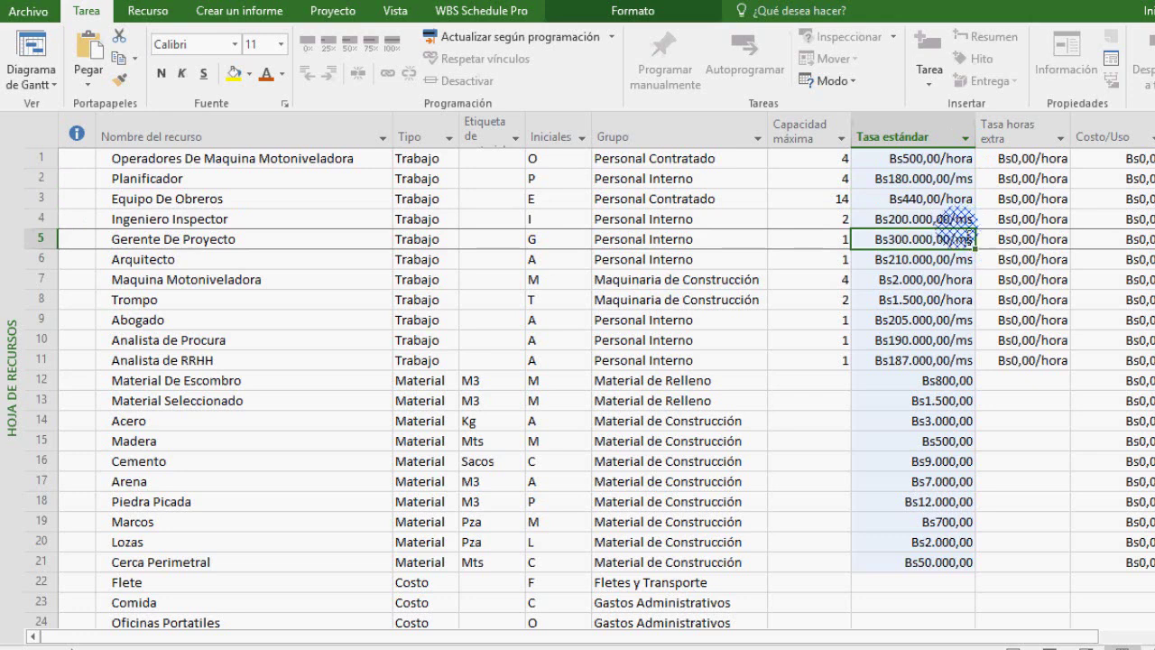
click(918, 261)
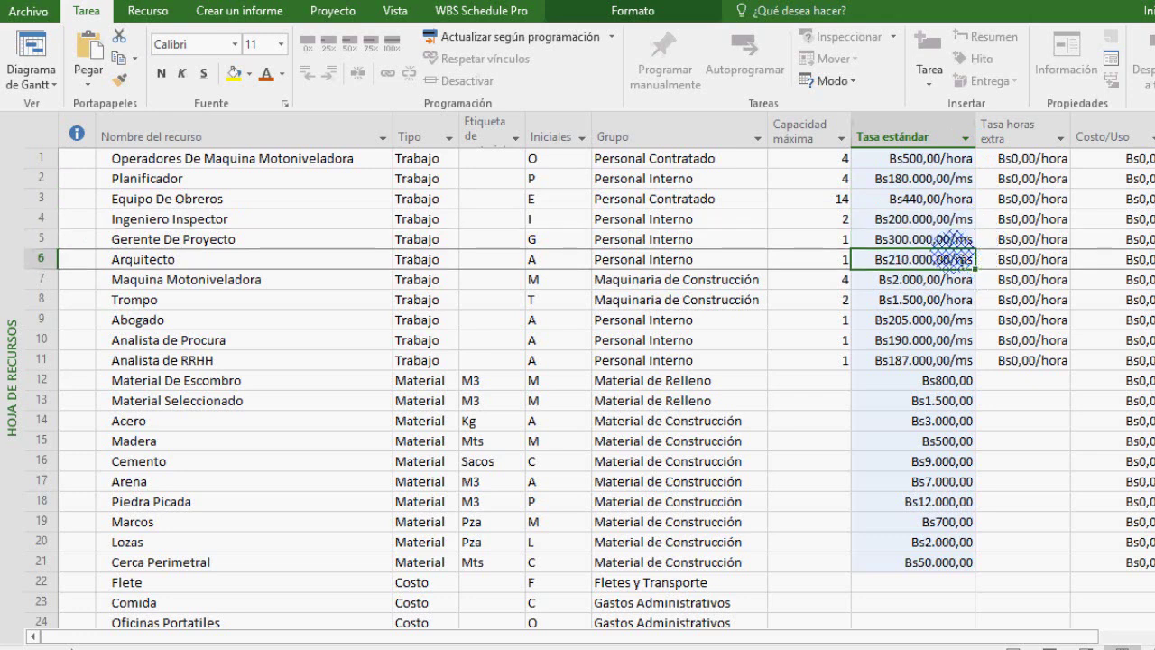
click(947, 285)
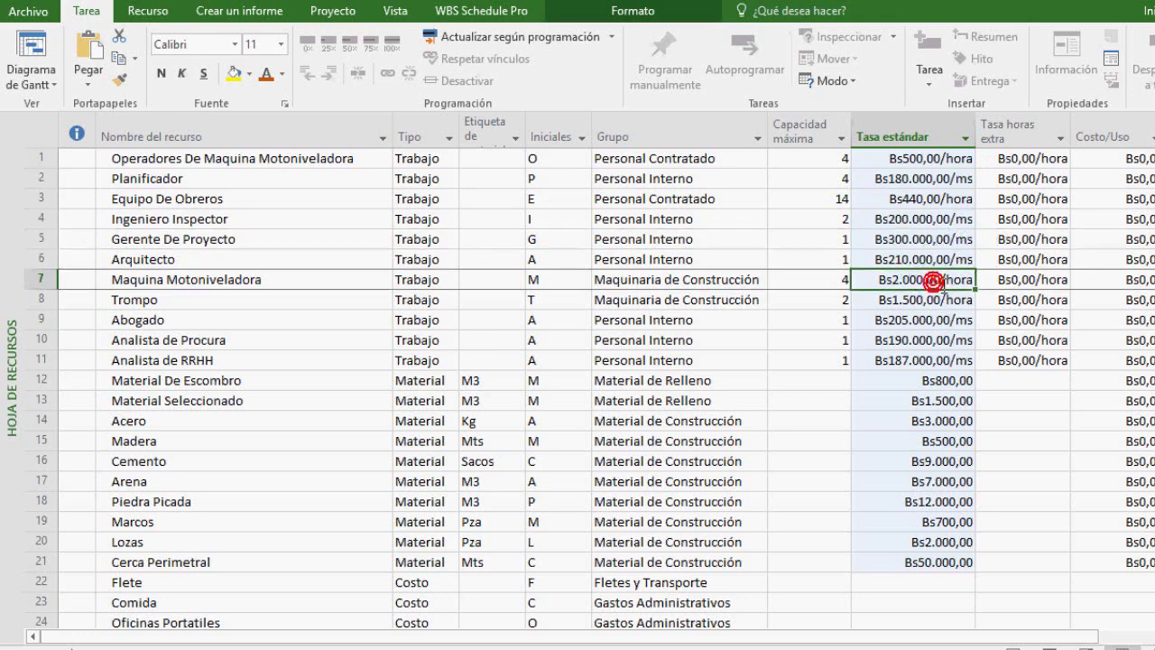
click(933, 303)
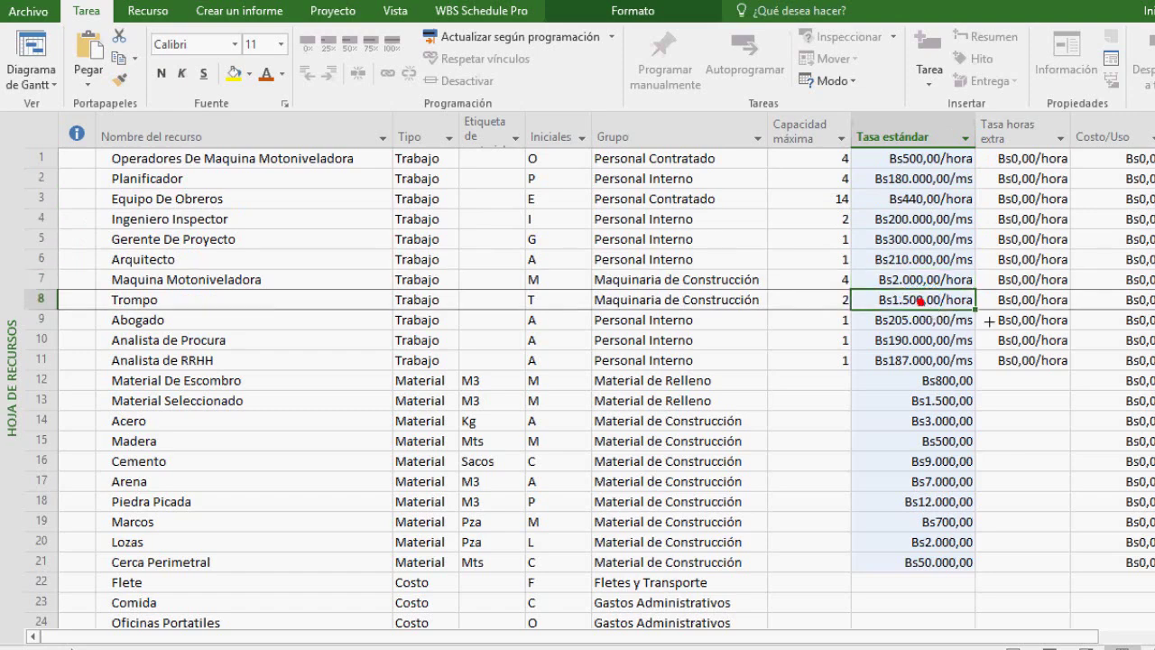
key(Down)
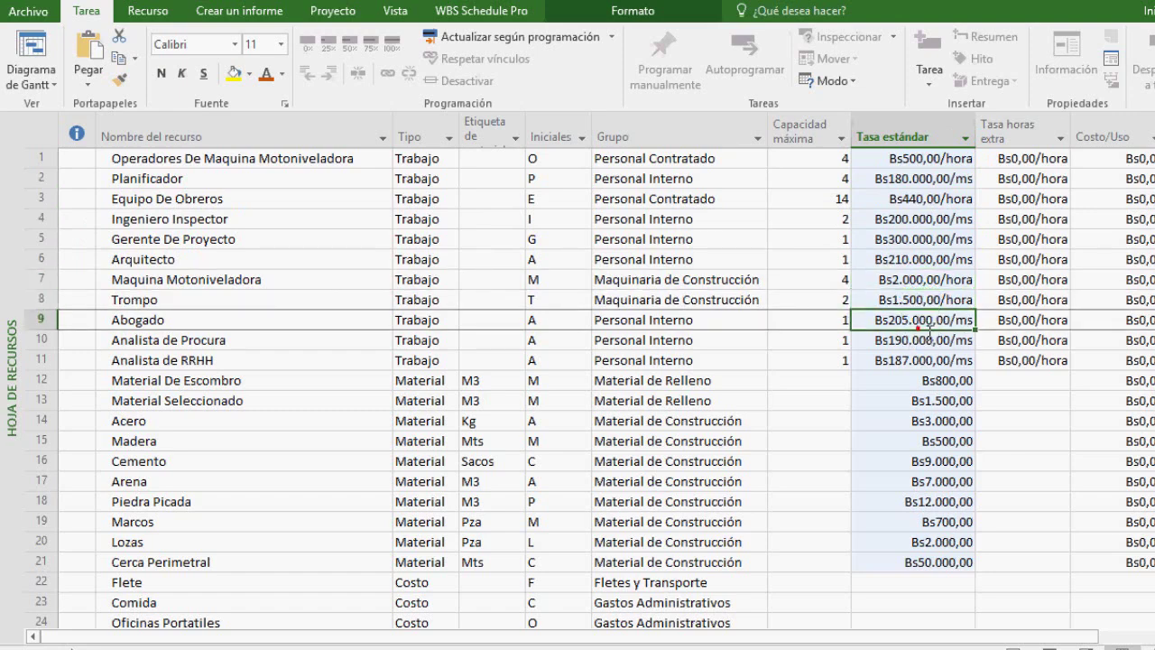
click(943, 341)
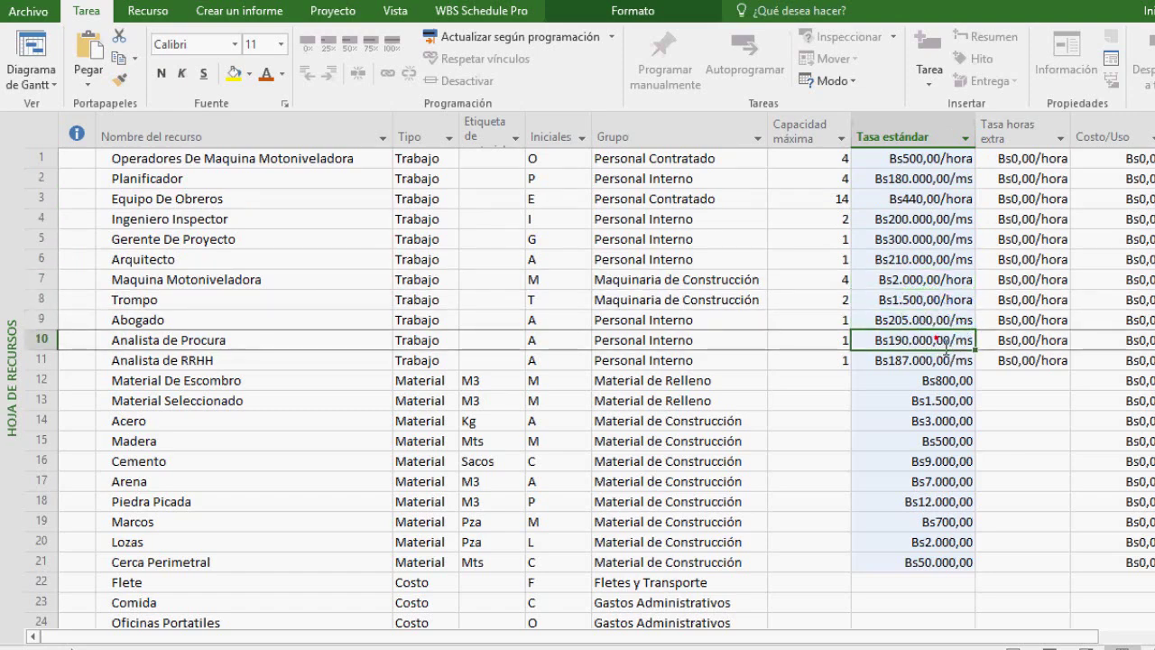
click(911, 360)
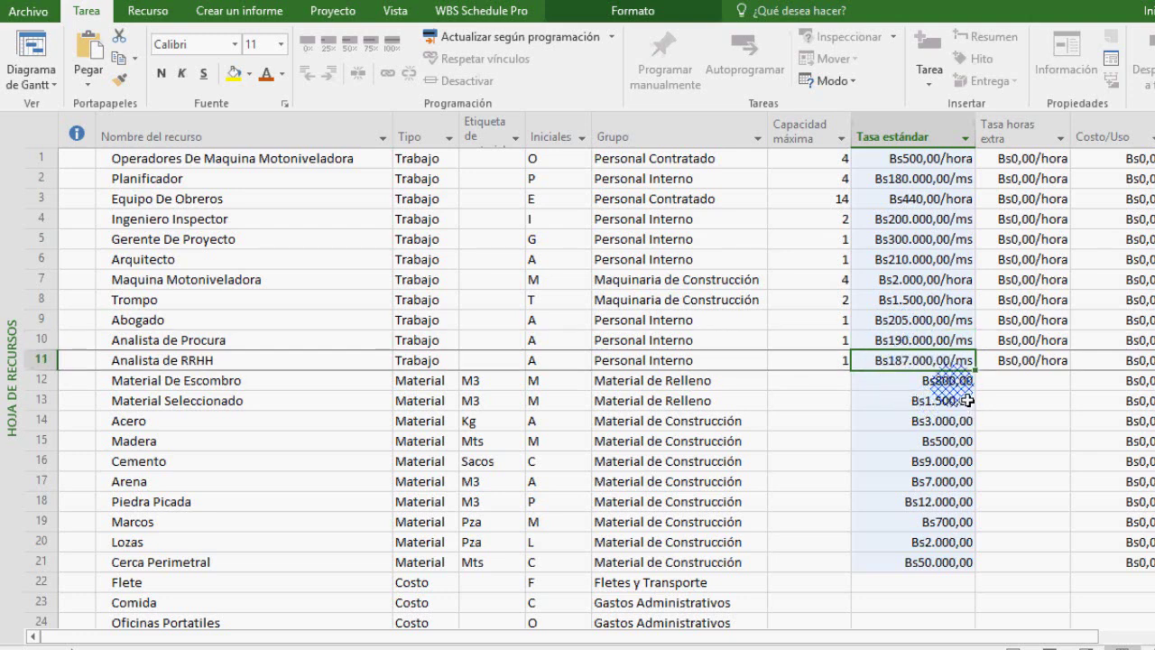
- Review the Tasa estándar of each Material resource, from Material De Escombro to Cerca Perimetral
click(954, 385)
click(949, 400)
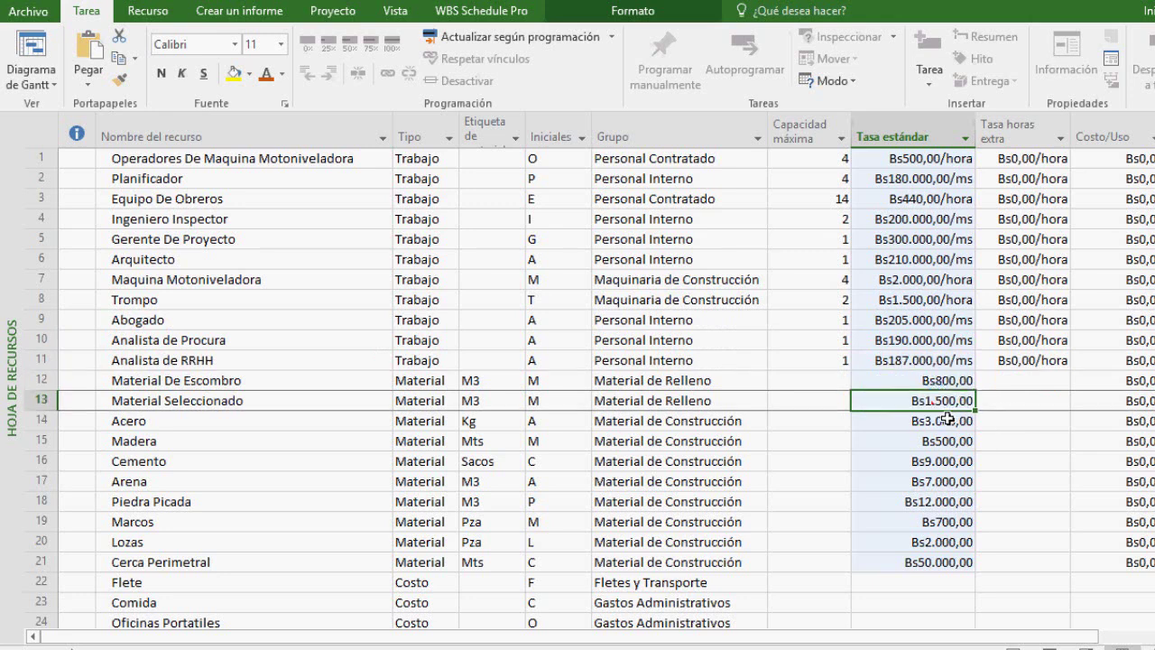
click(948, 432)
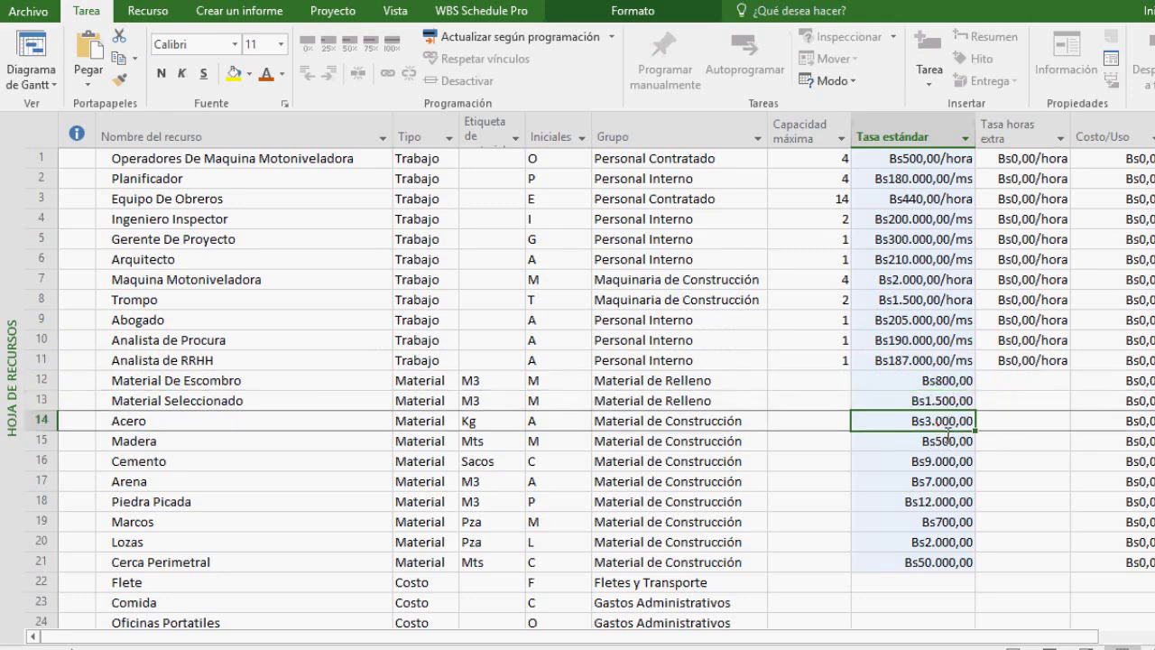
click(956, 460)
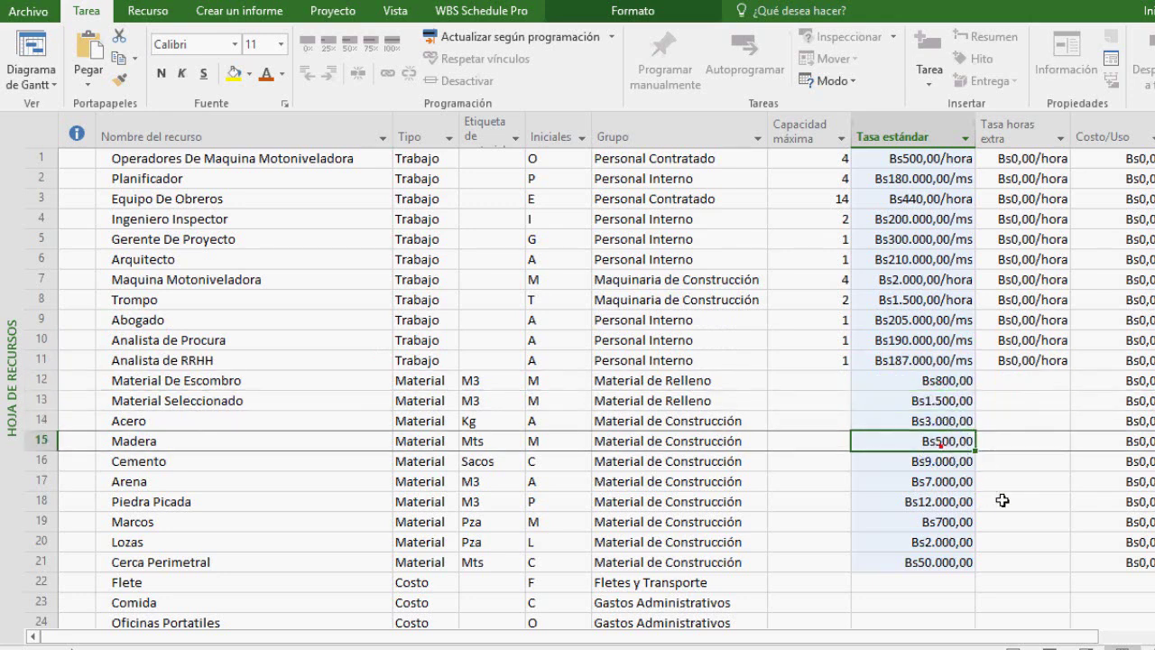
click(957, 467)
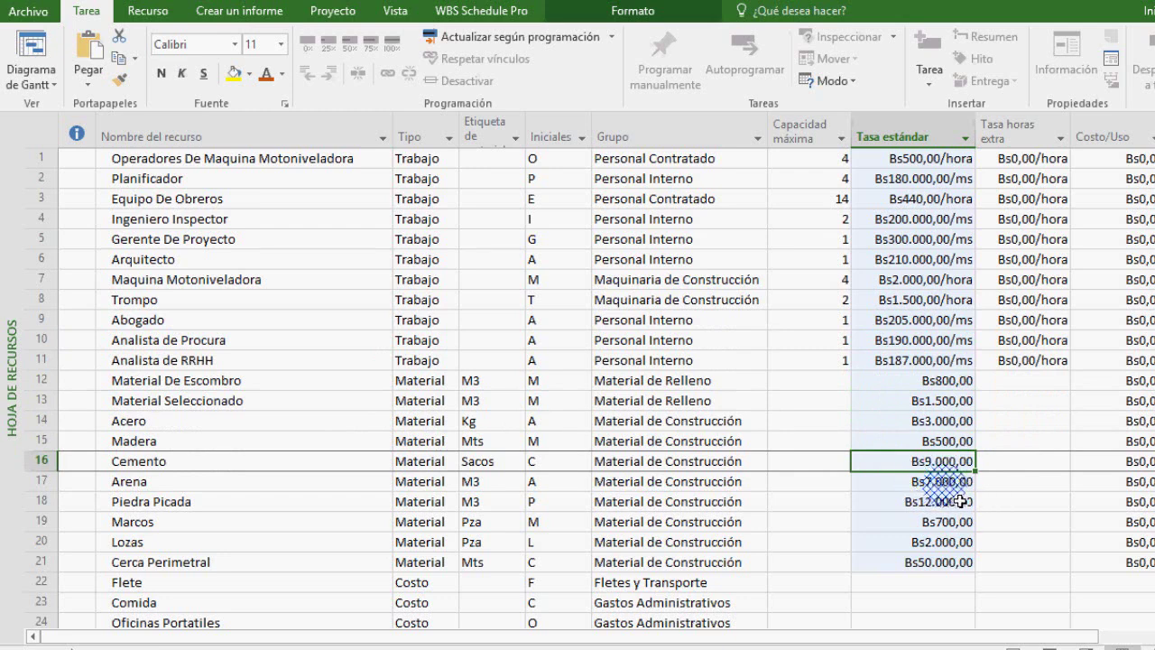
click(947, 483)
click(942, 511)
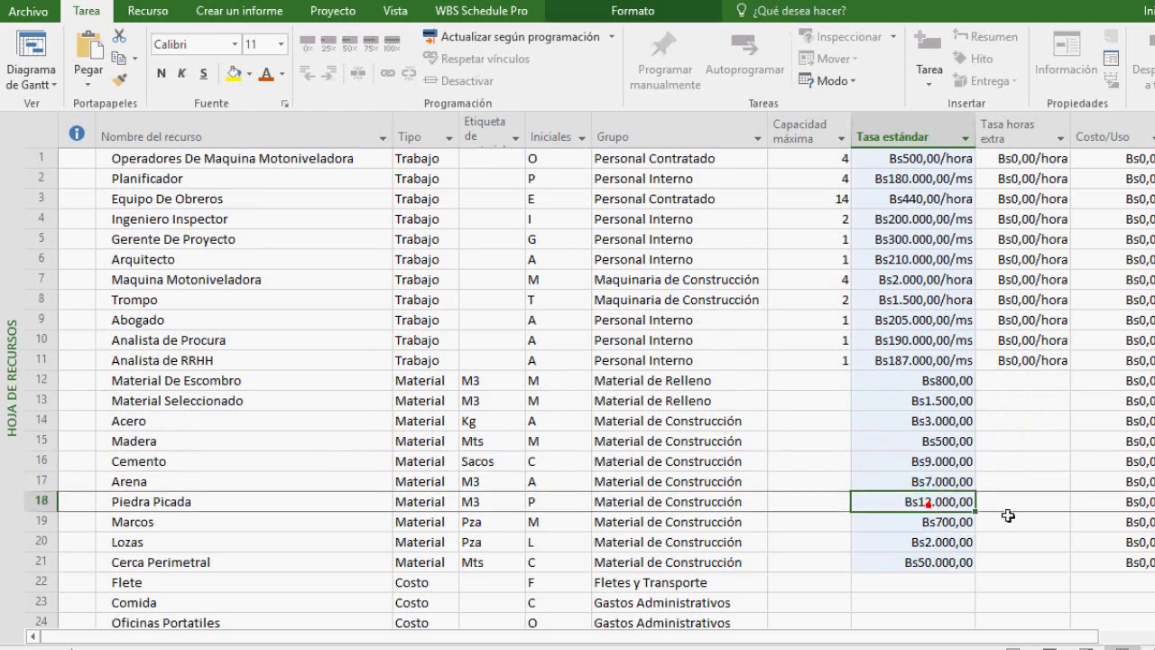
click(952, 522)
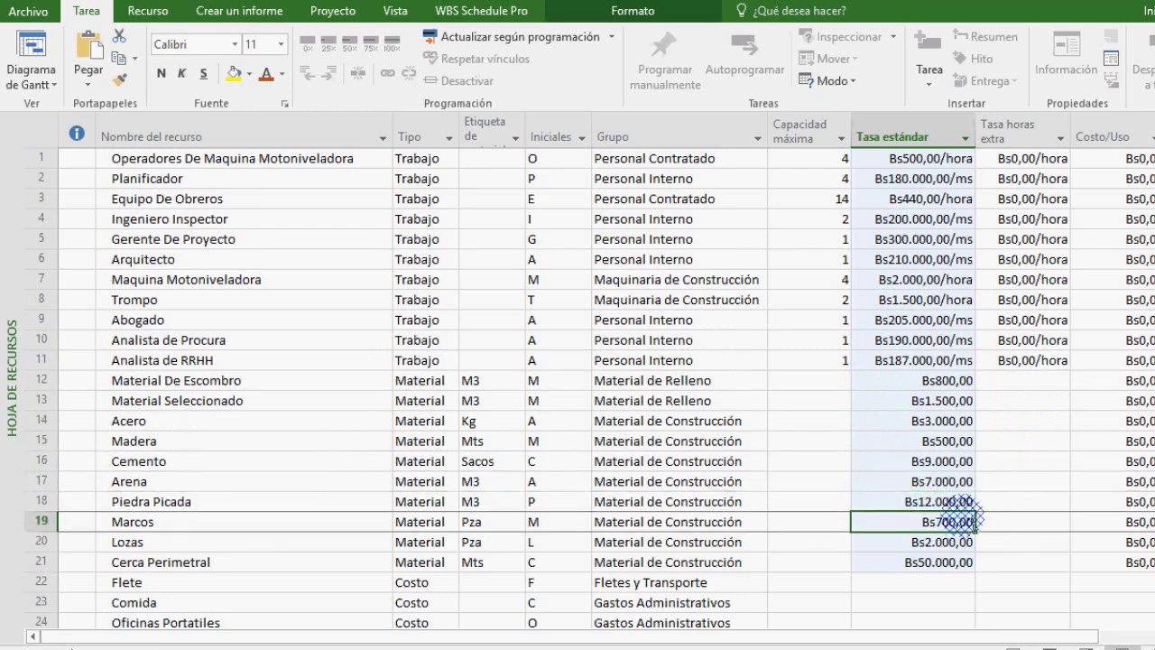
click(938, 543)
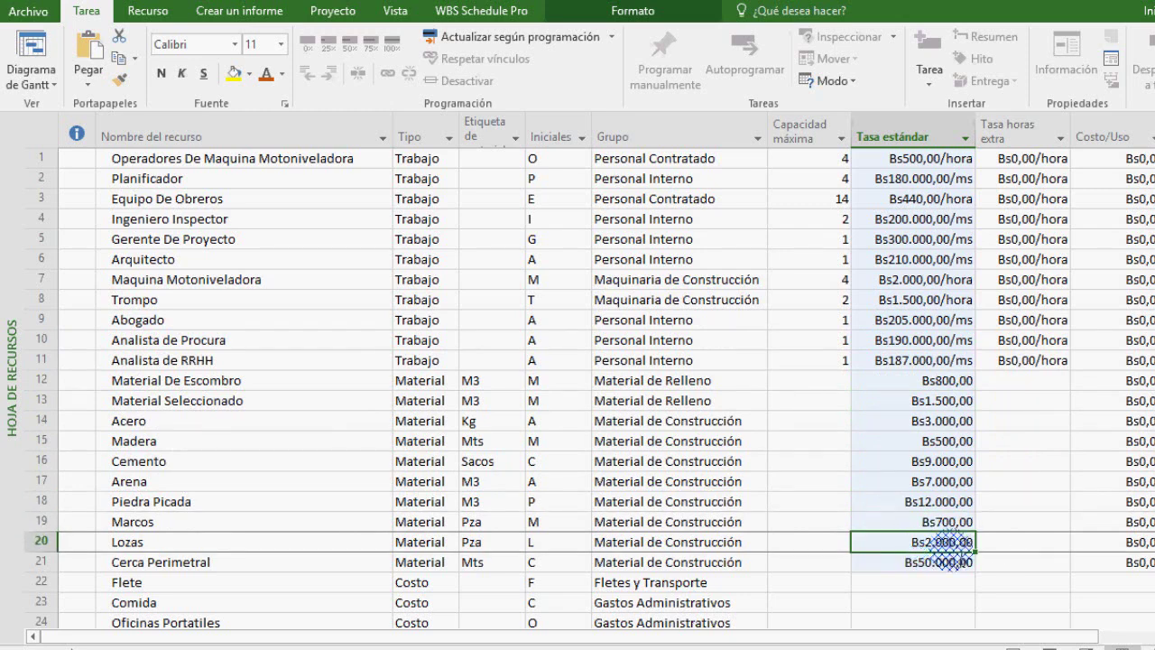
click(914, 563)
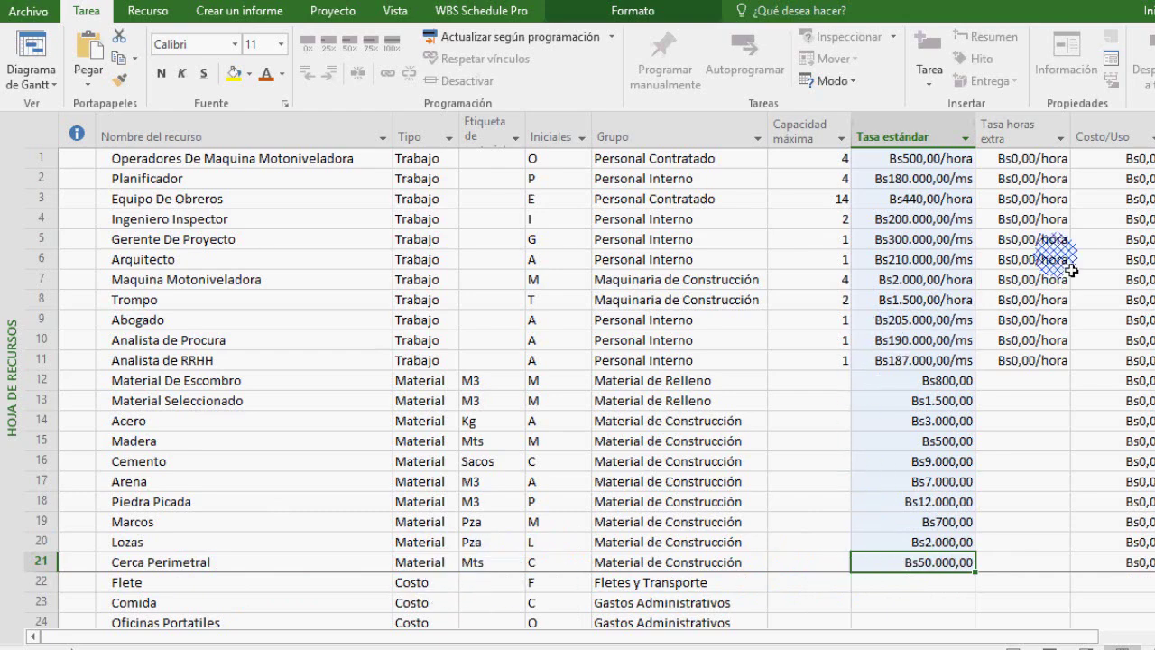
scroll(1037, 298, down, 5)
scroll(1032, 271, up, 5)
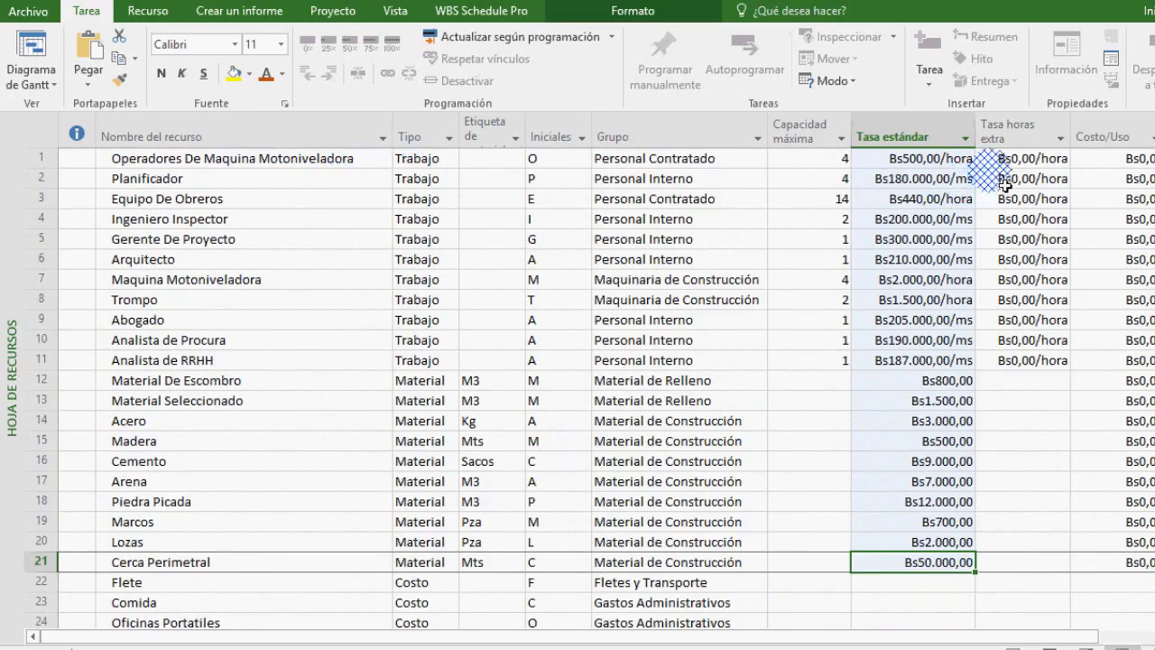
- Set the Tasa horas extra to 700 for Operadores De Maquina Motoniveladora and 520 for Equipo De Obreros
click(1036, 166)
text(700)
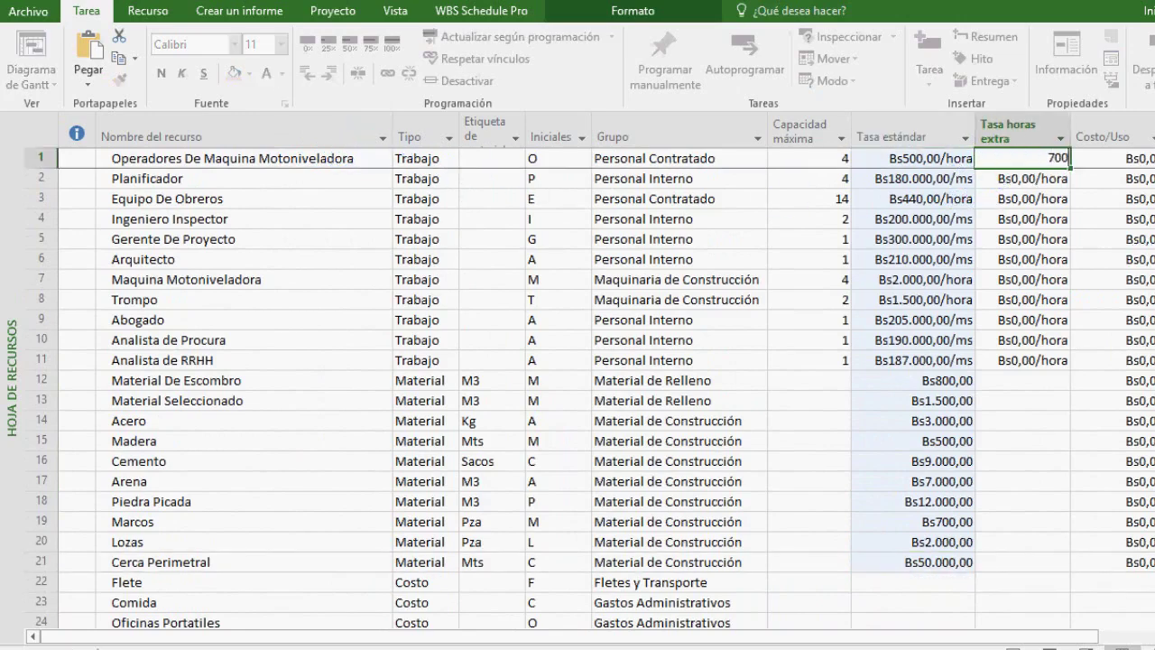
key(Return)
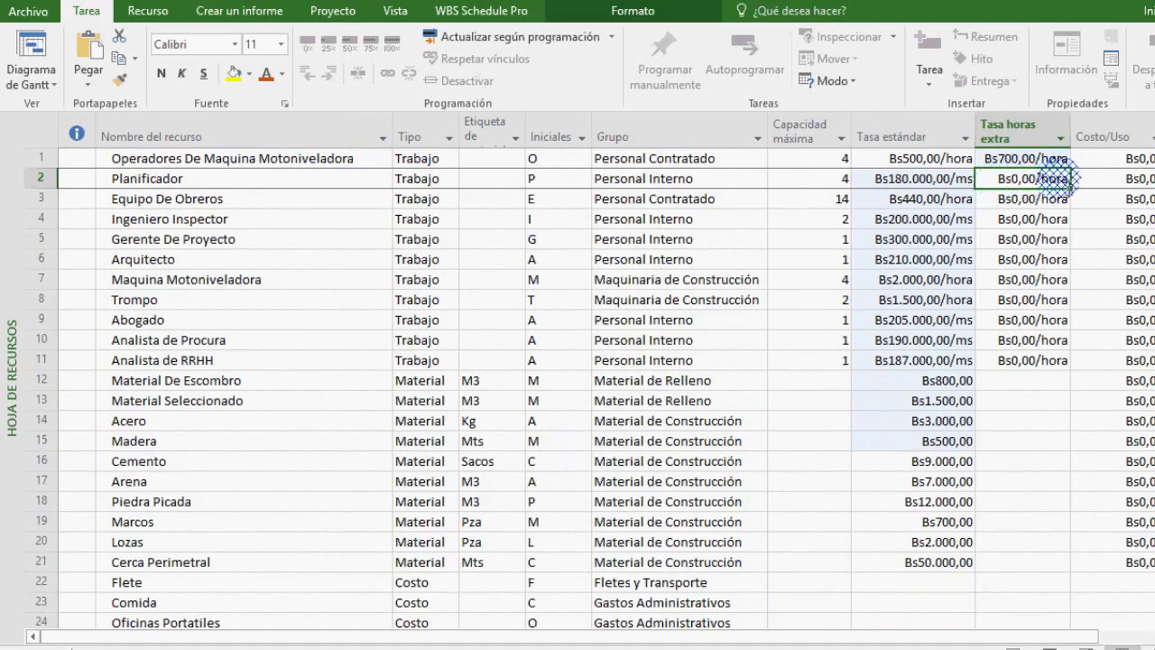
click(938, 200)
click(1009, 199)
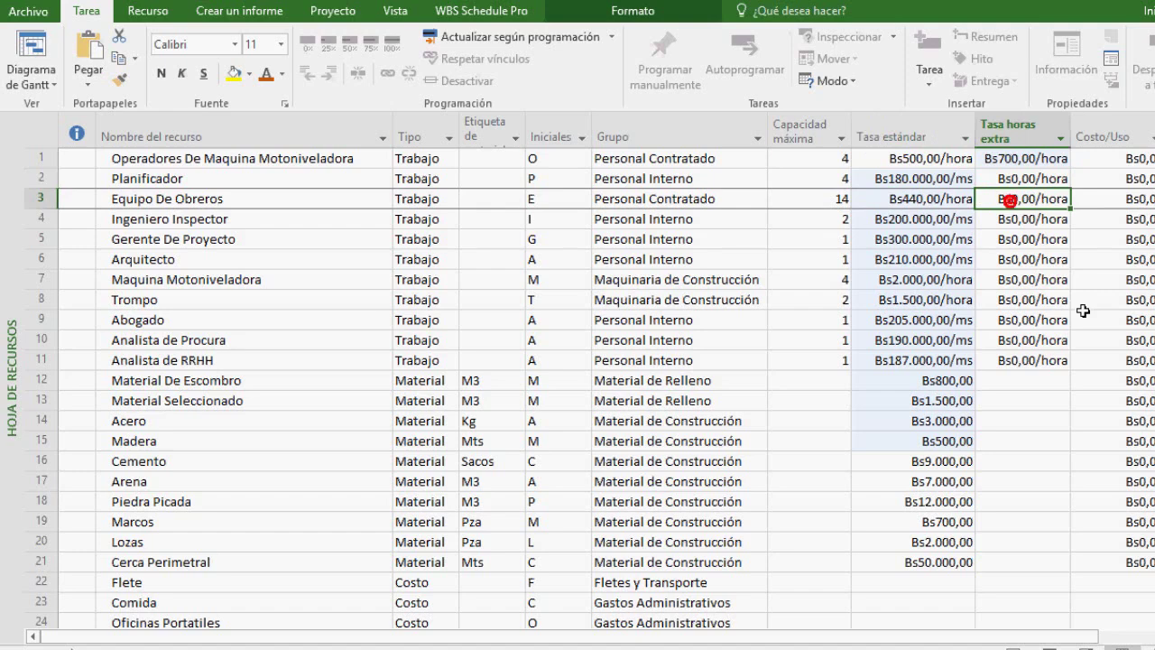
text(520)
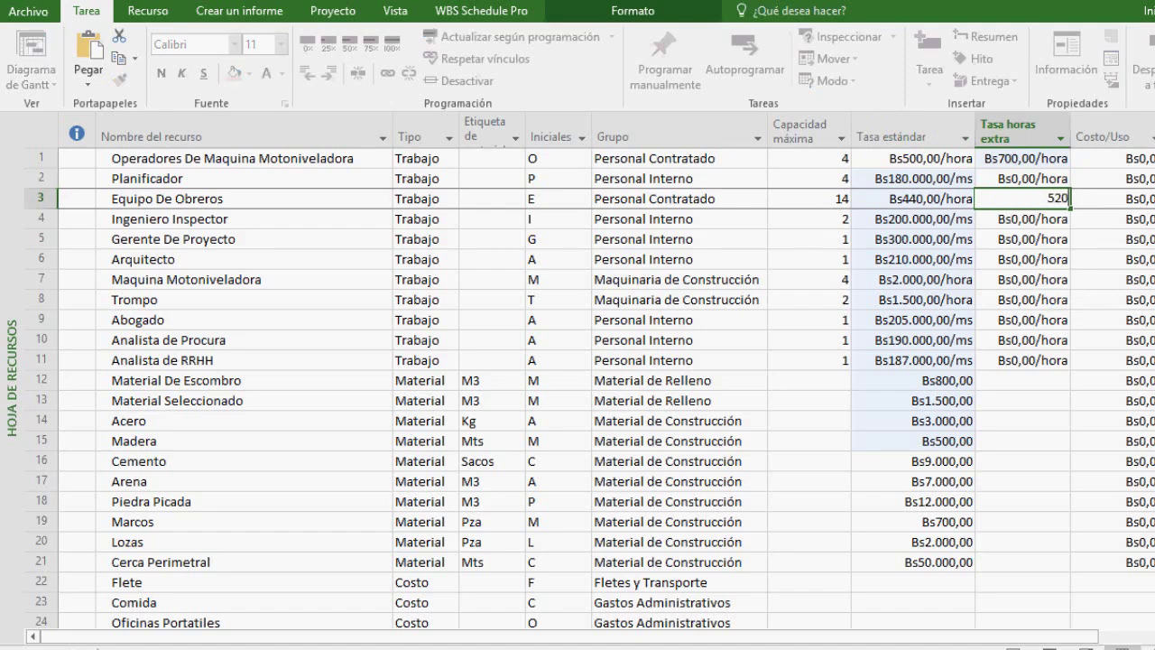
key(Return)
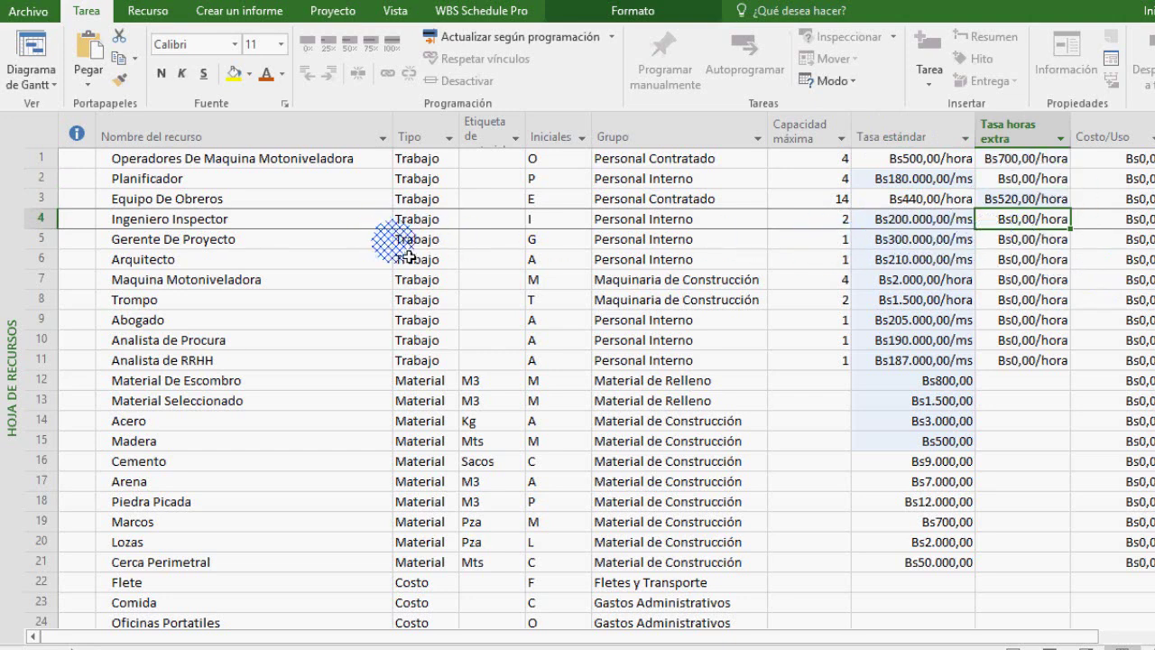
- Set the Tasa horas extra of Maquina Motoniveladora to 2000, matching its standard rate
click(952, 283)
click(1027, 285)
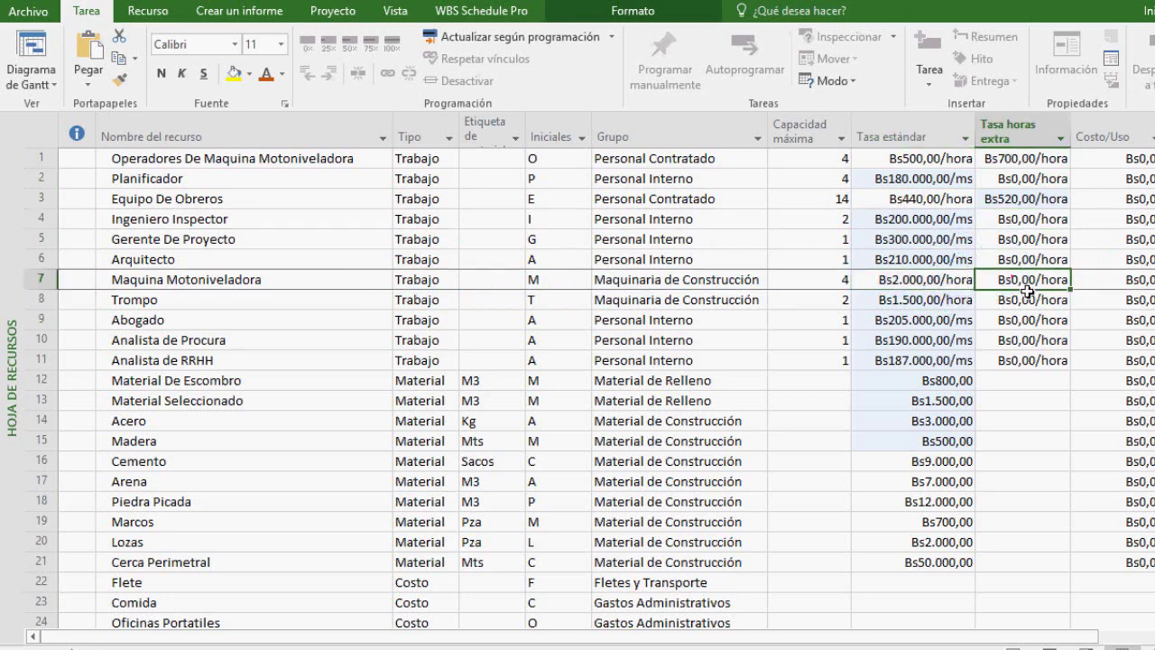
click(931, 286)
click(1022, 286)
text(2000)
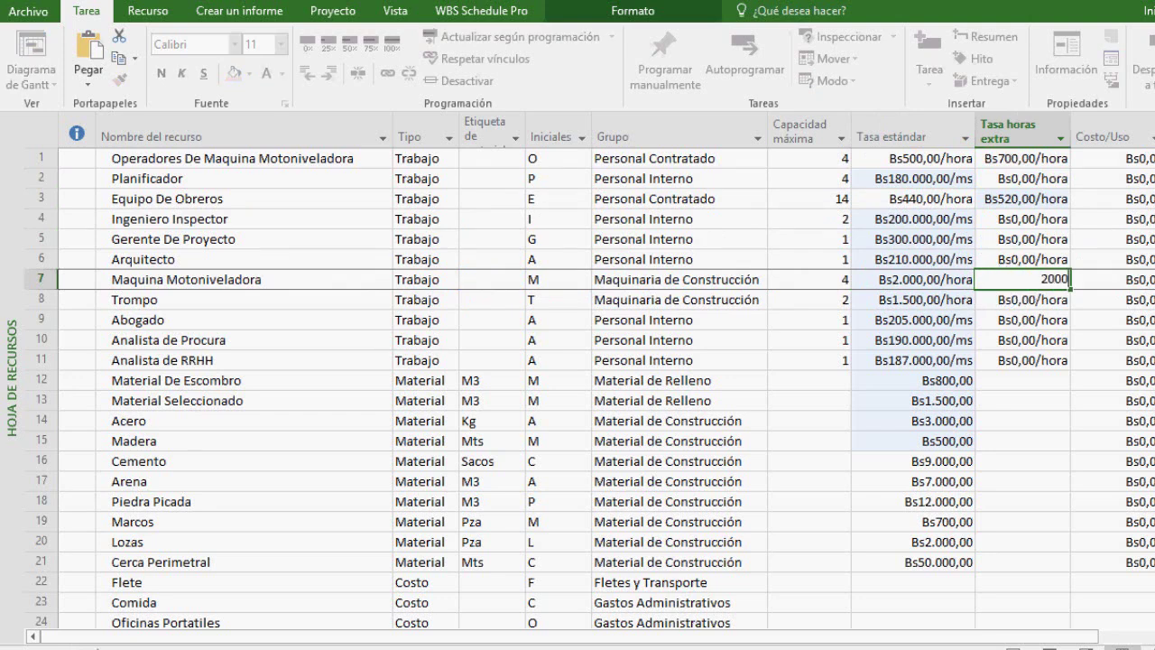
key(Return)
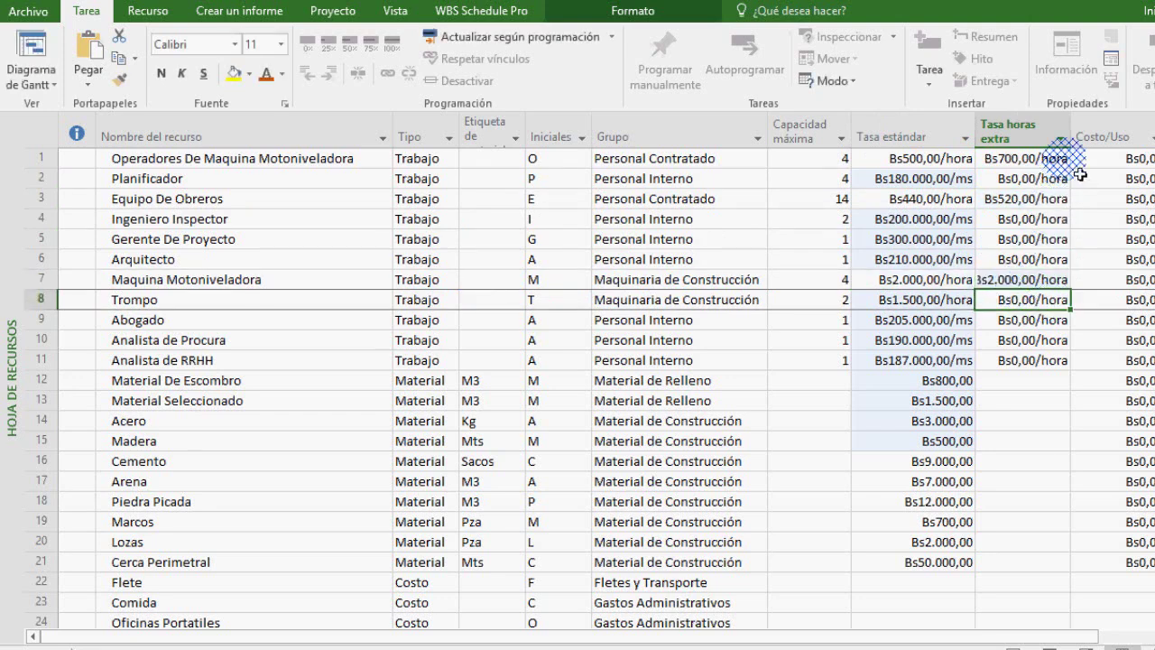
- Widen the Tasa horas extra column slightly and set Trompo's overtime rate to 1500
drag(1069, 148, 1082, 148)
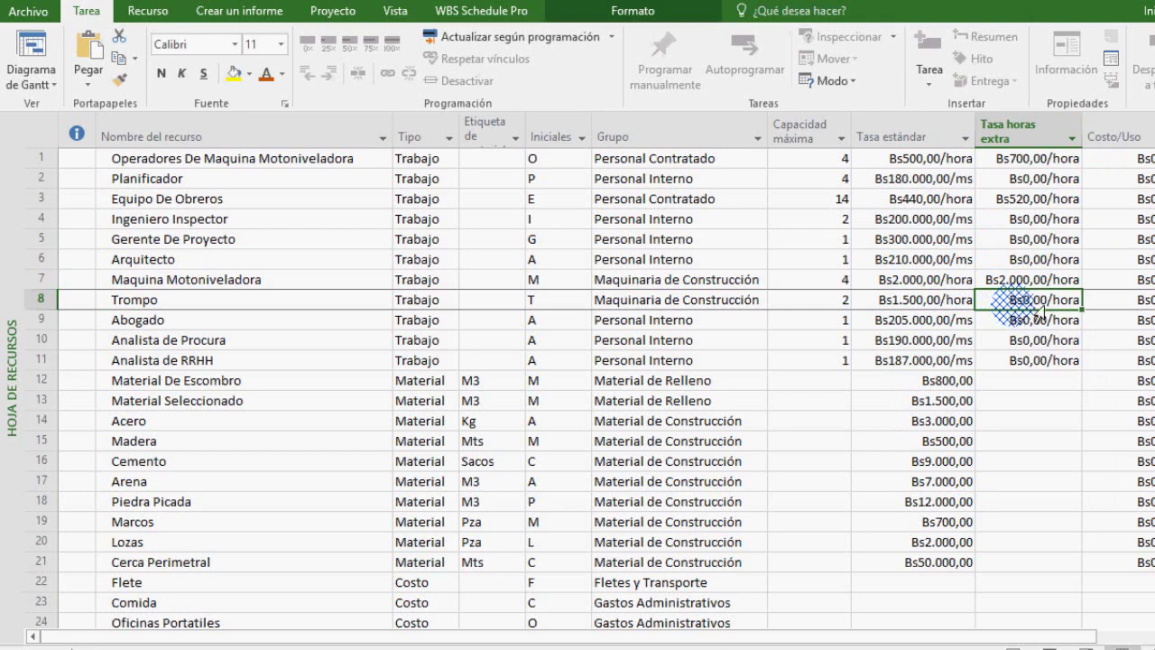
text(1500)
key(Return)
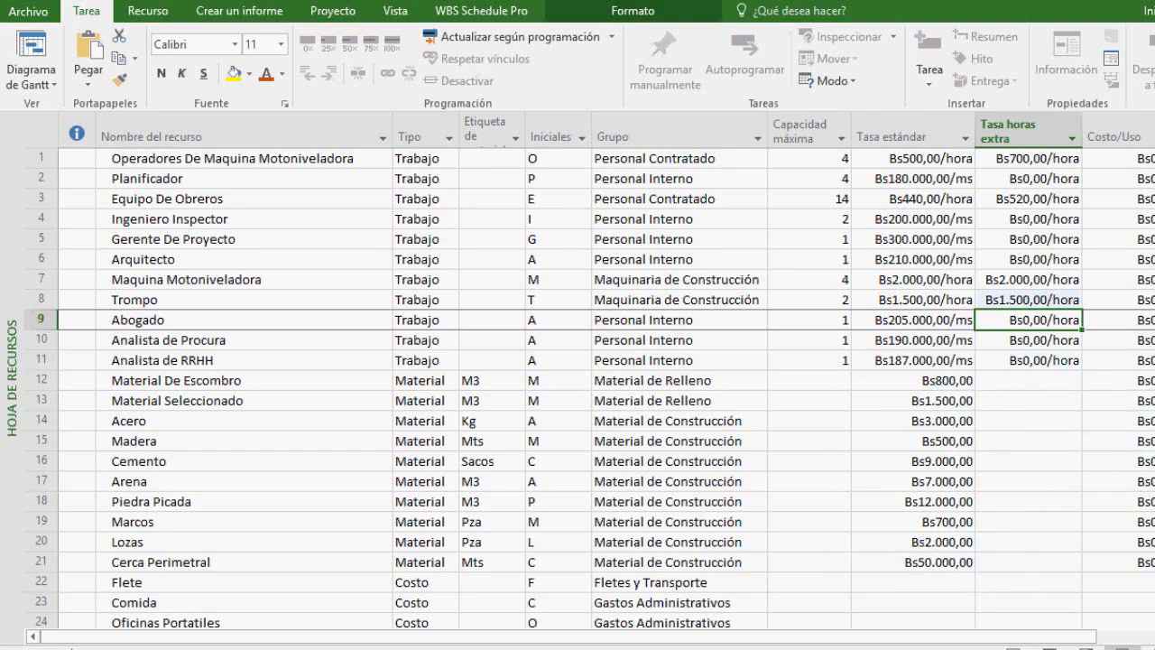
- Narrow the Nombre del recurso and Etiqueta de material columns so more of the resource sheet fits in view
scroll(938, 324, right, 5)
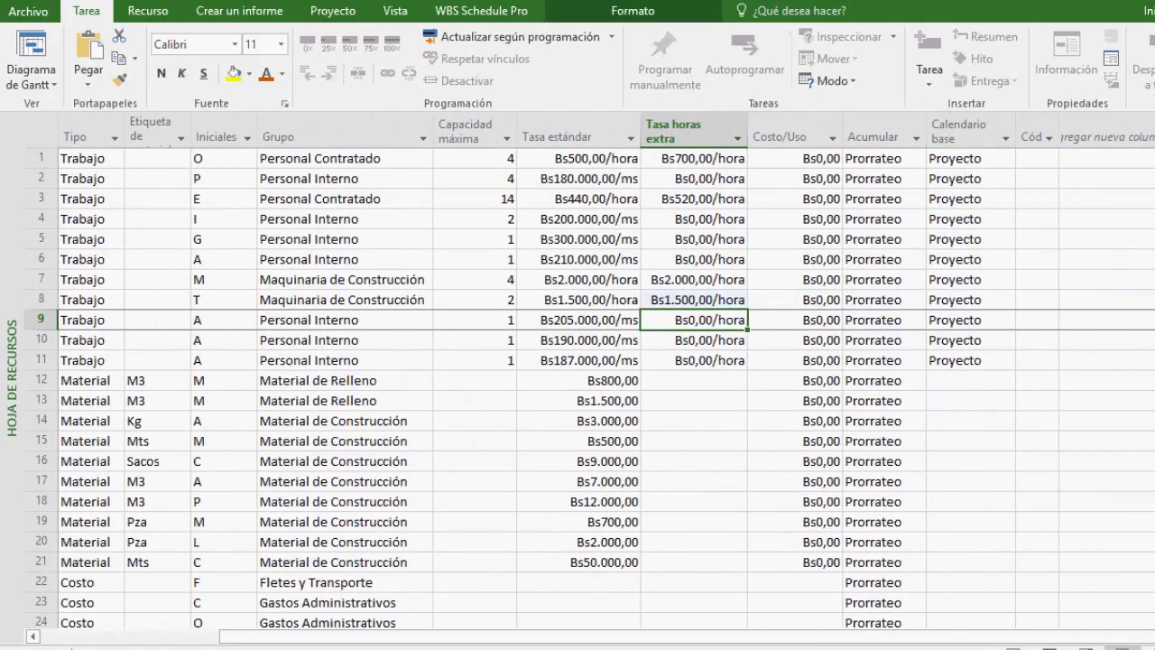
scroll(1125, 636, left, 5)
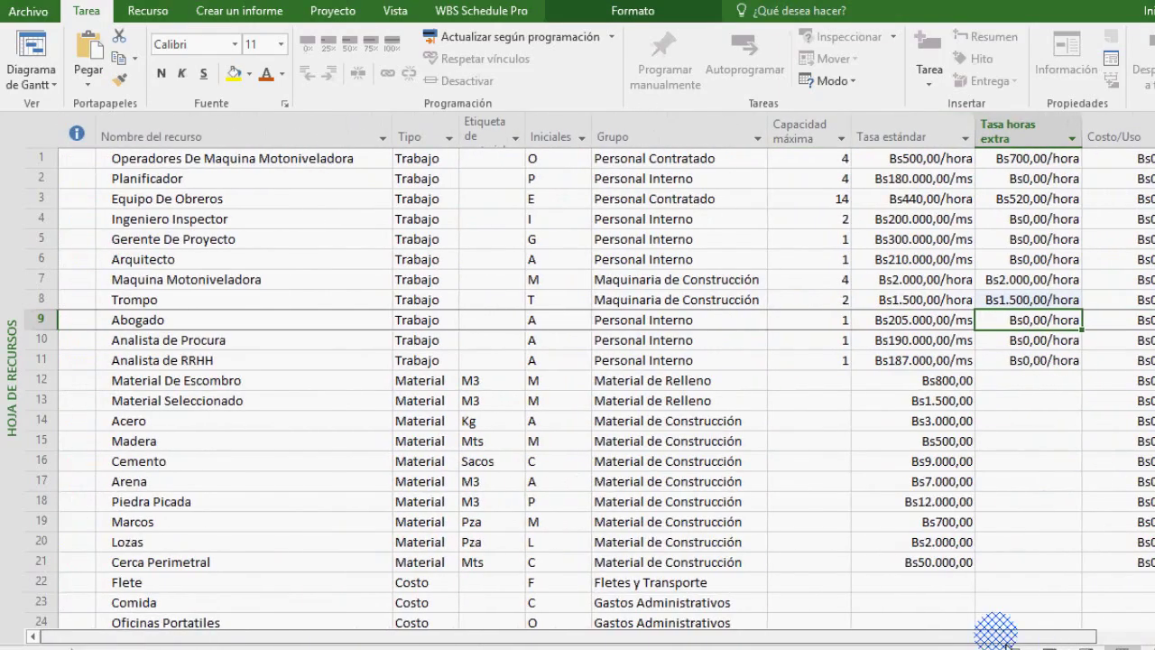
drag(399, 122, 364, 135)
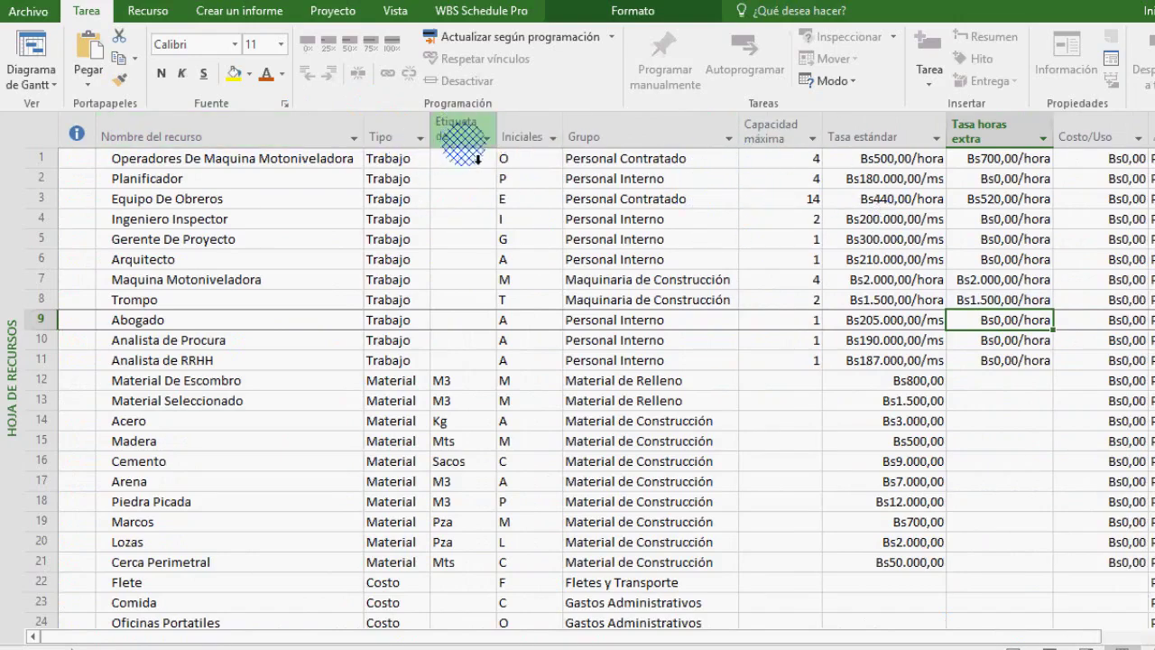
drag(495, 142, 464, 144)
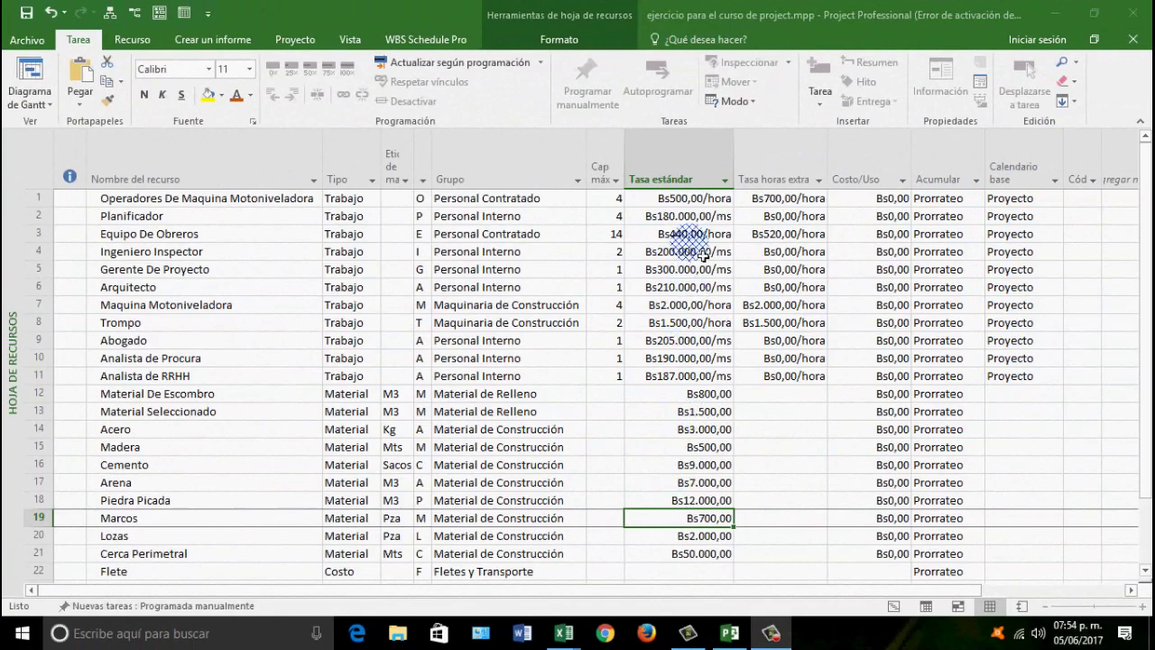
- Widen the Costo/Uso column slightly and set the cost per use to 30000 for Maquina Motoniveladora and 20000 for Trompo
scroll(690, 506, down, 3)
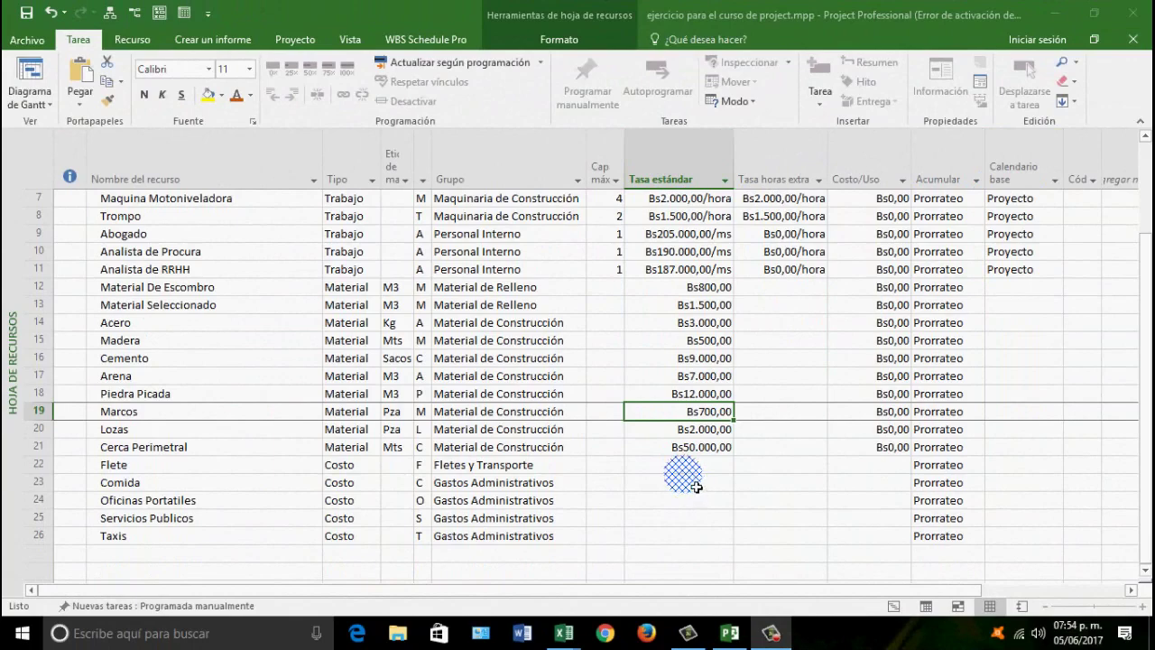
scroll(690, 487, up, 3)
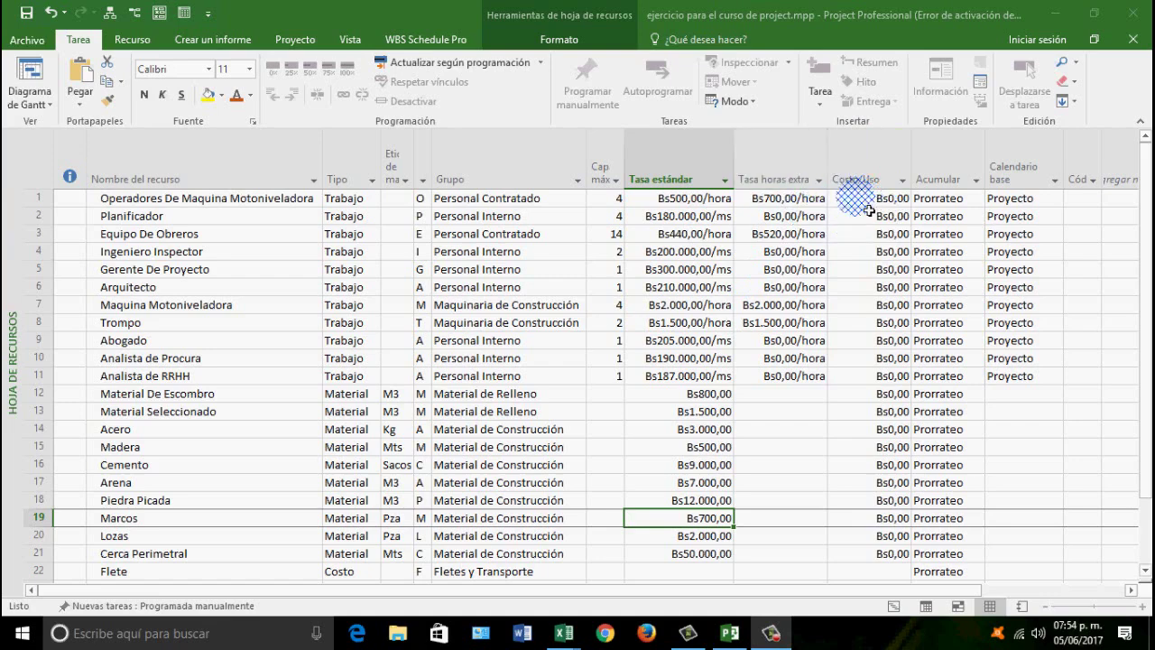
click(857, 199)
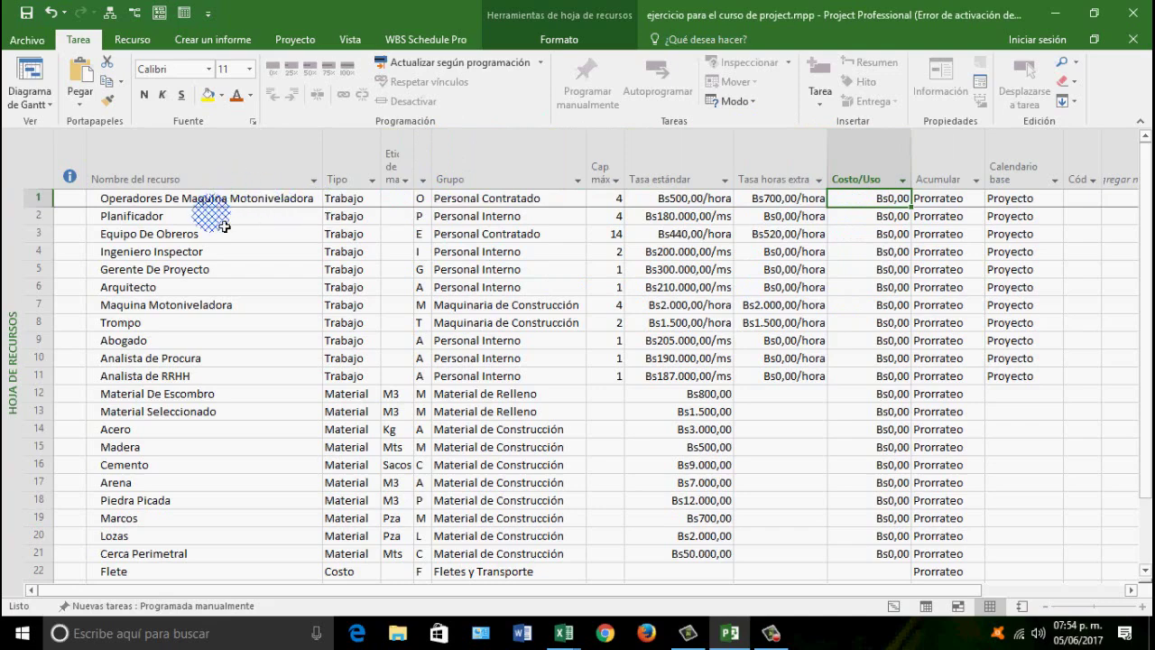
click(222, 311)
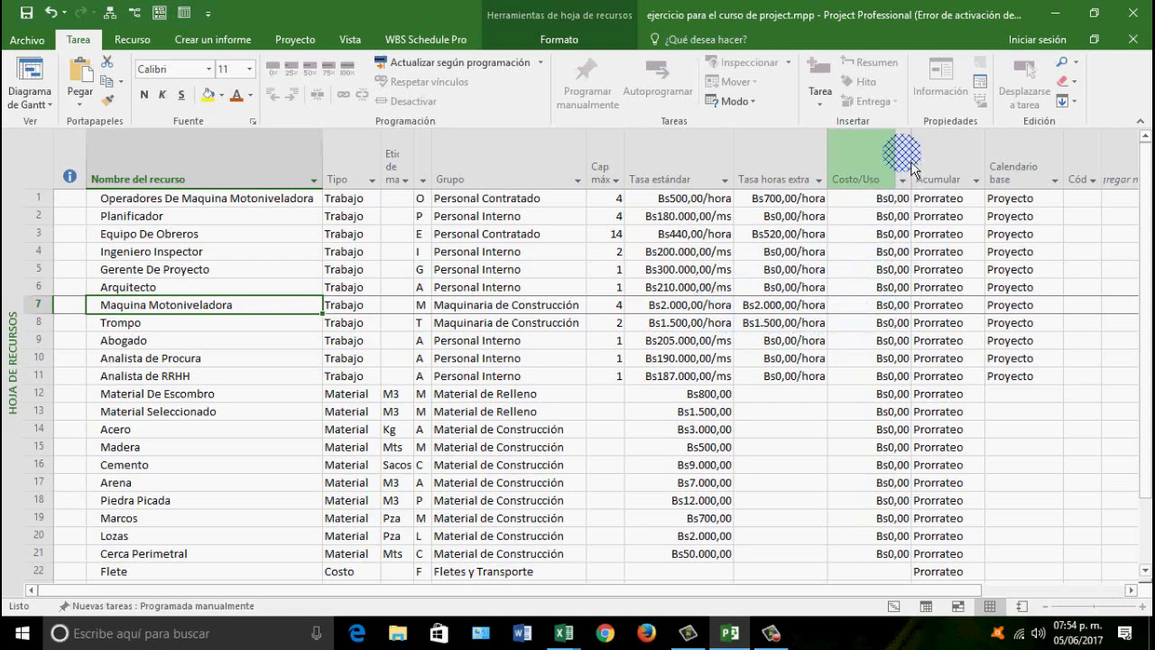
drag(918, 160, 929, 159)
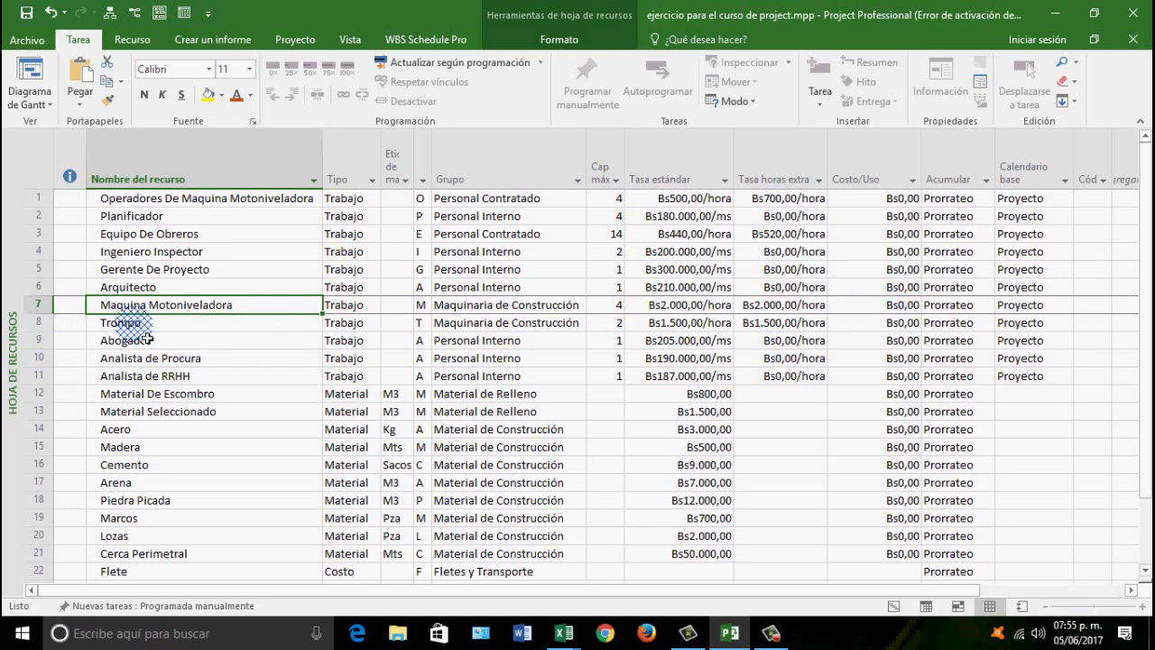
click(863, 309)
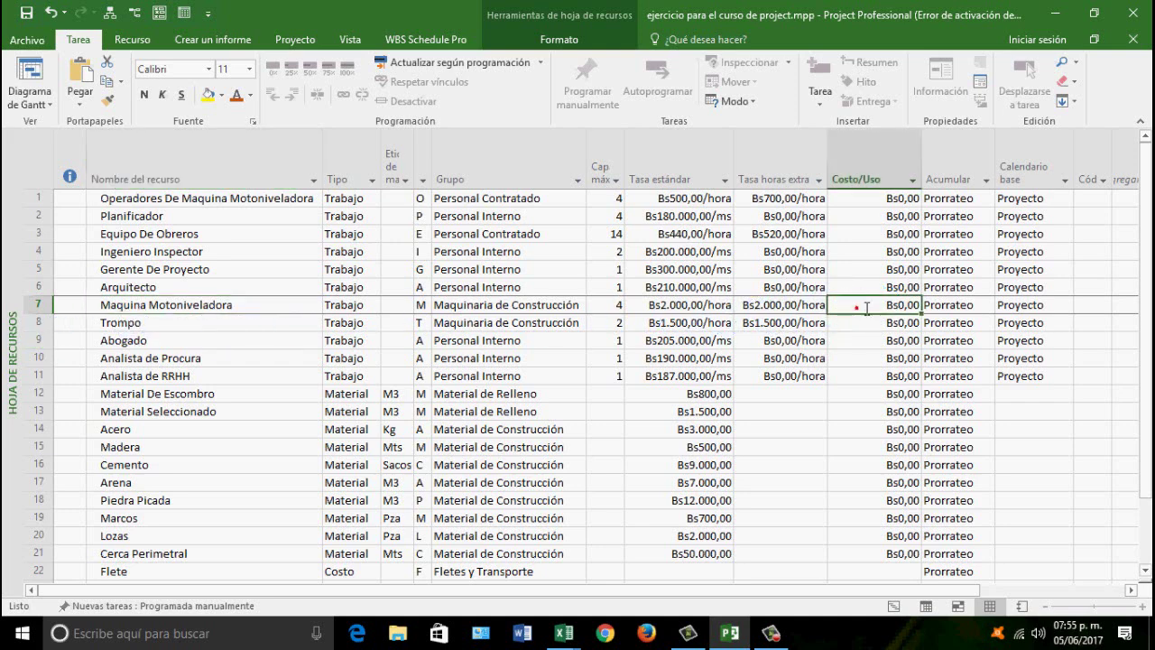
text(30000)
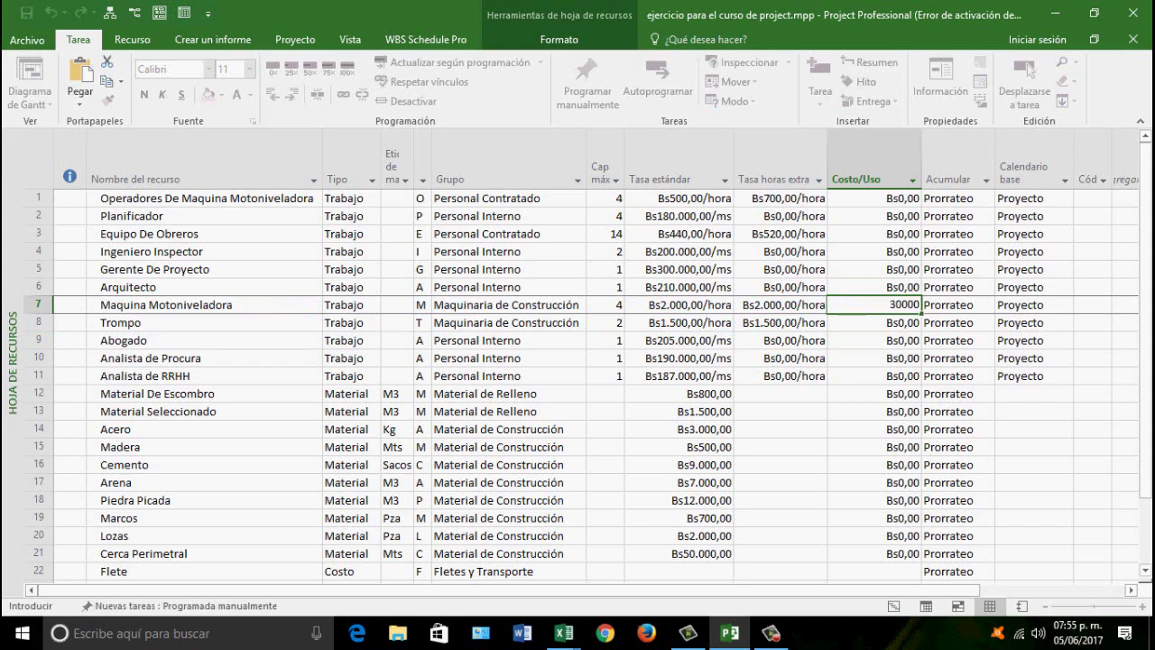
key(Return)
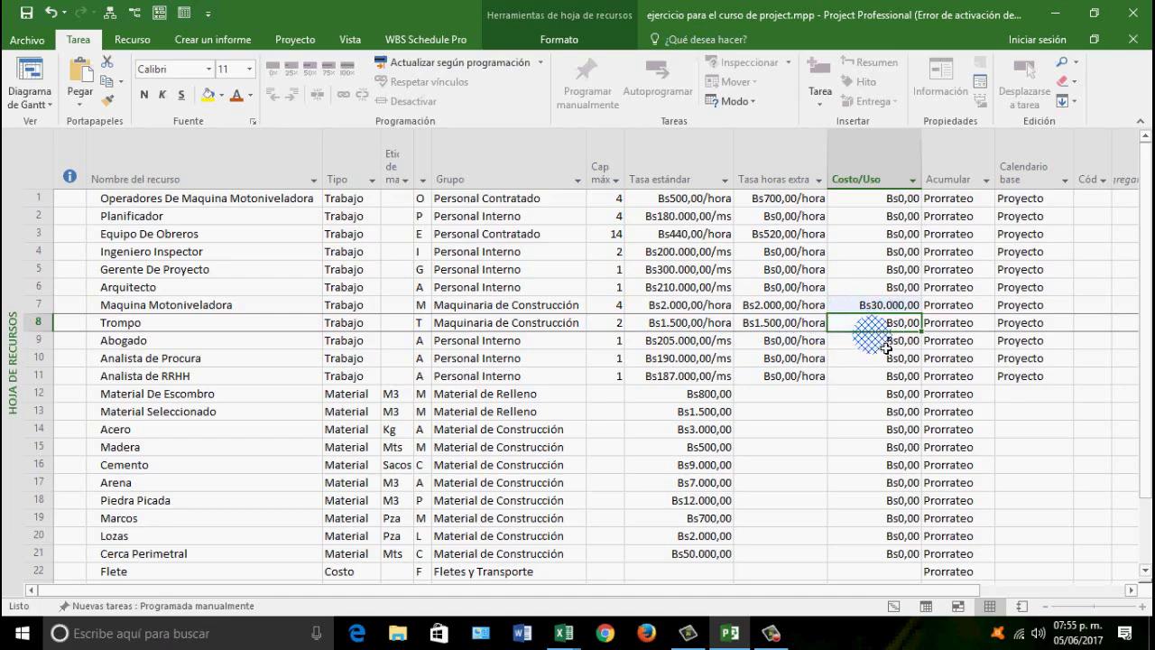
text(20000)
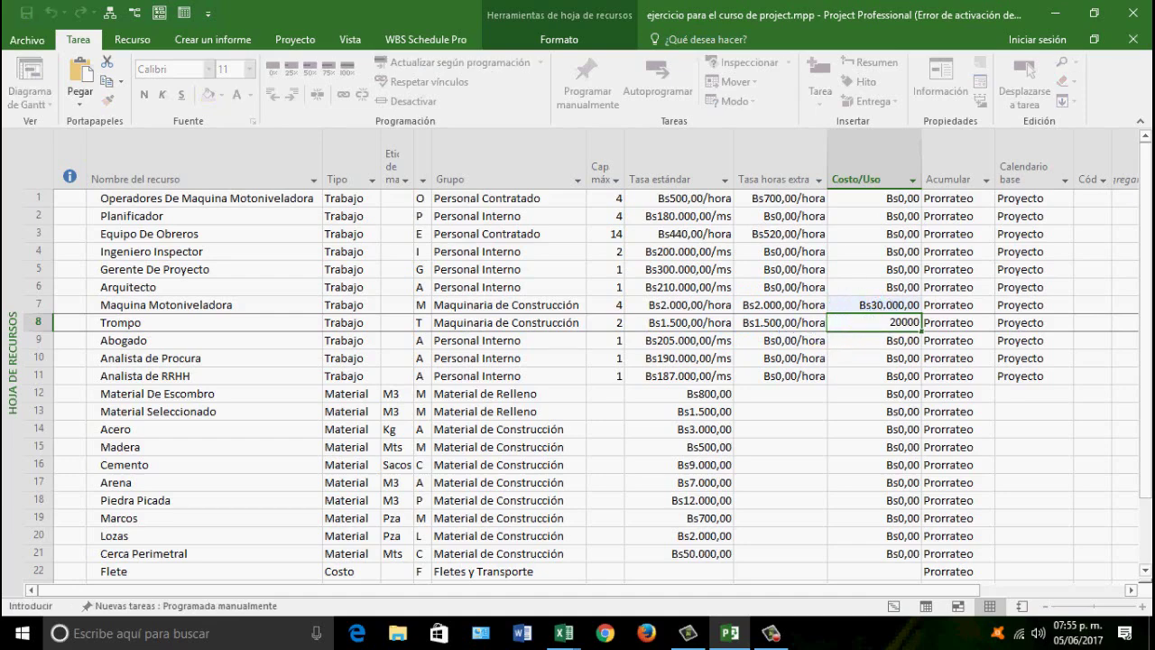
key(Return)
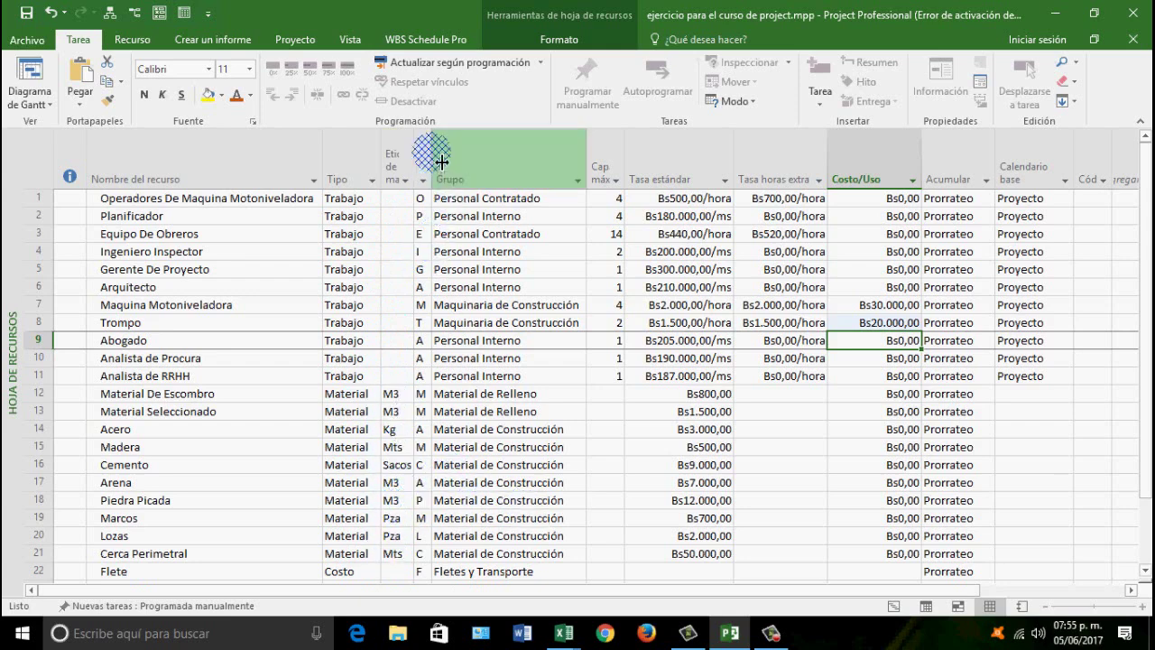
- Widen the Iniciales column slightly and review the material standard rates, overtime rates, and machinery cost per use and accrual
drag(441, 147, 451, 173)
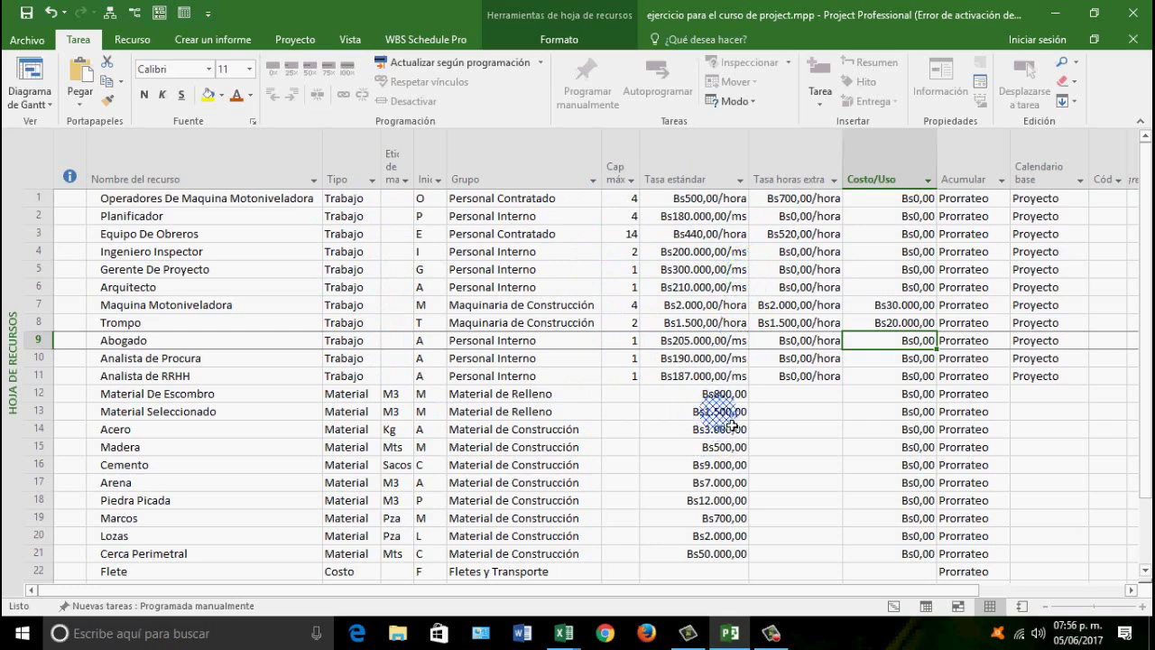
drag(717, 395, 691, 553)
click(815, 199)
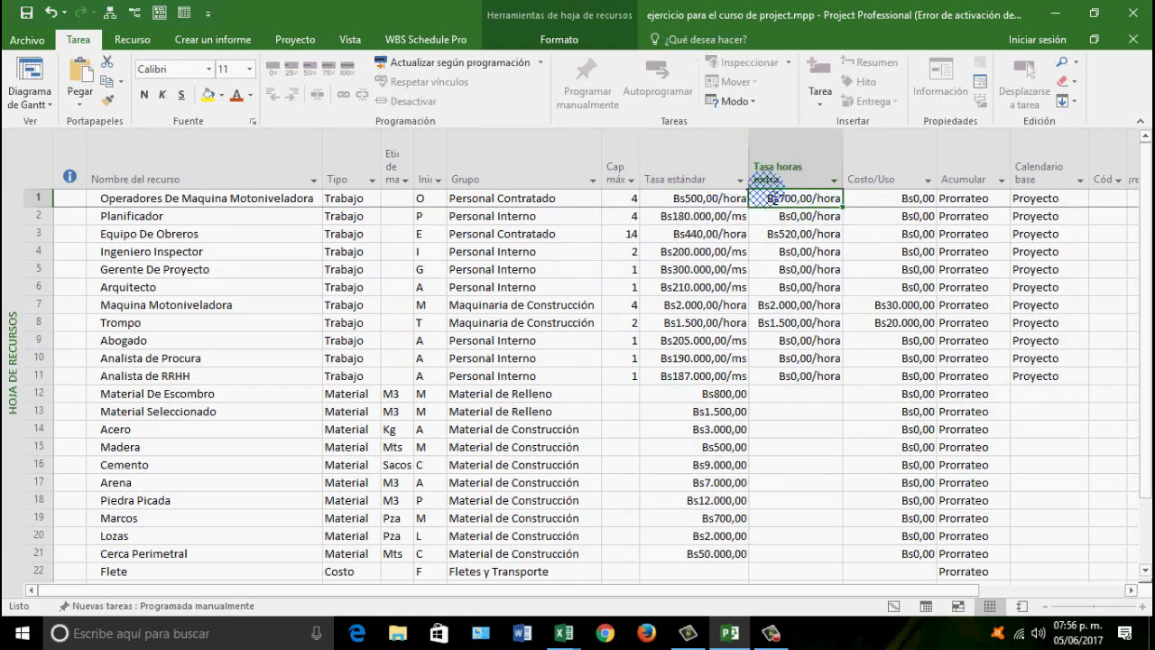
drag(888, 305, 887, 334)
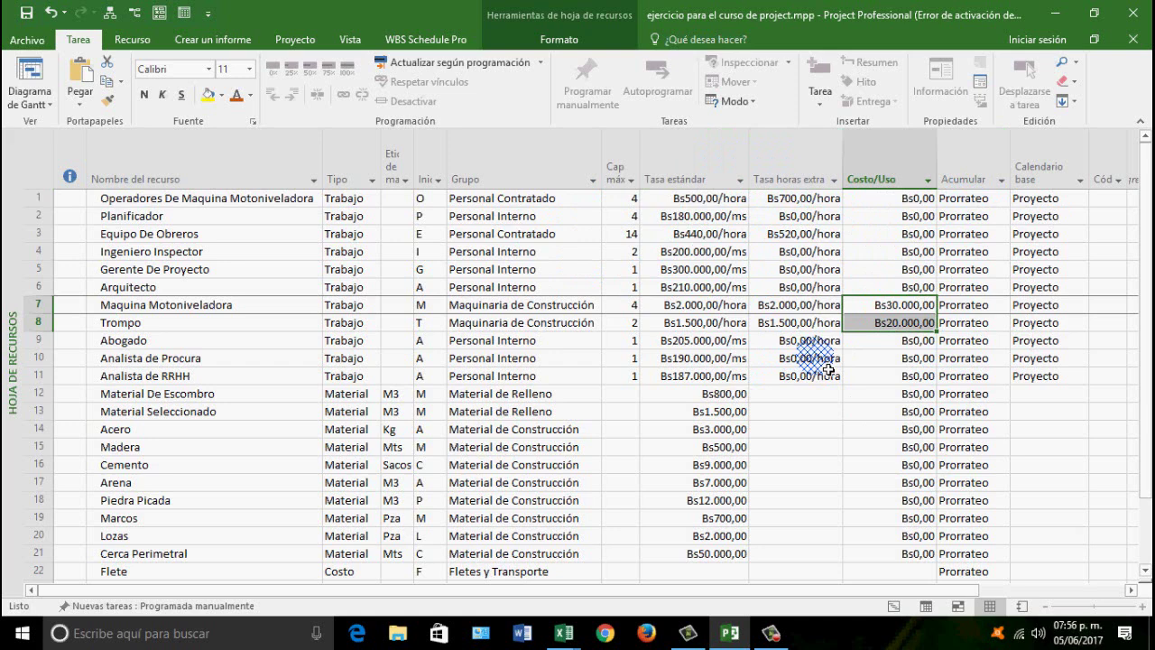
click(982, 307)
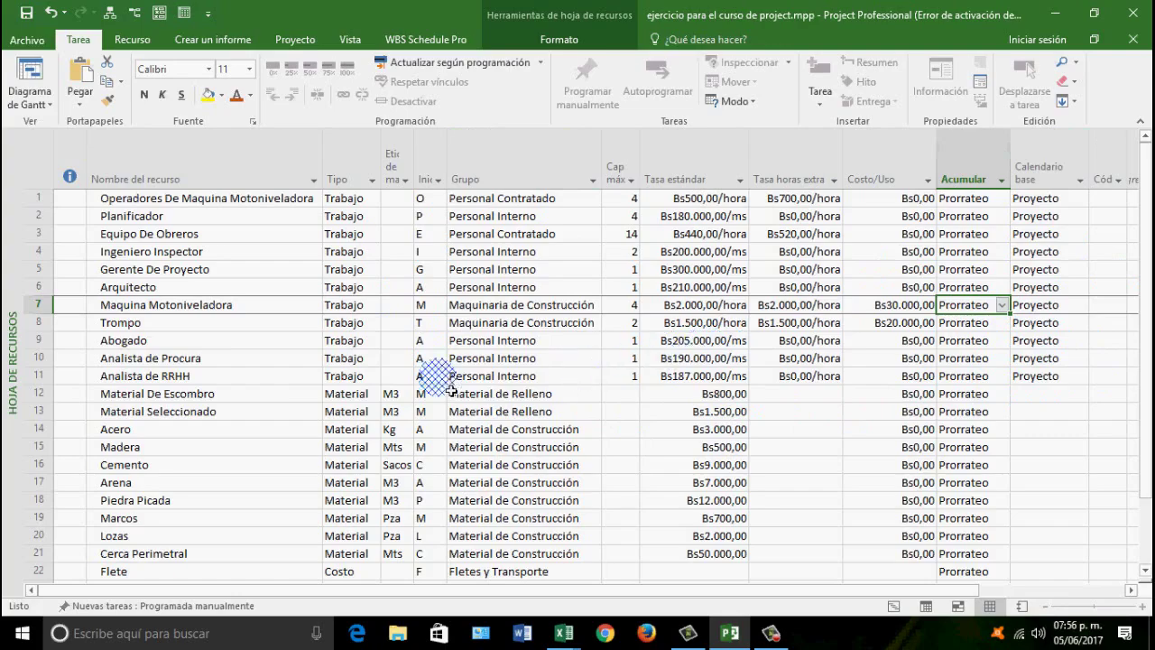
click(305, 43)
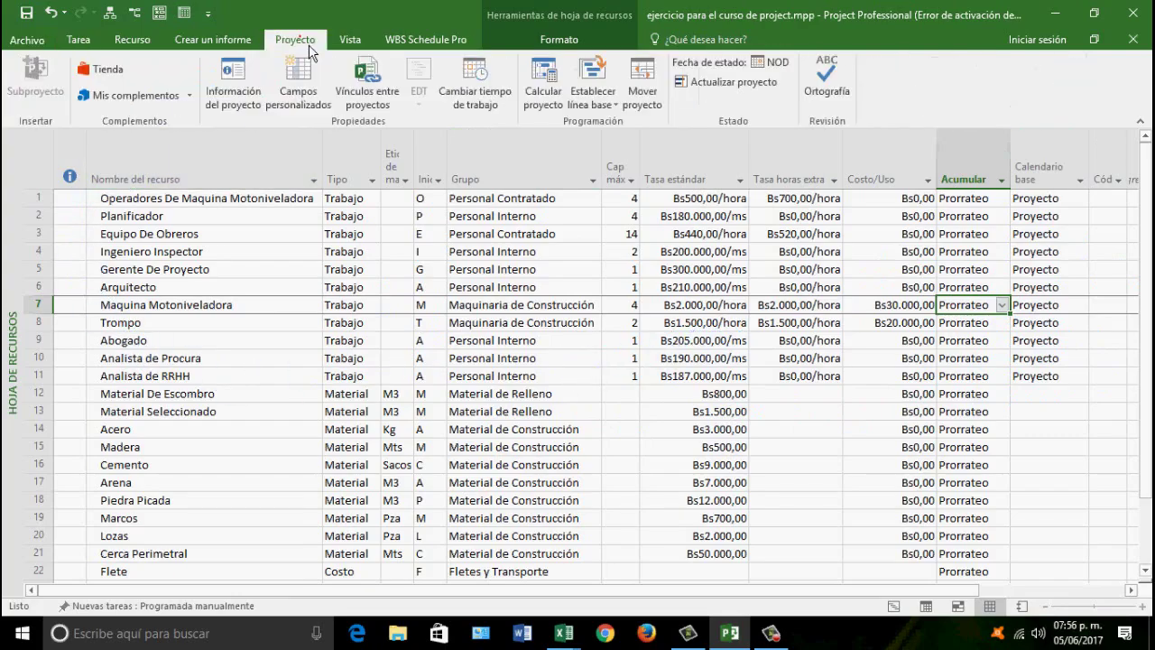
click(480, 97)
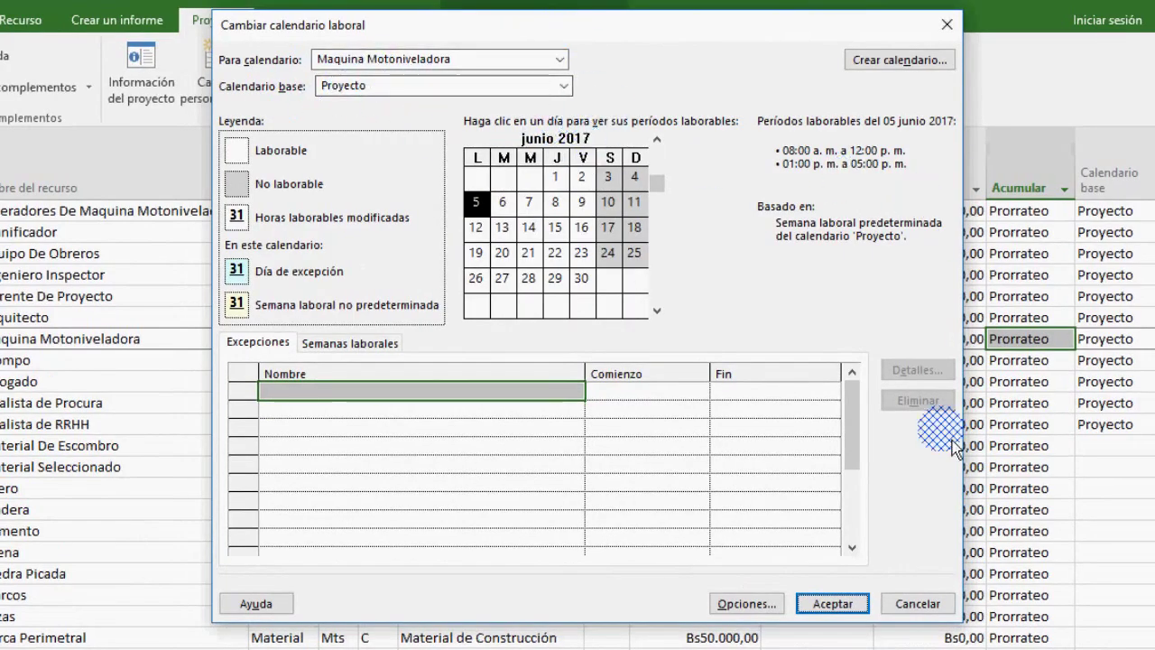
click(902, 612)
click(802, 383)
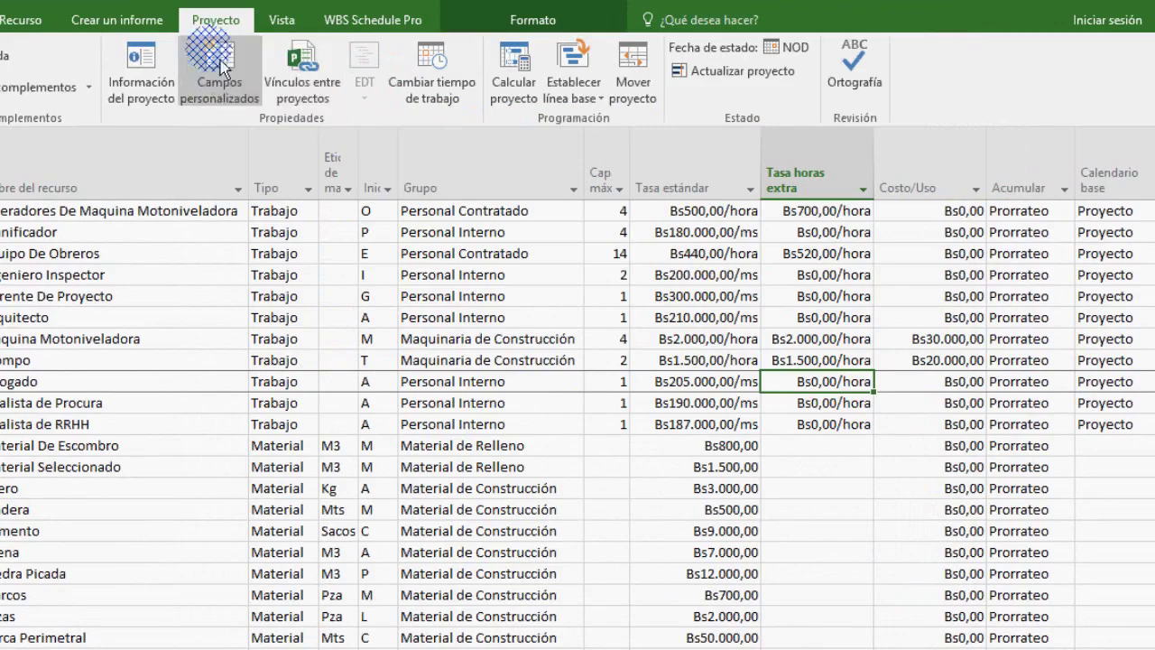
- Create a new base calendar named Obreros as a copy of the Proyecto calendar
click(471, 91)
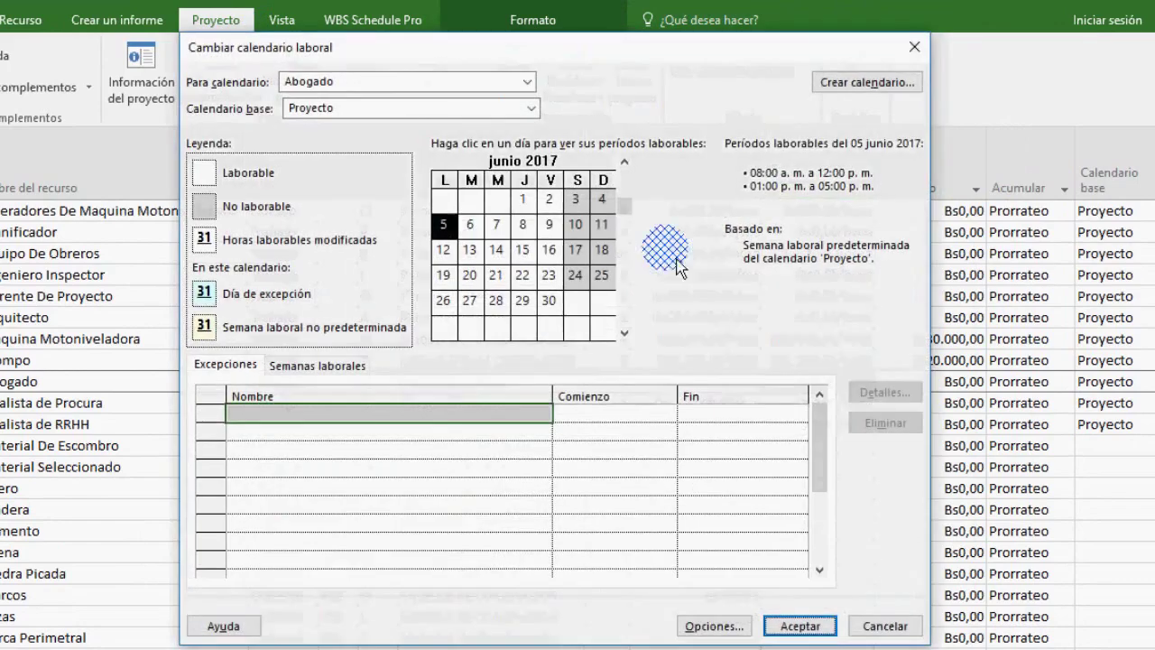
click(841, 90)
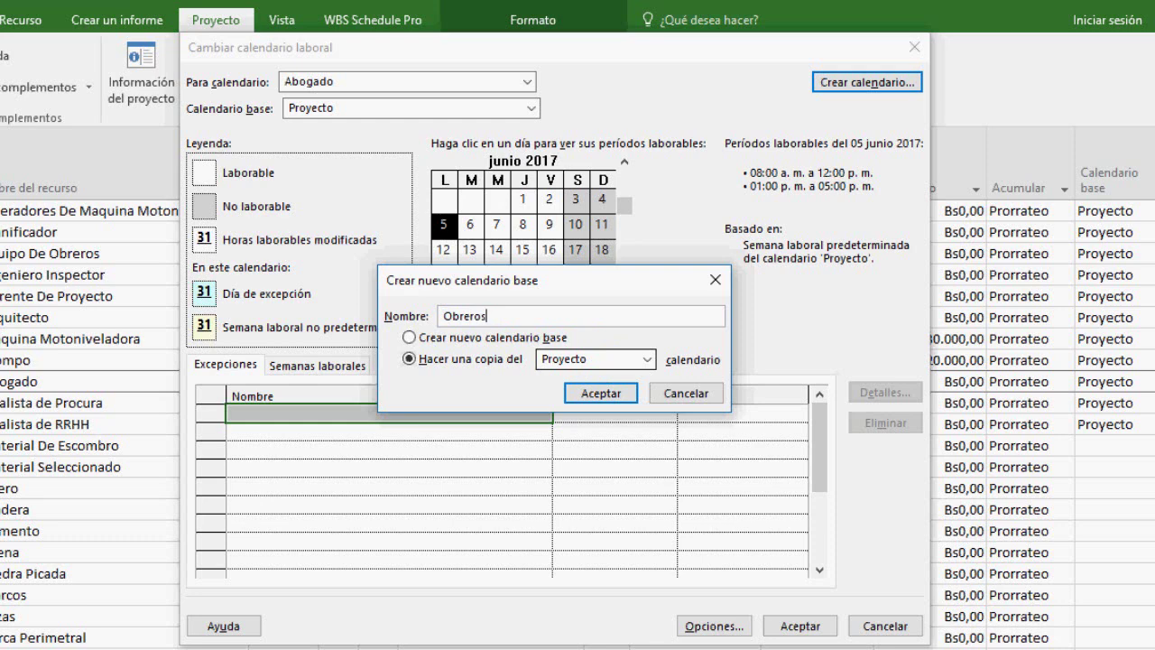
click(602, 393)
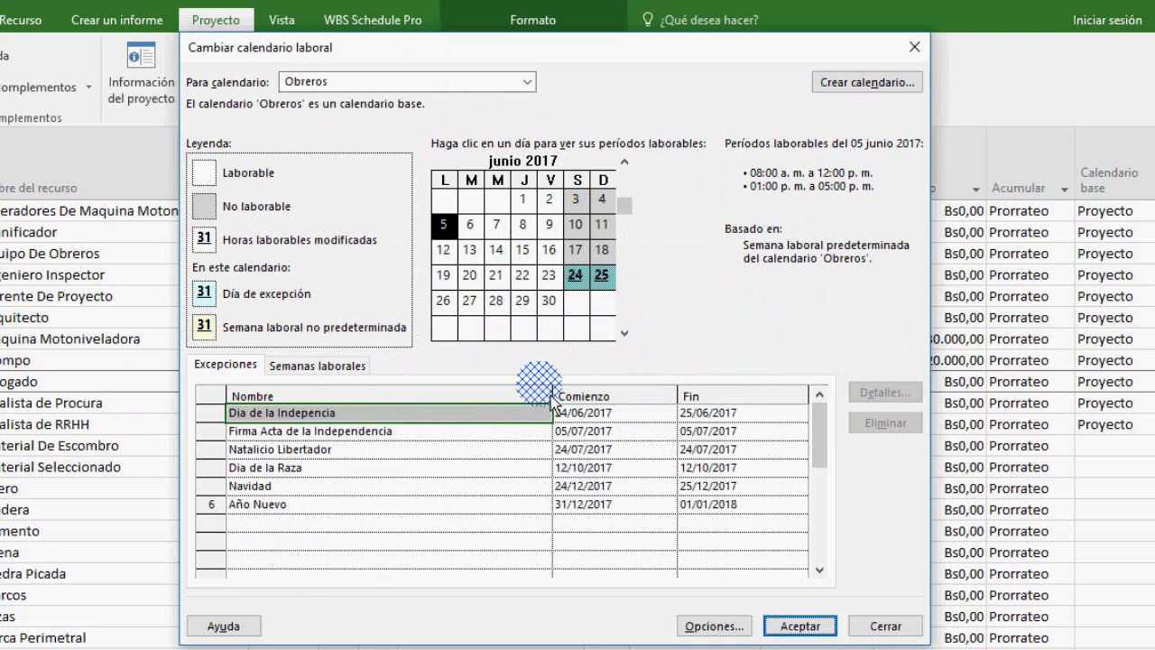
- In the Obreros calendar's default work week, set the first working period for Lunes to Jueves to 07:00 a.m.–11:00 a.m
click(322, 365)
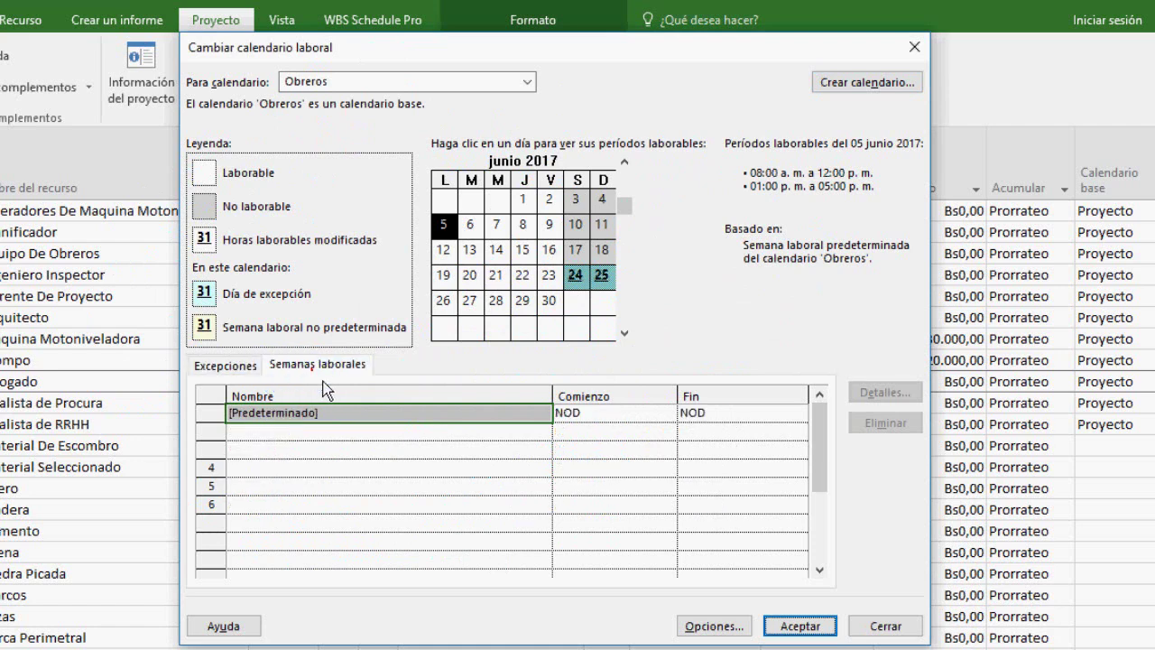
click(884, 391)
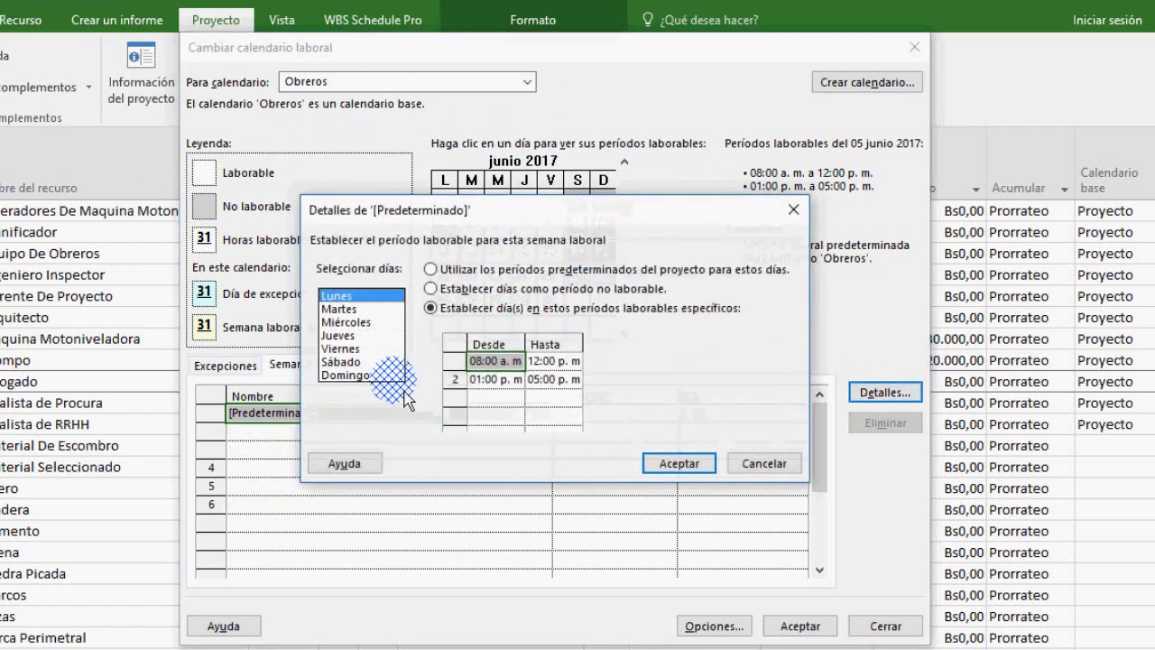
drag(366, 316, 372, 336)
click(478, 361)
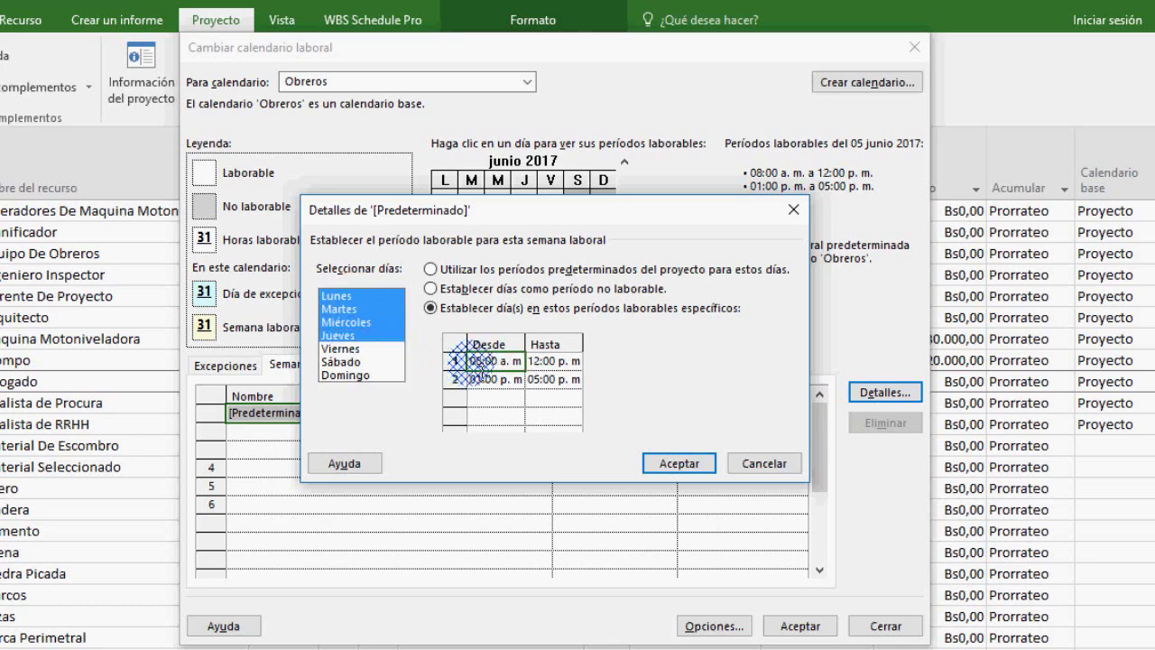
text(7)
click(559, 362)
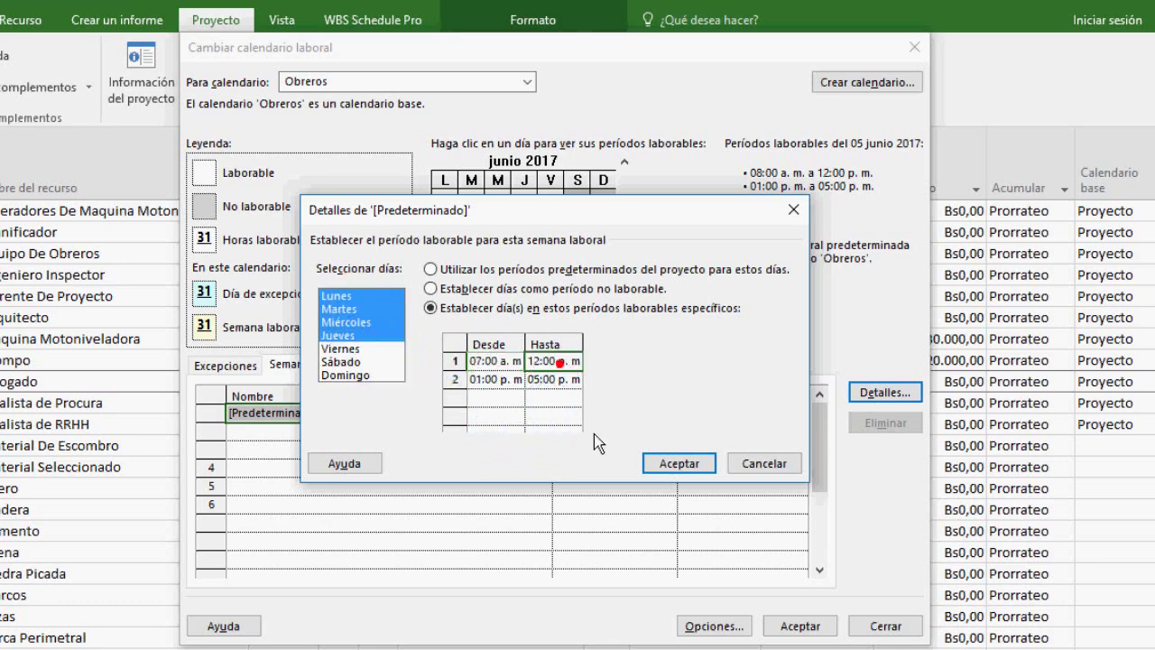
text(1)
- Set the second working period for Lunes to Jueves to 12:00 p.m.–04:00 p.m
click(478, 379)
text(12)
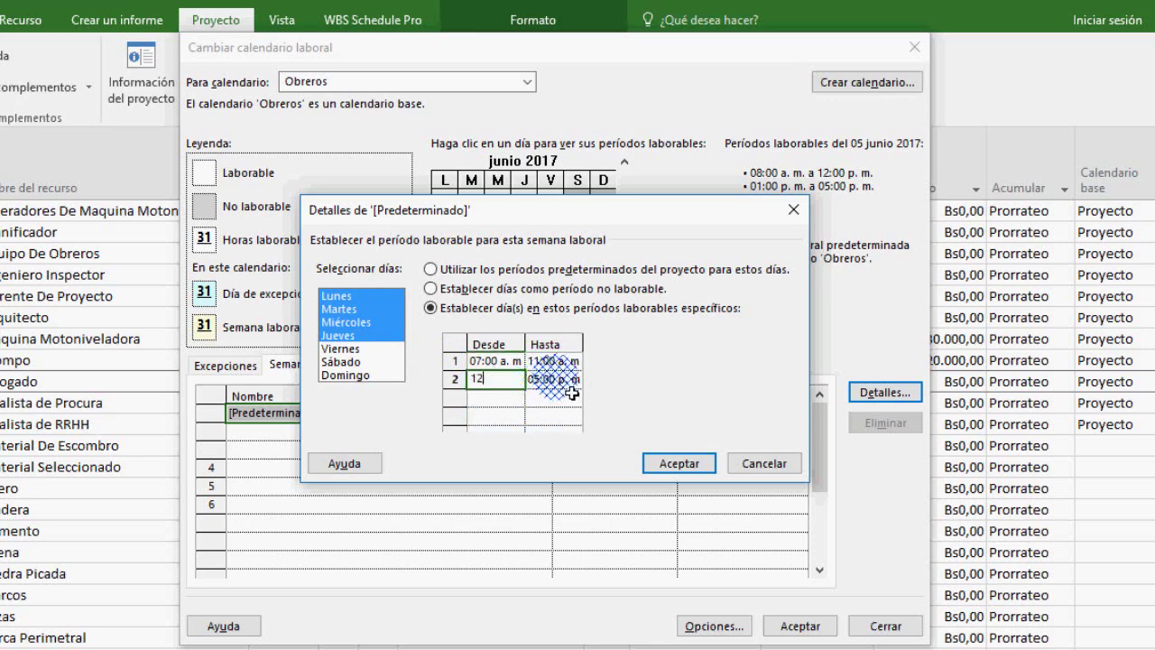
click(554, 379)
text(4)
click(490, 379)
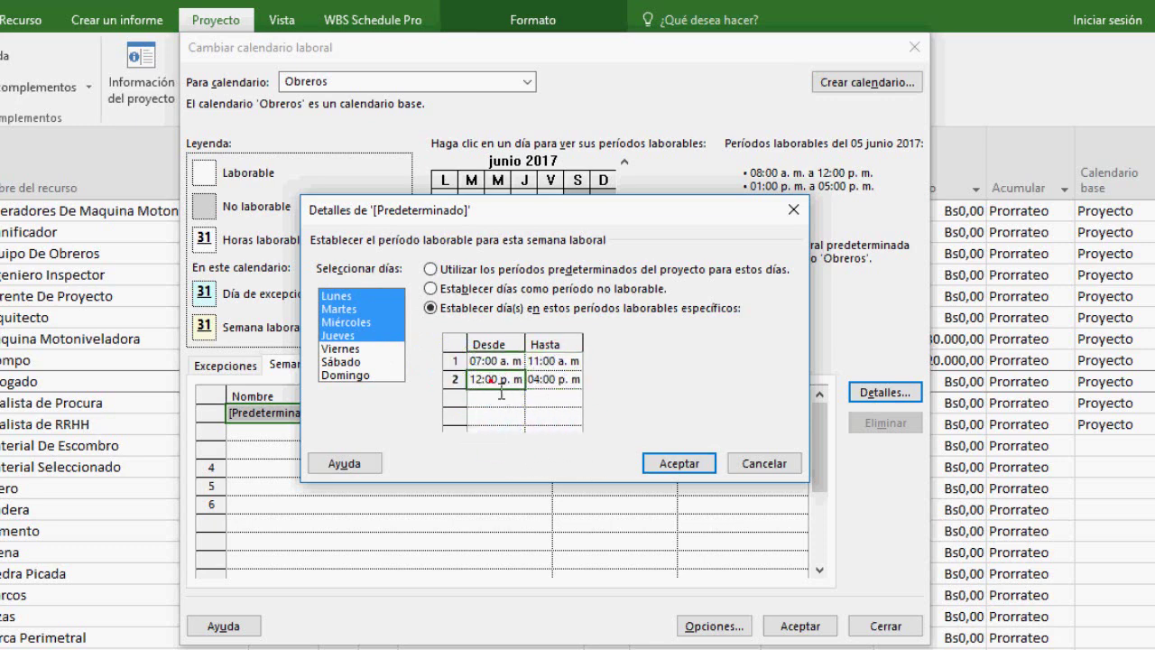
click(490, 379)
- For Viernes, remove the afternoon working period and set the morning period to 07:00 a.m.–11:00 a.m
click(365, 348)
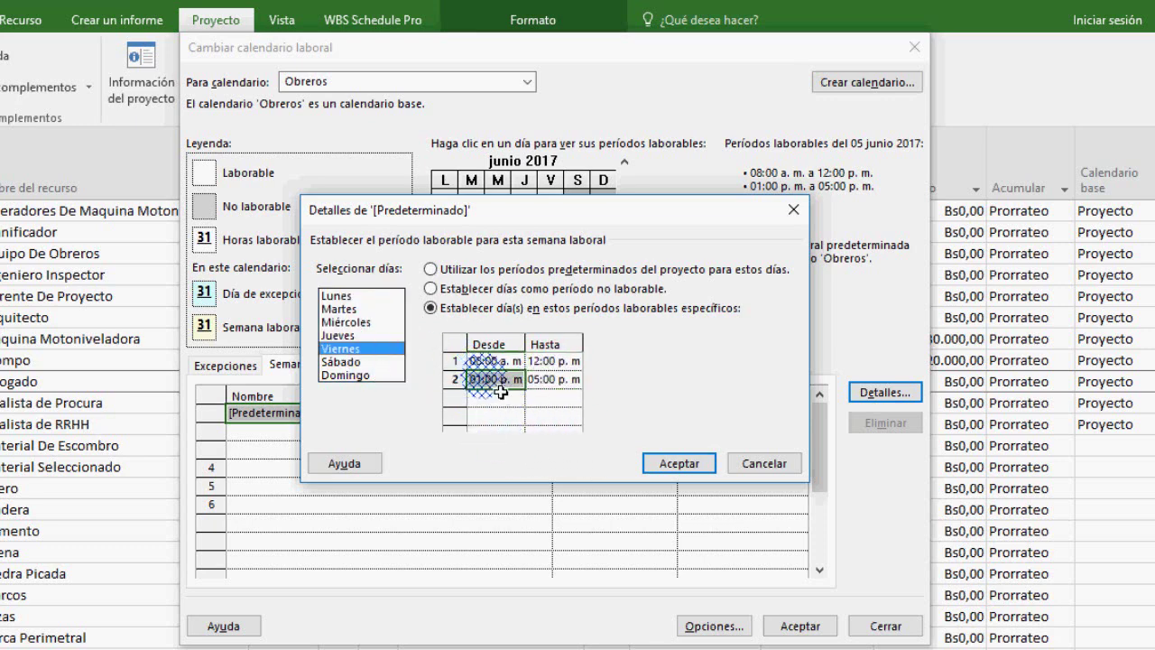
drag(485, 377, 568, 399)
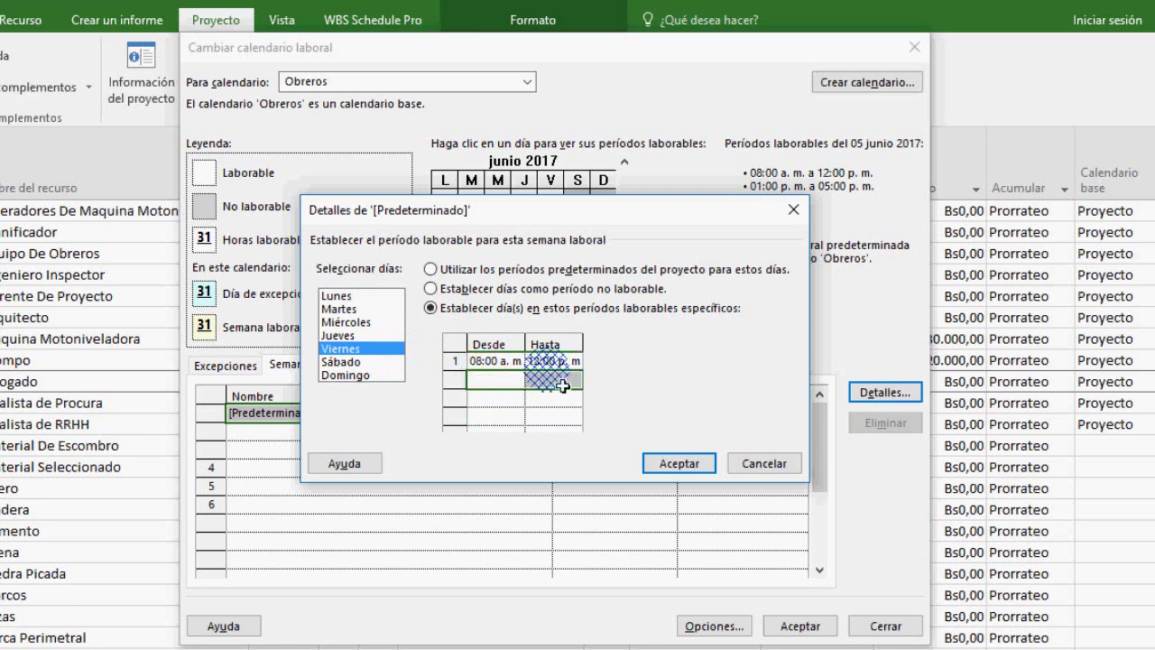
click(496, 360)
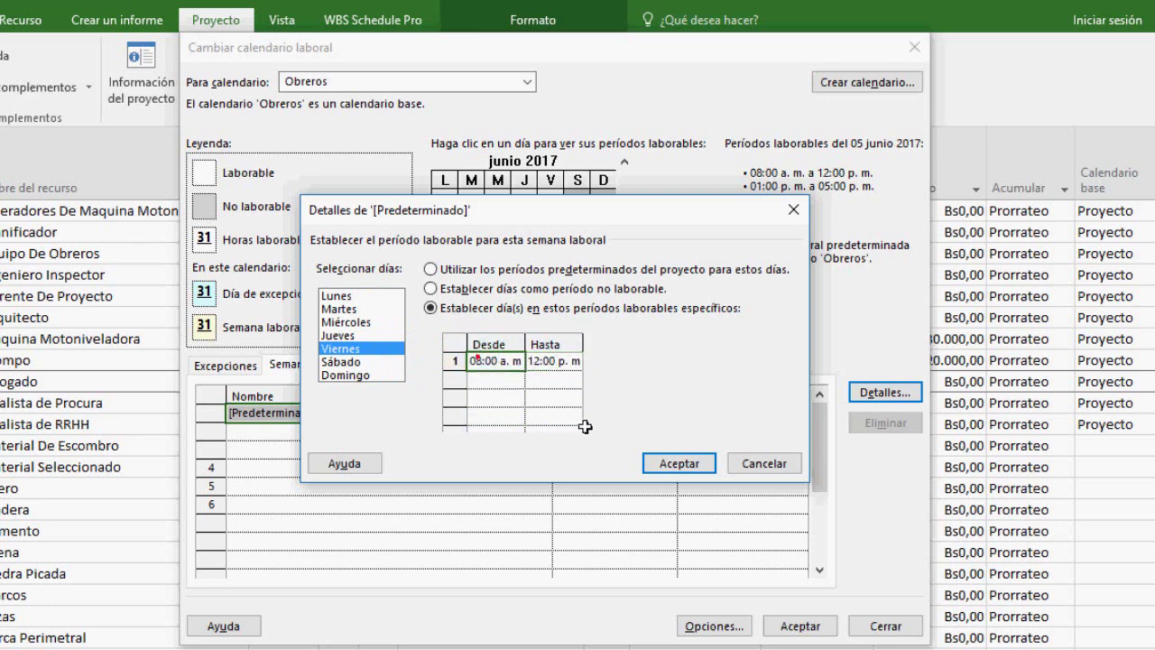
text(7)
click(570, 361)
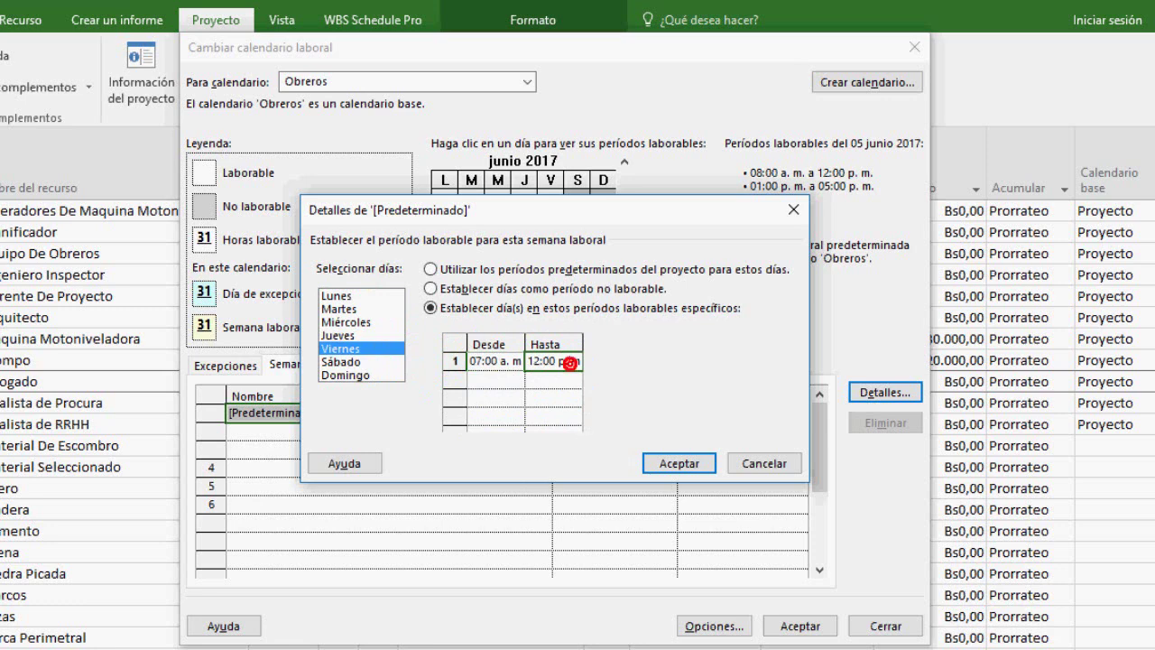
text(11)
click(545, 401)
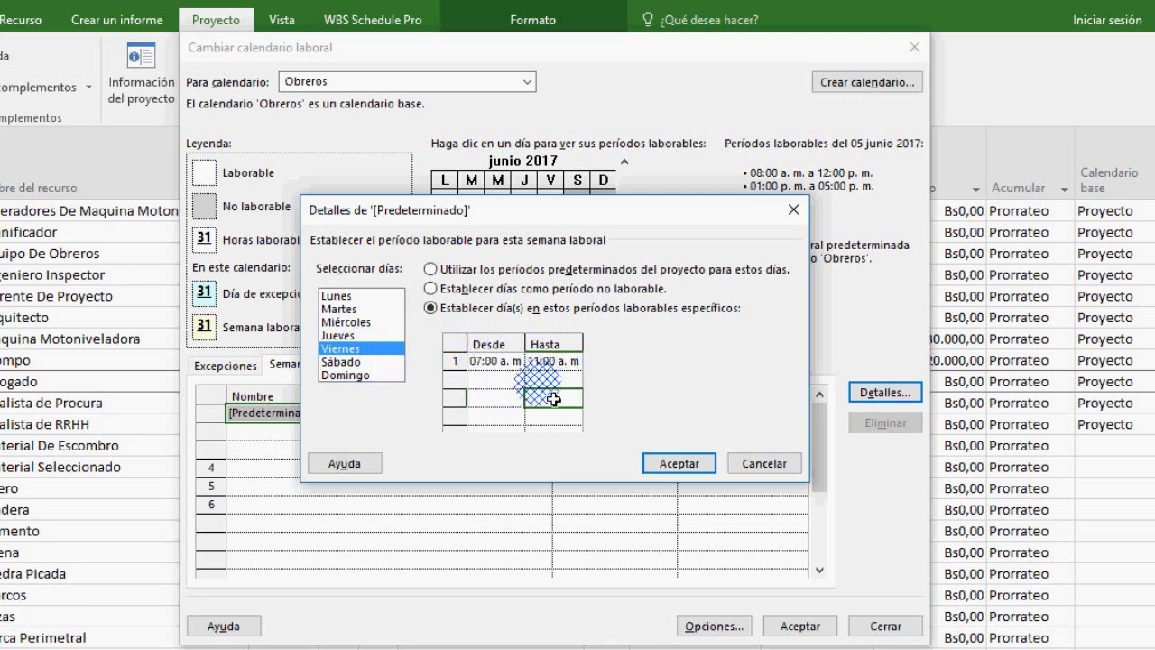
- Check the working periods set for Lunes to Jueves and for Viernes, and save the Obreros calendar
click(336, 295)
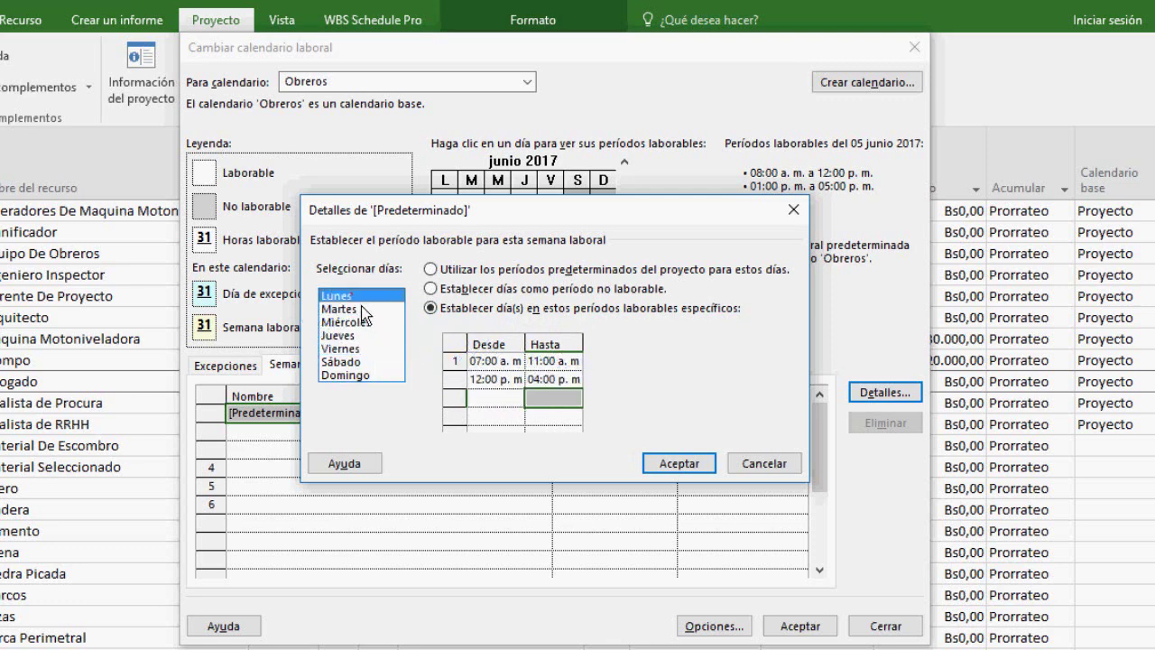
drag(351, 295, 357, 334)
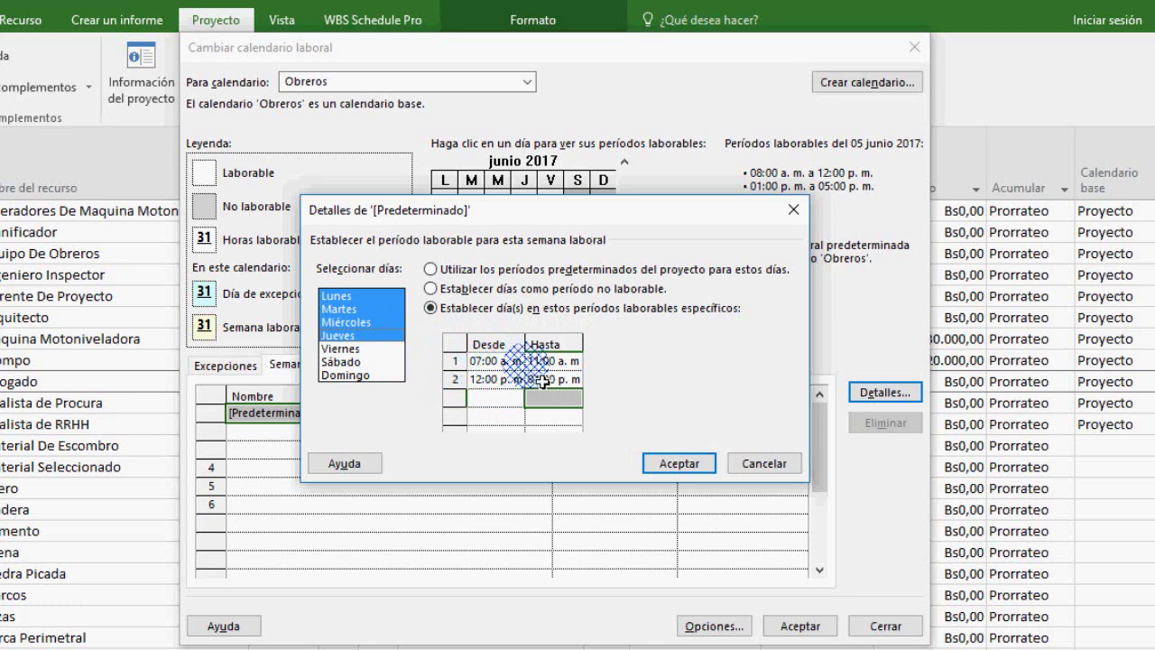
click(366, 350)
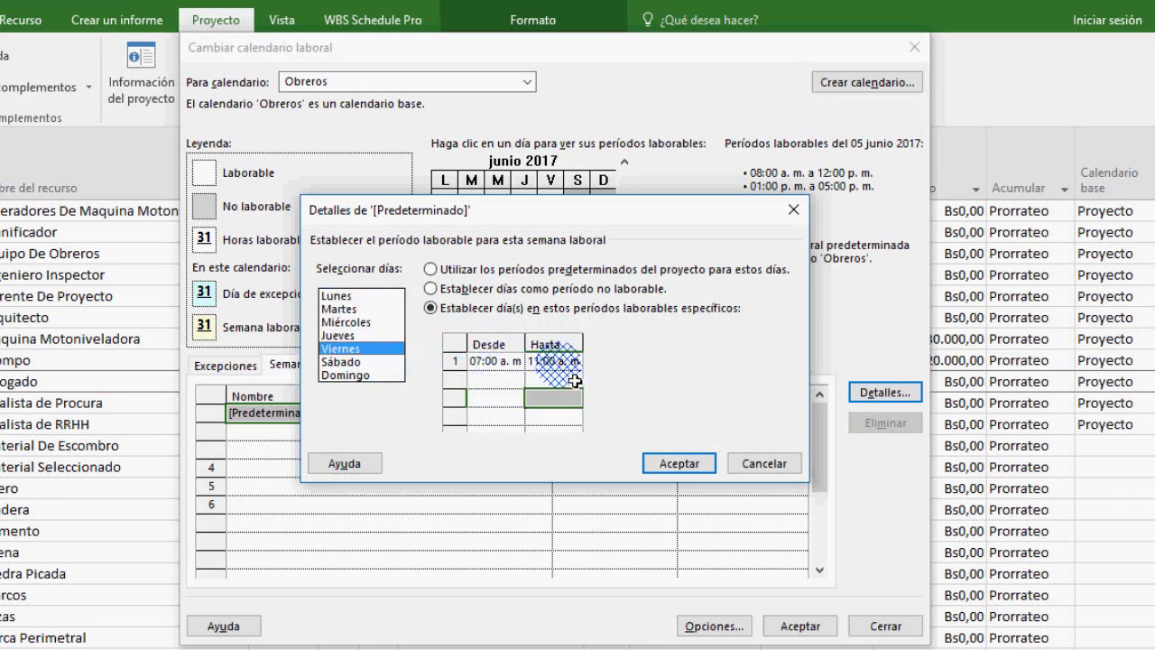
click(675, 461)
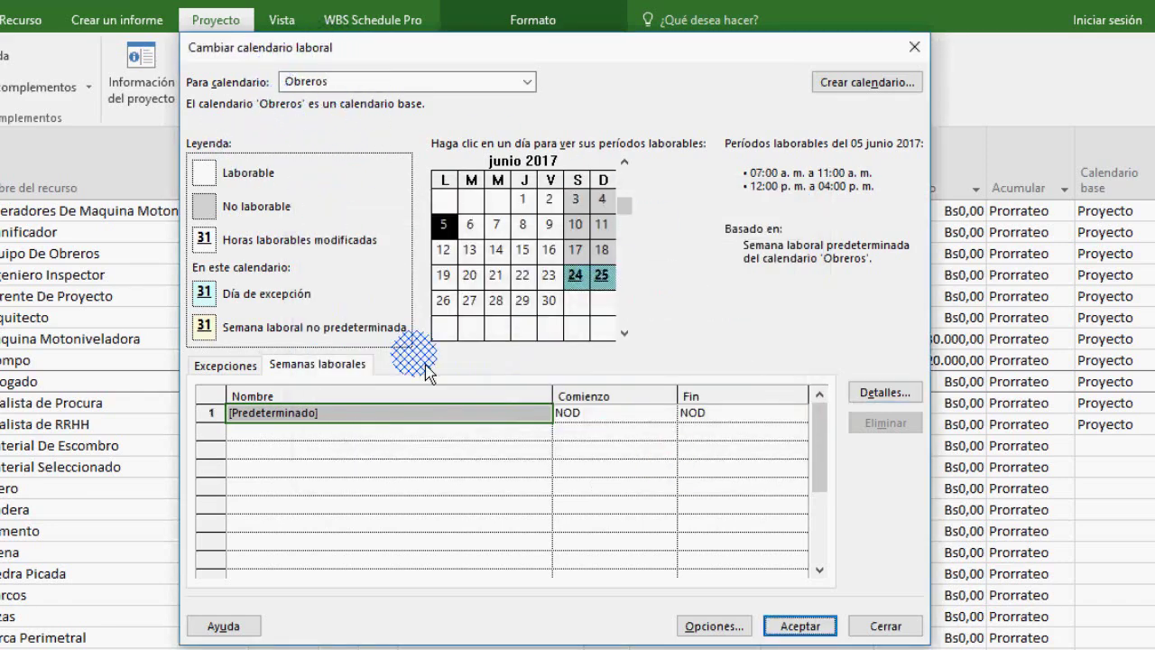
click(793, 625)
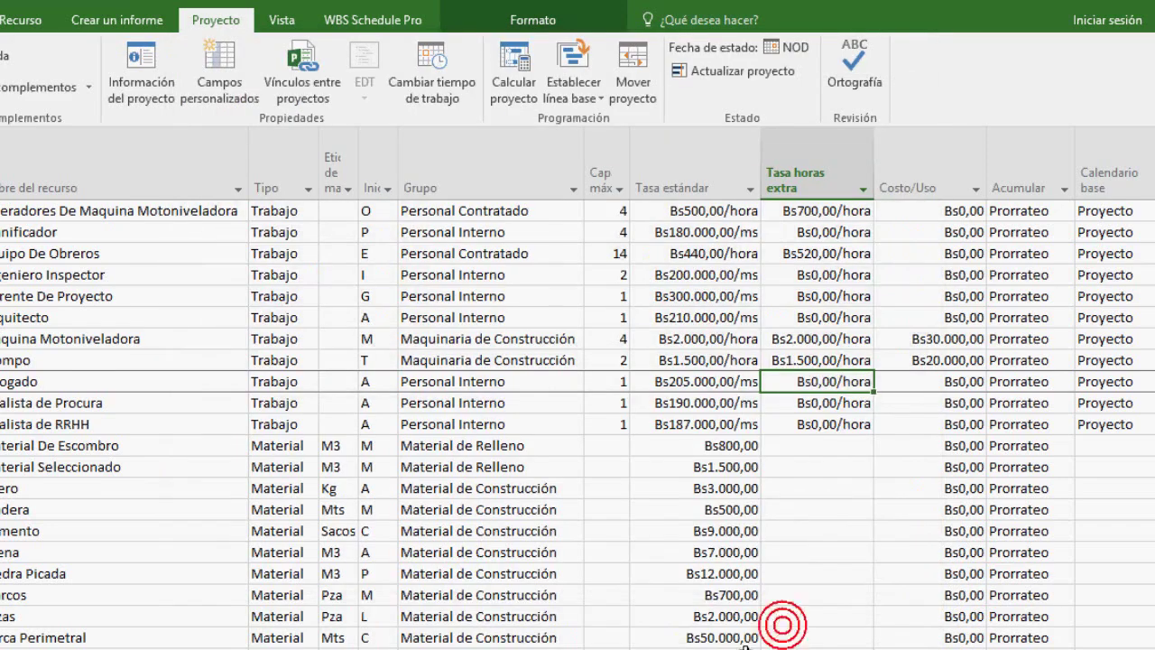
- Create another base calendar named Administritvo as a copy of the Proyecto calendar
click(435, 94)
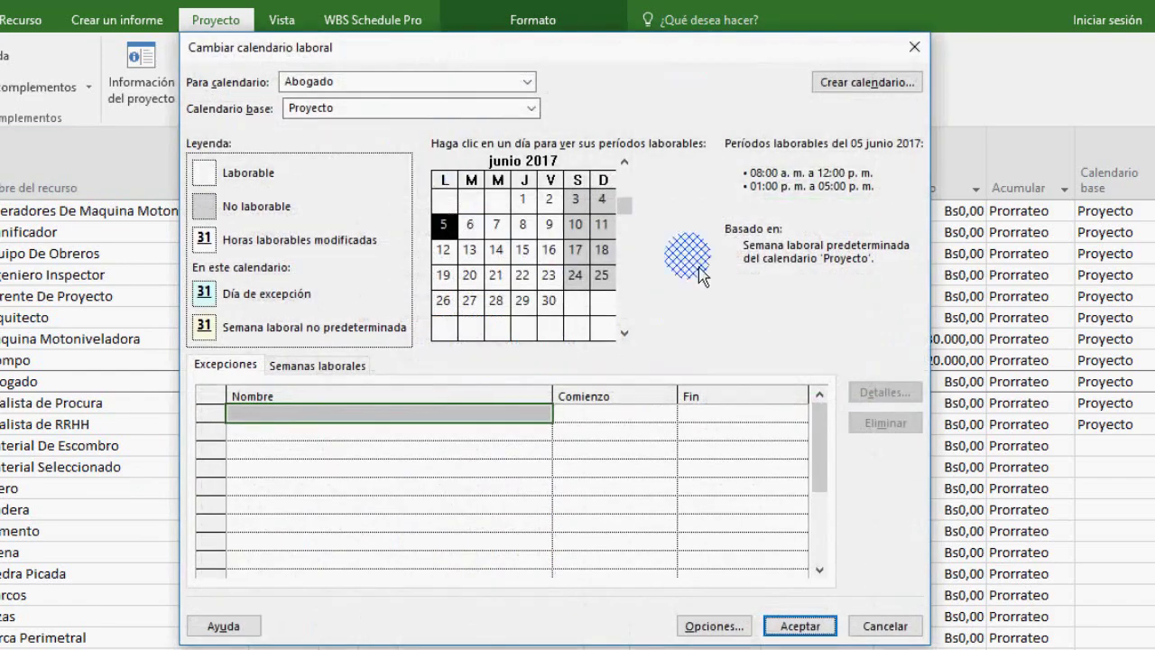
click(857, 82)
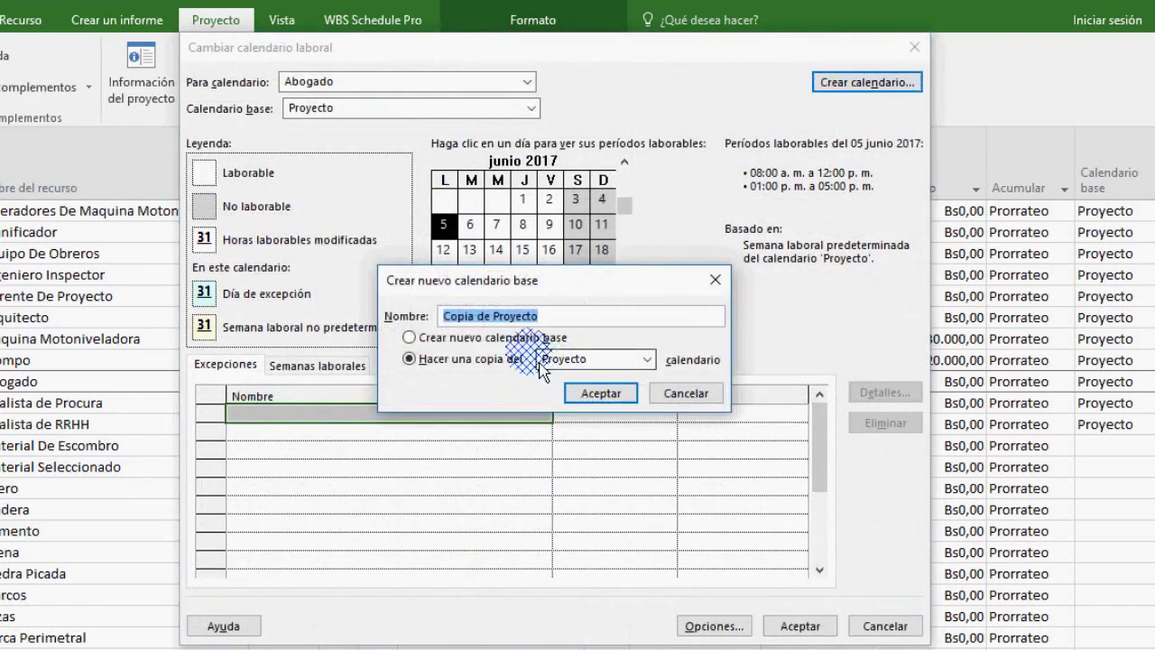
text(Administrtvo)
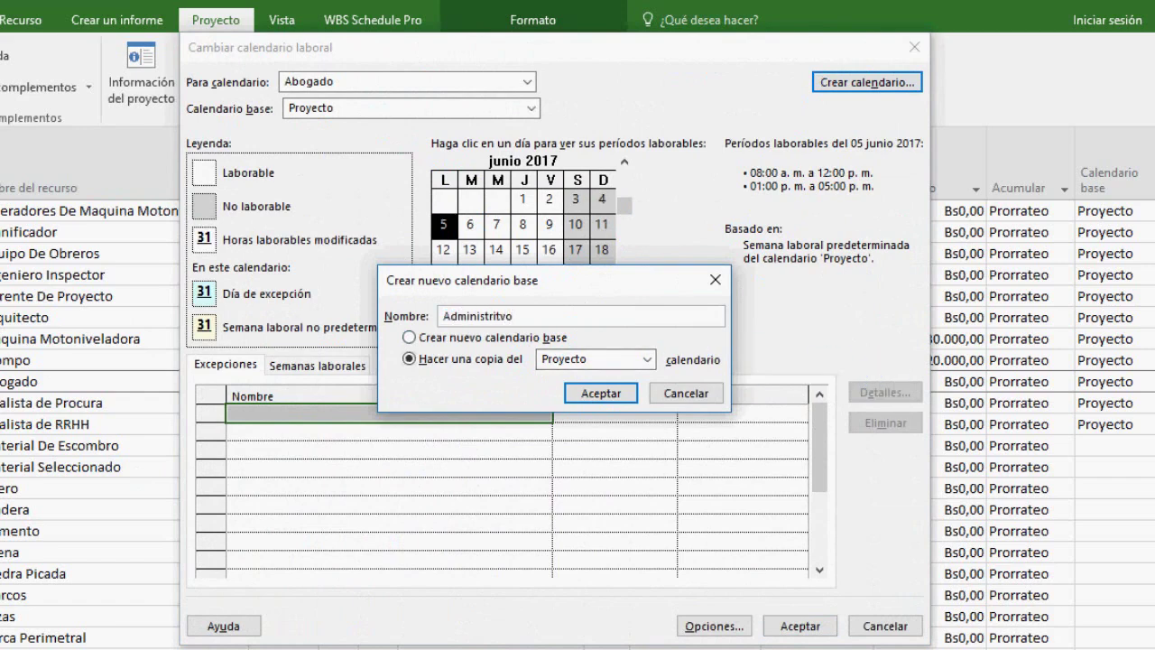
click(600, 394)
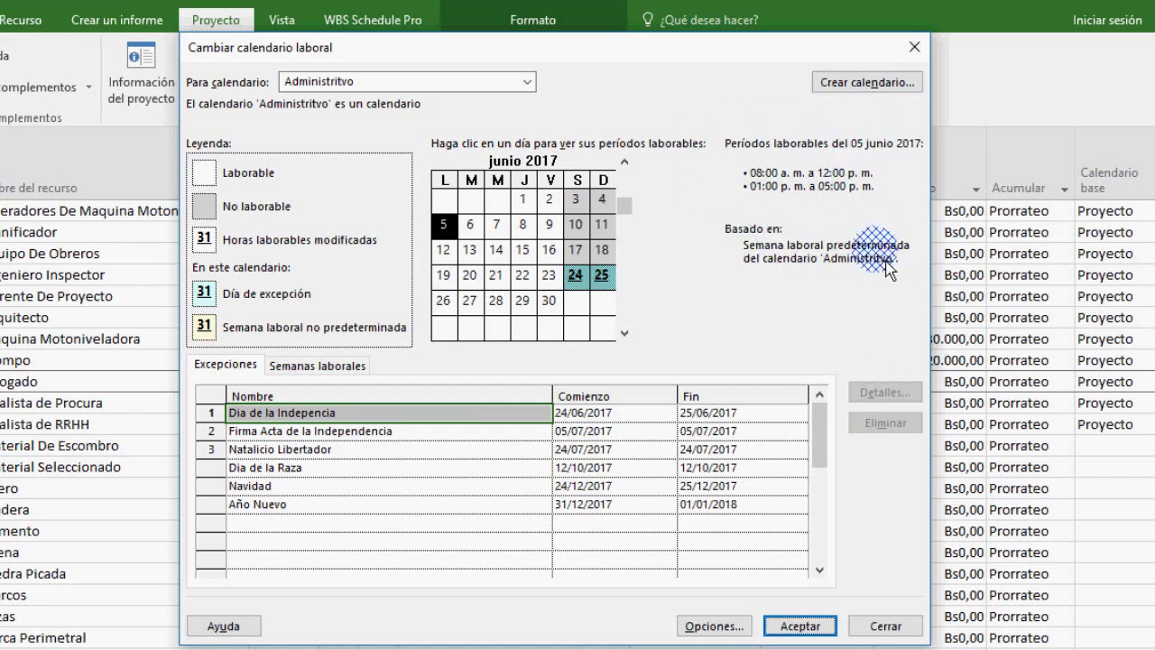
- Review the default work week details of the Administritvo calendar, accept its working periods and save the calendar
click(346, 366)
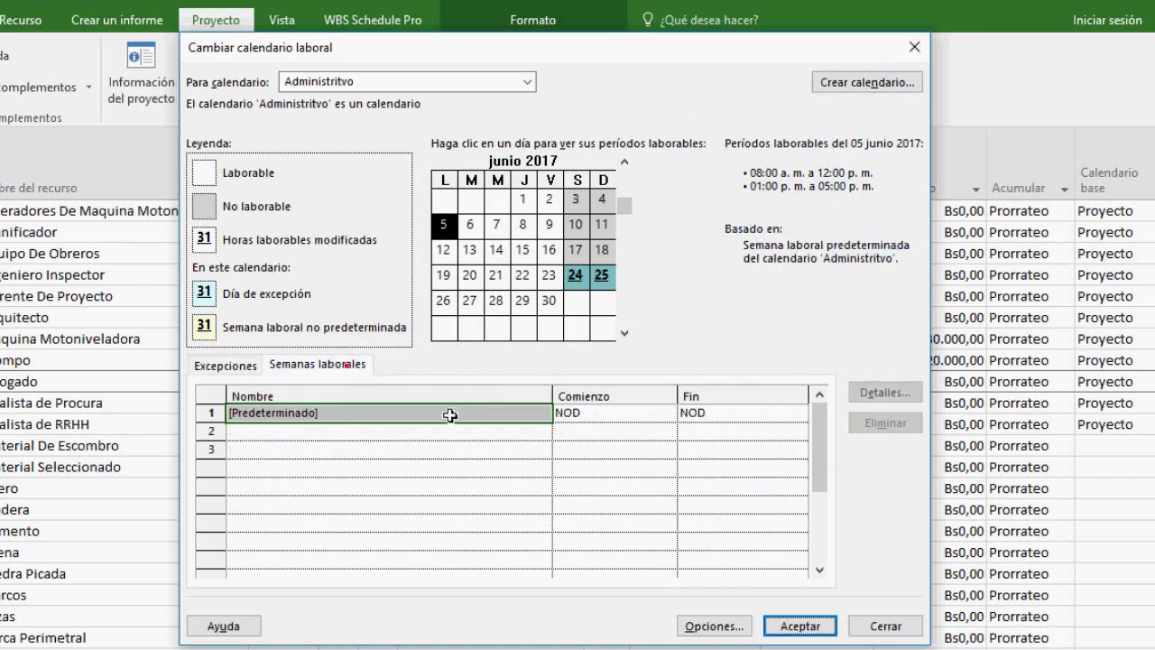
click(893, 393)
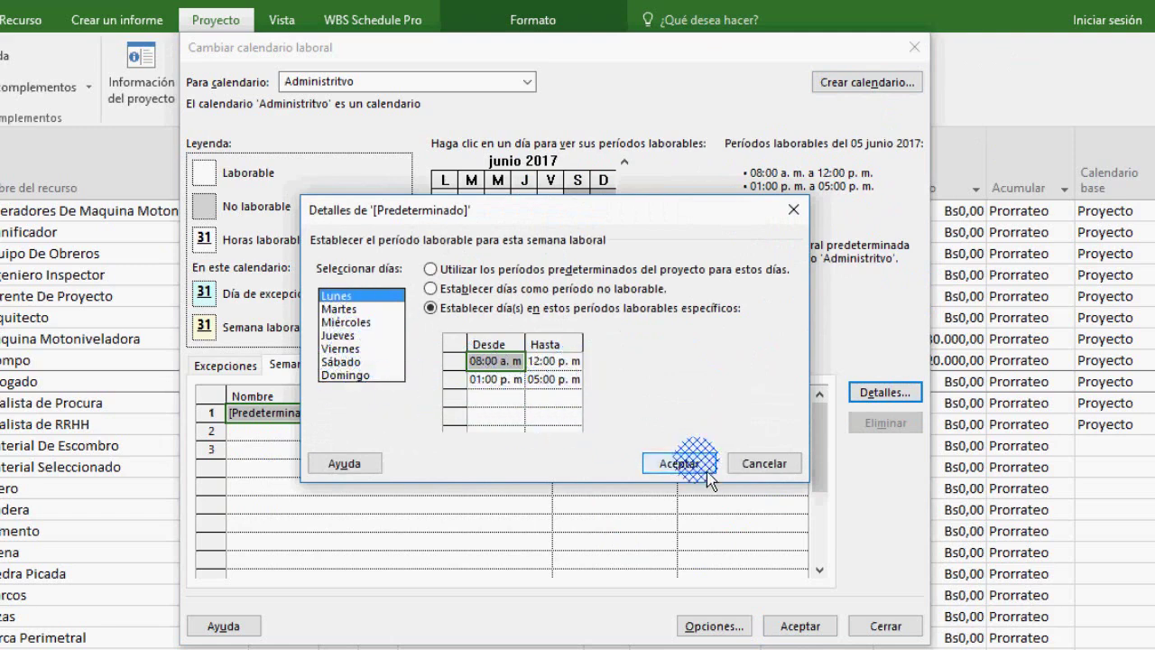
click(678, 463)
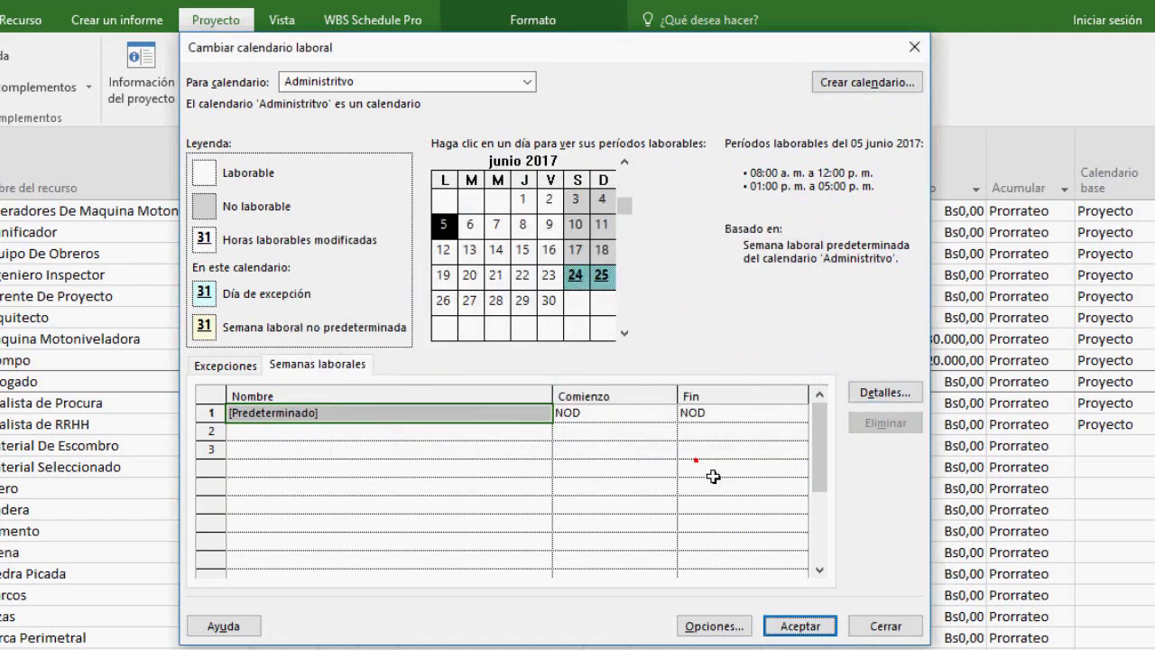
click(801, 632)
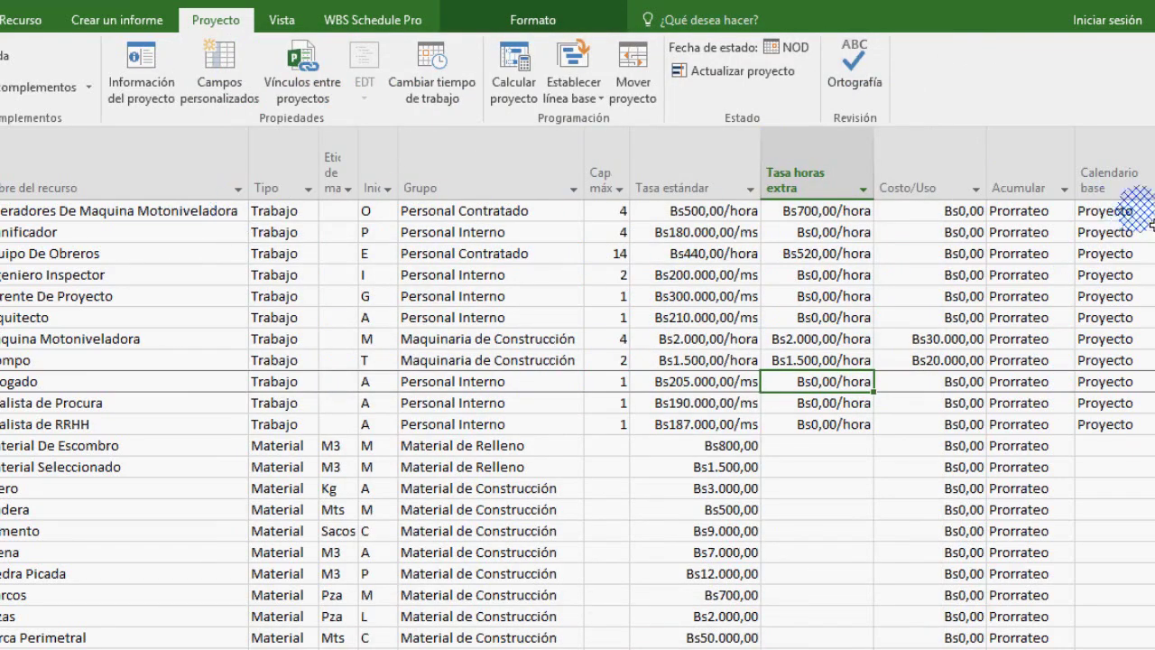
- Assign the Obreros base calendar to Operadores De Maquina Motoniveladora and the Administritvo base calendar to Planificador
click(1142, 210)
click(1142, 210)
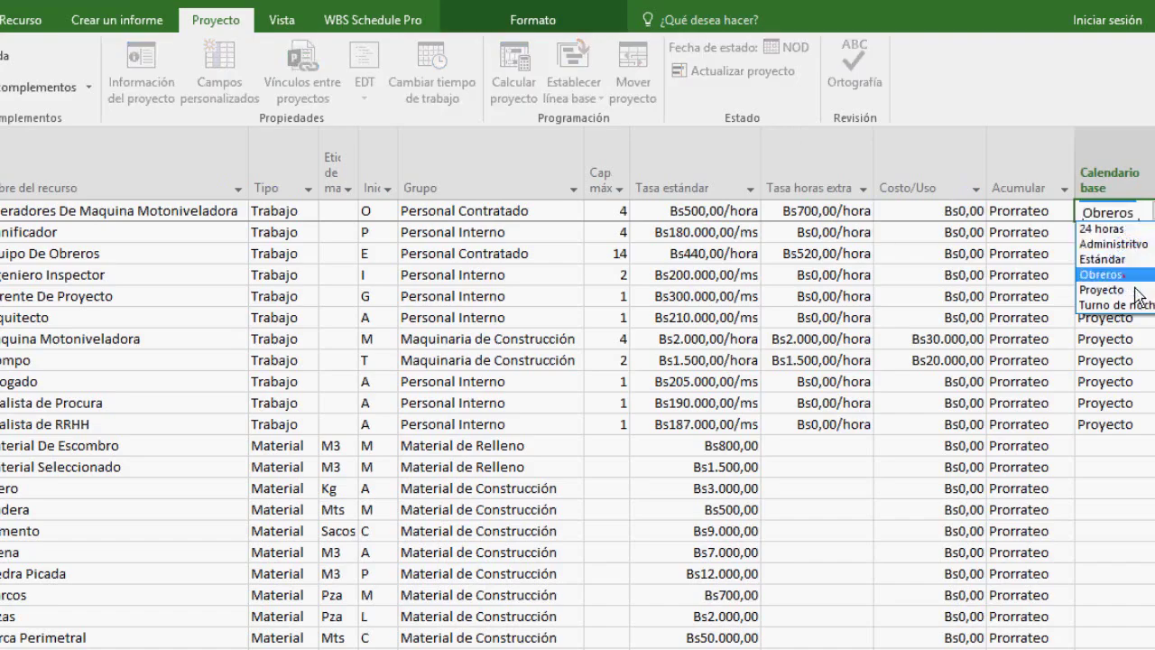
click(1100, 268)
click(1137, 232)
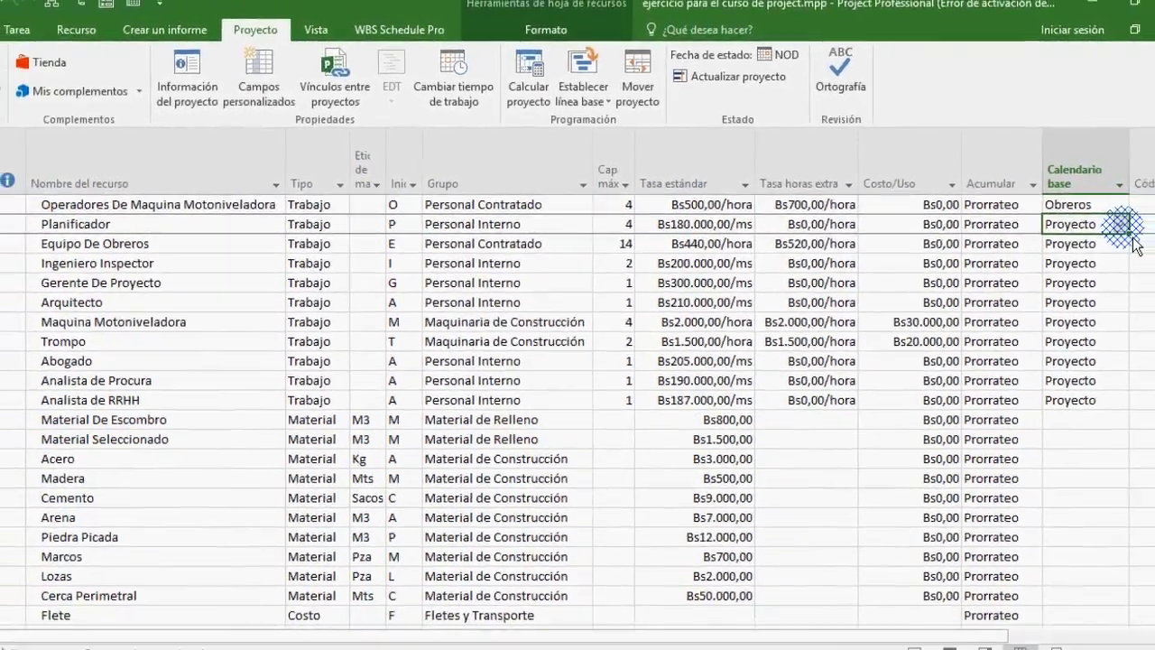
click(1142, 231)
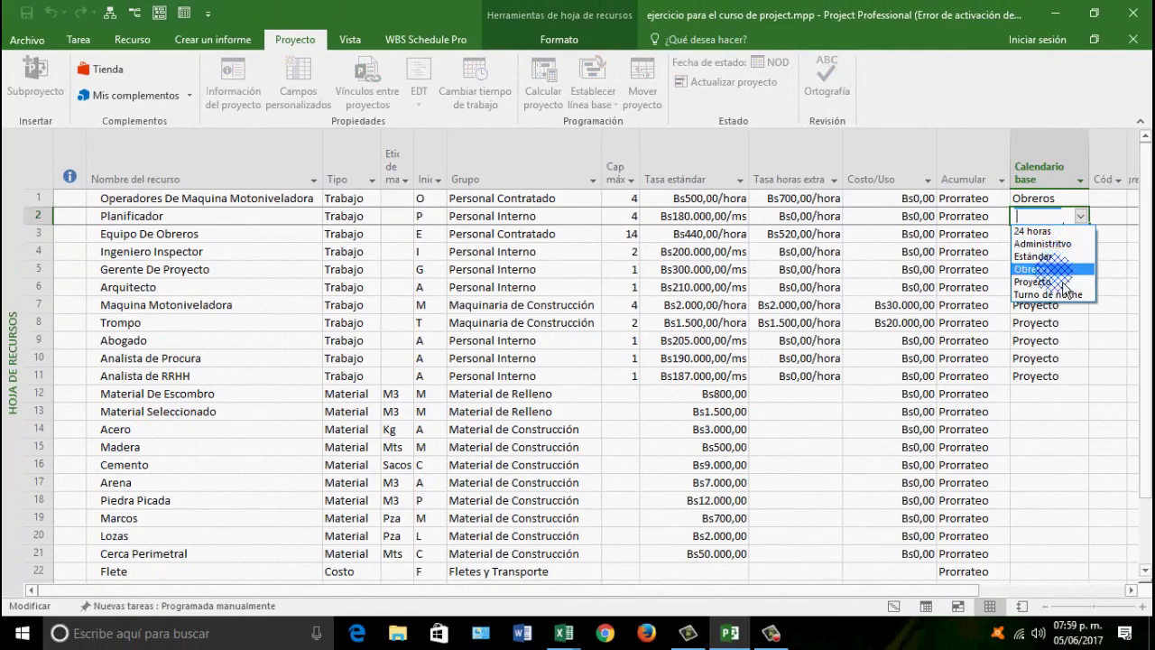
click(1042, 244)
- Set the base calendar of Equipo De Obreros to Obreros
click(1079, 234)
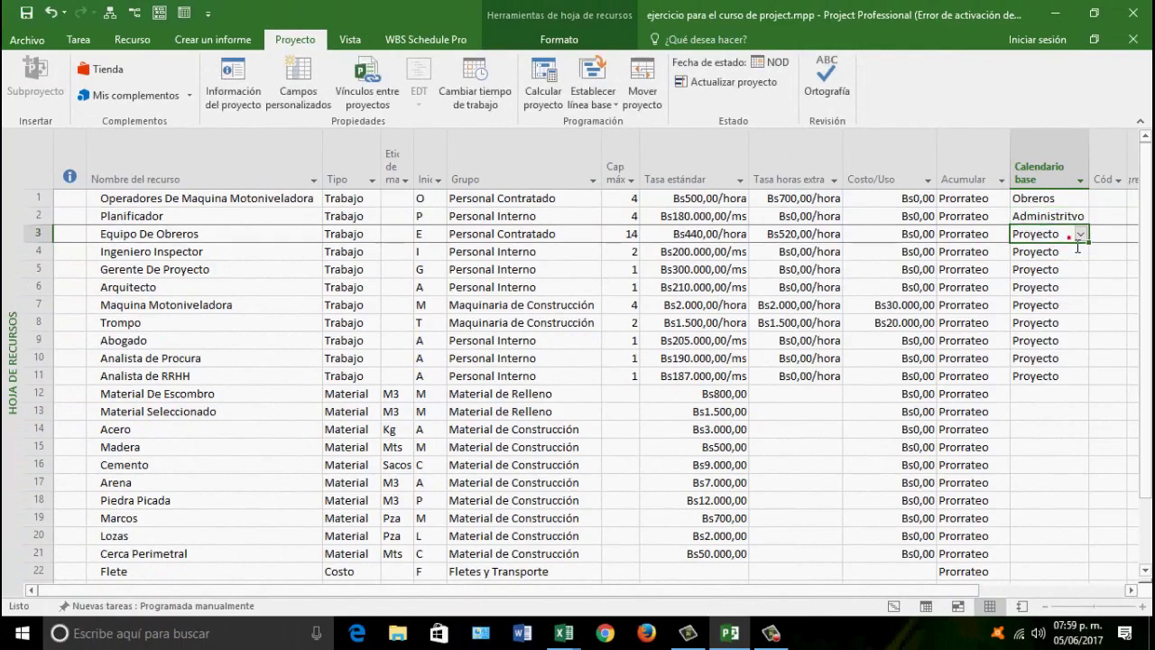
click(1081, 235)
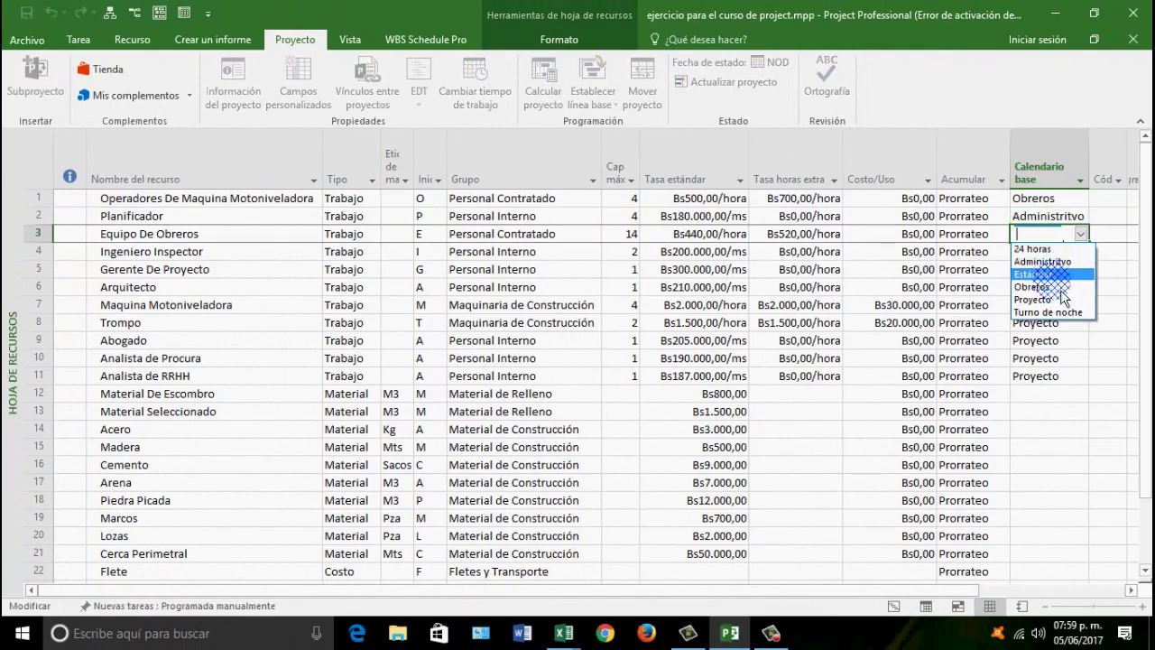
click(1052, 281)
key(Return)
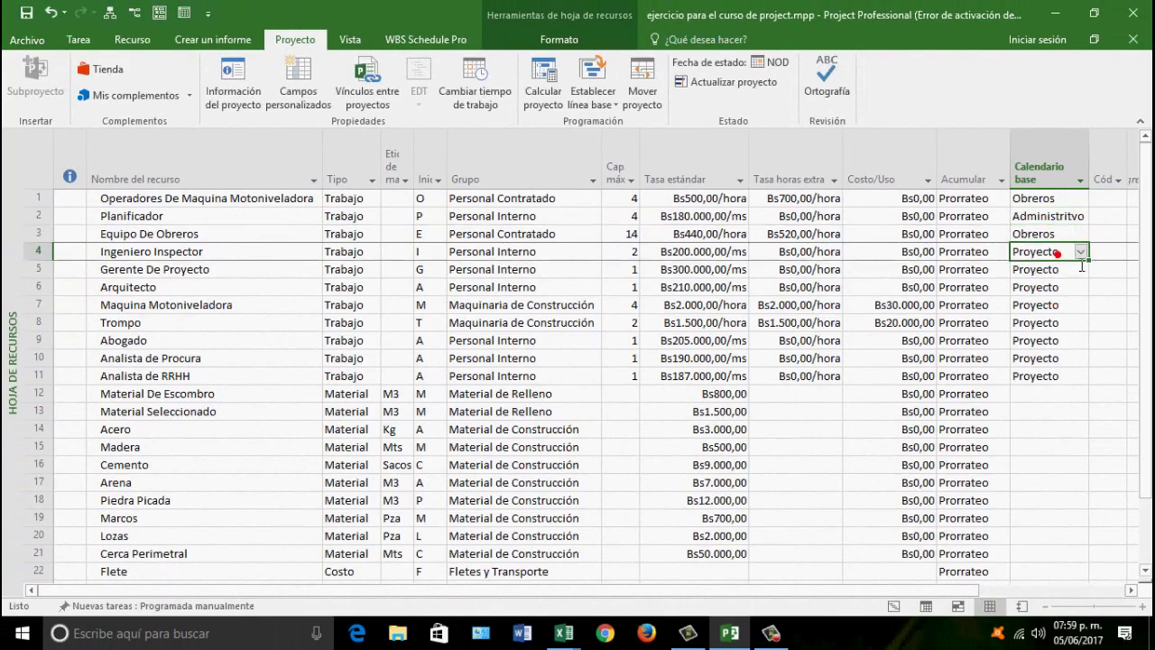
- Set the base calendar of Ingeniero Inspector to Administritvo and fill it down to Gerente De Proyecto and Arquitecto
click(1080, 252)
click(1043, 280)
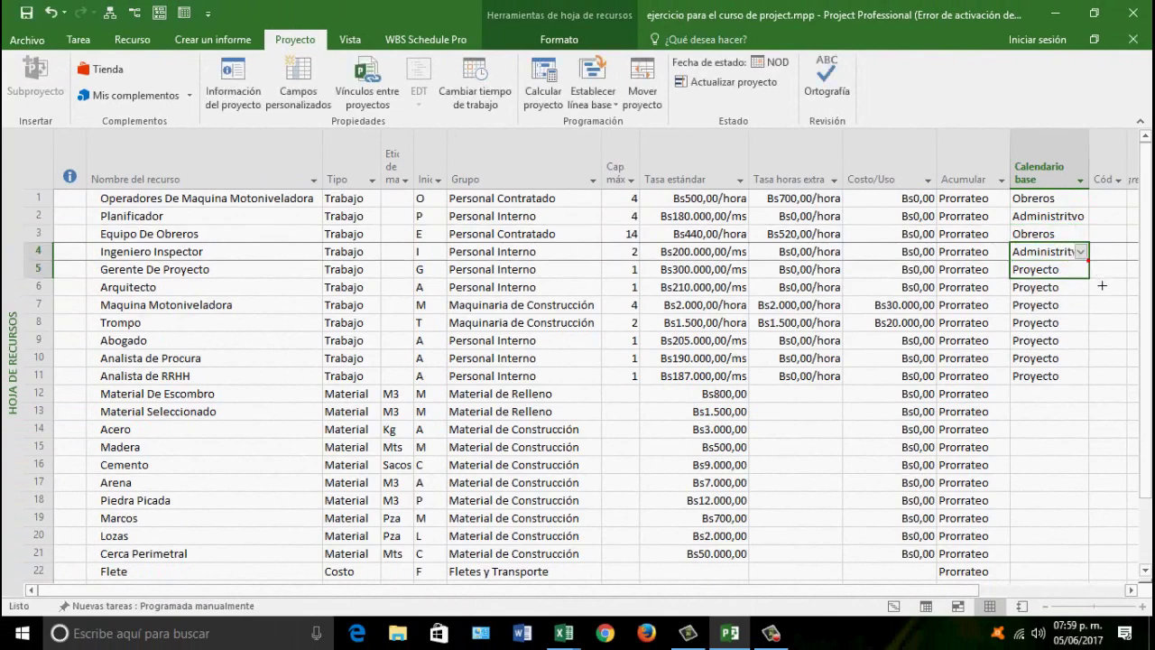
drag(1101, 285, 1090, 312)
- Set the base calendar of Maquina Motoniveladora to Obreros and fill it down to Trompo
click(1082, 310)
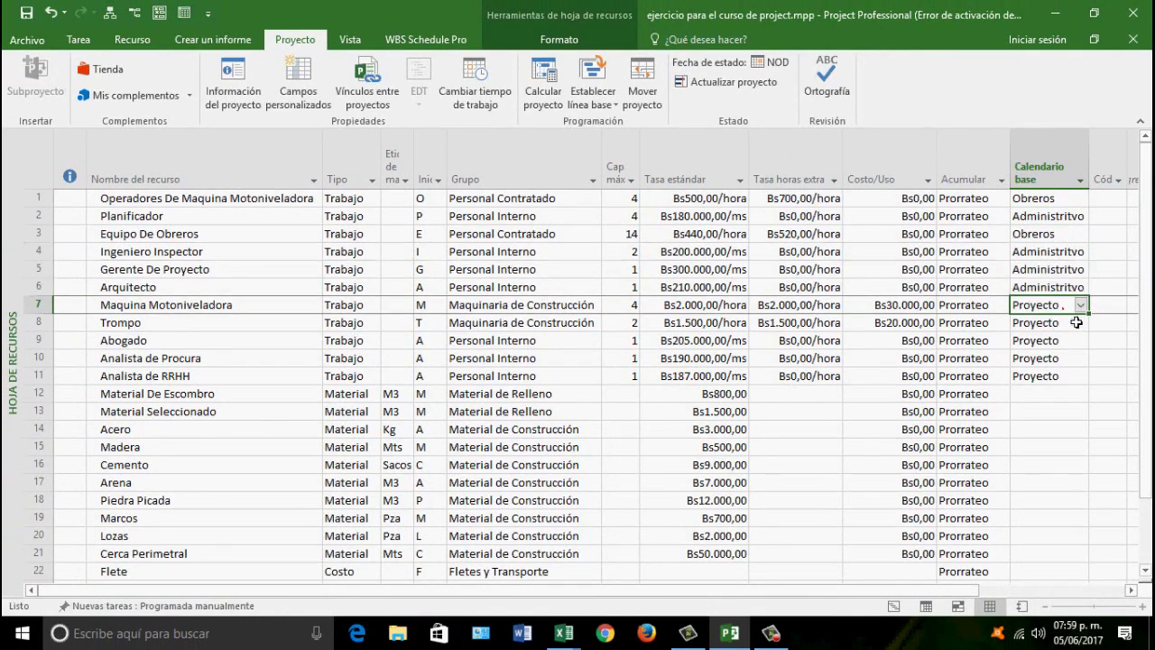
click(1089, 315)
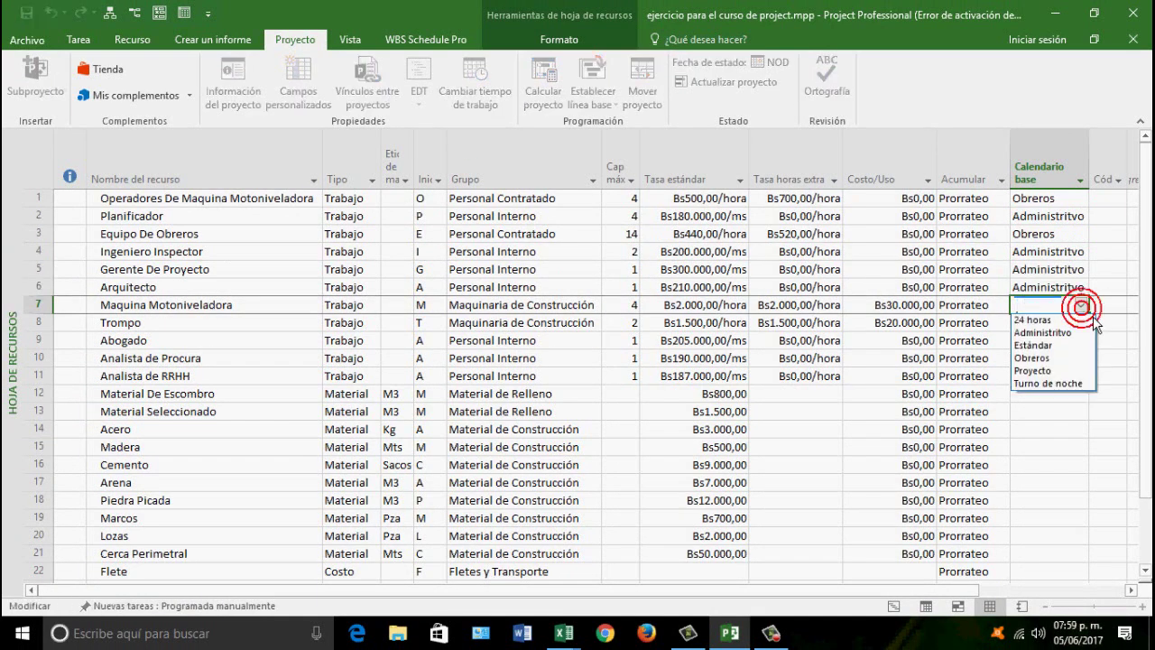
click(1046, 358)
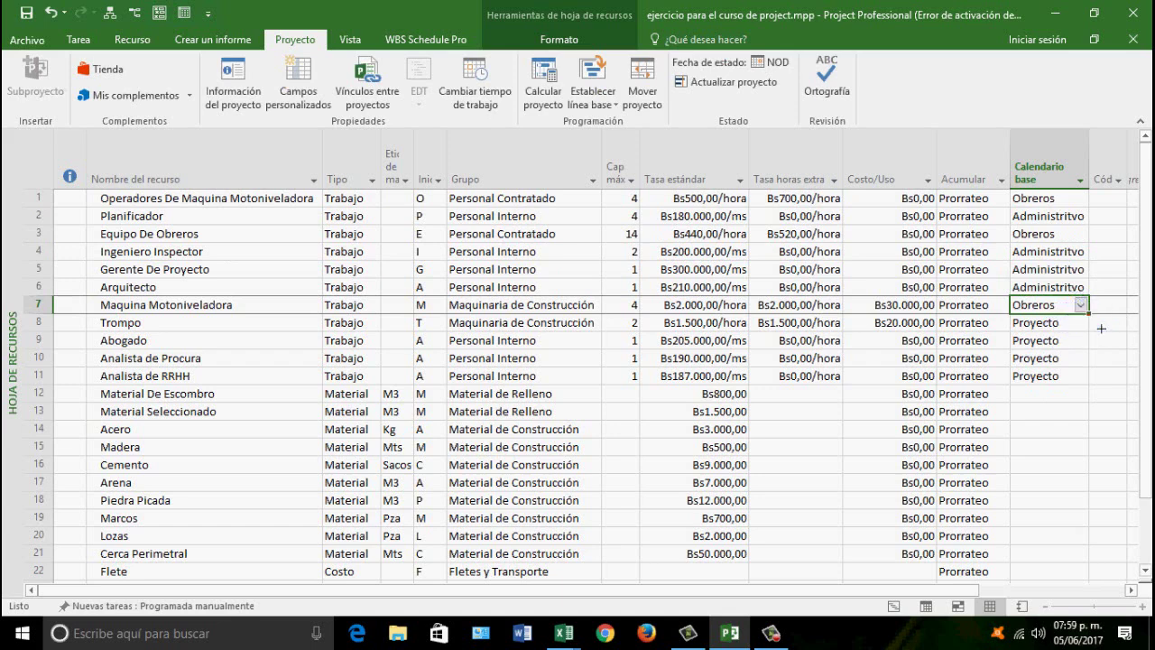
drag(1088, 313, 1068, 347)
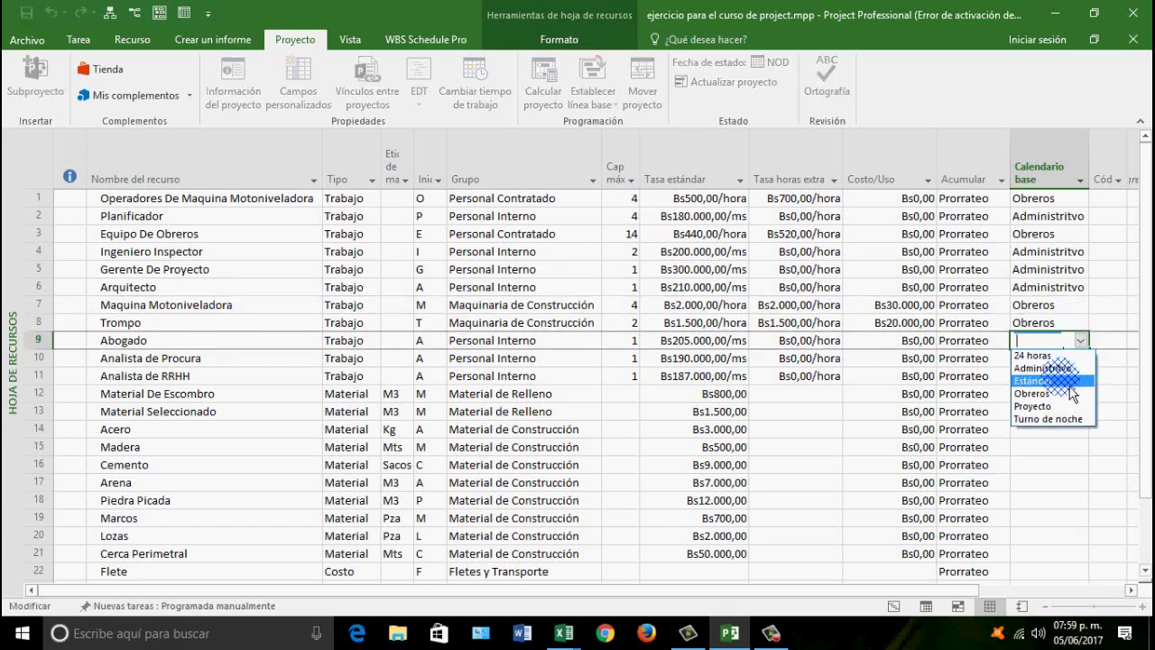
- Try to set Abogado's base calendar to Administritvo and copy it to the analyst rows below
click(1051, 368)
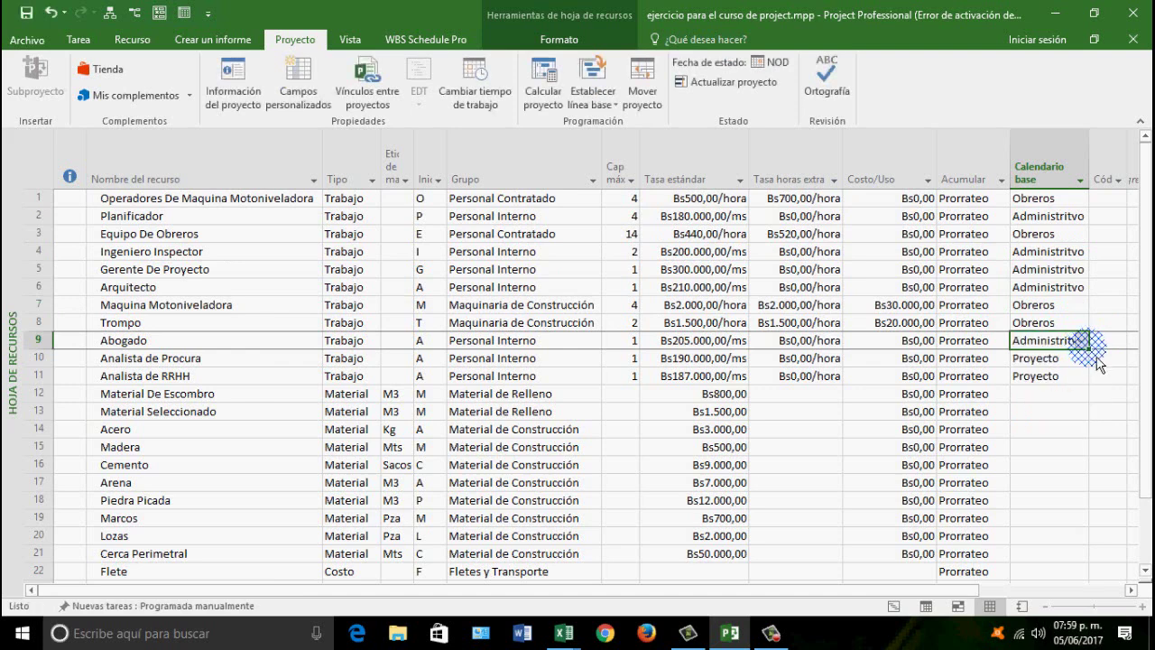
click(1085, 344)
click(1074, 352)
click(1079, 360)
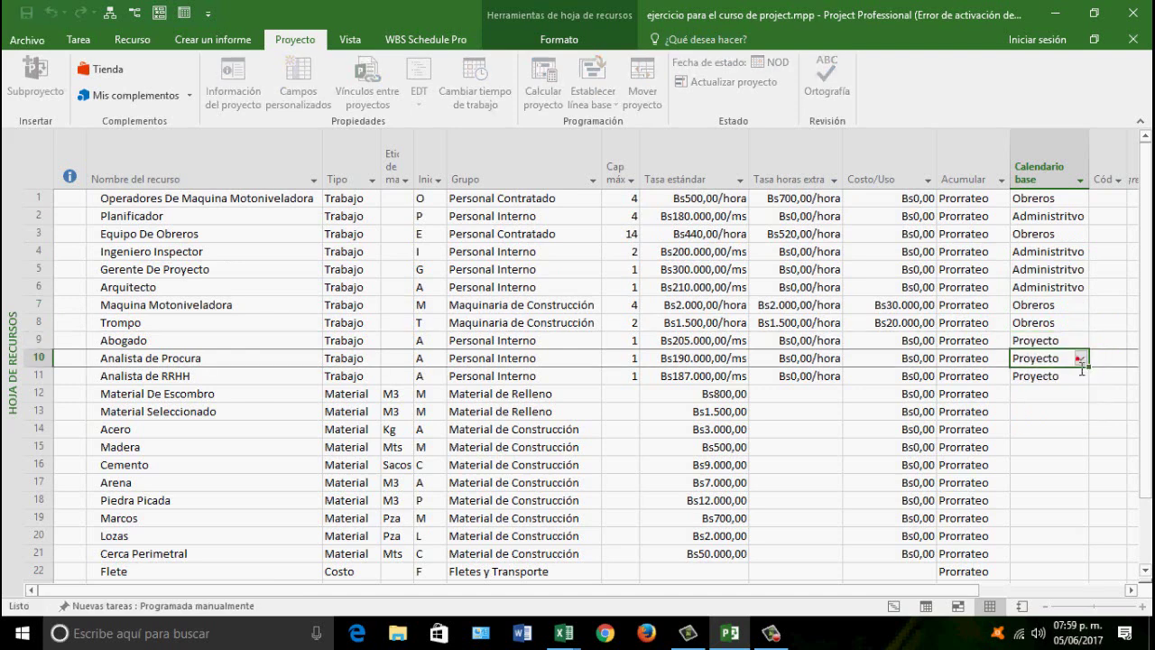
- Set the base calendar of Abogado to Administritvo and fill it down to Analista de Procura and Analista de RRHH
click(1082, 345)
click(1079, 340)
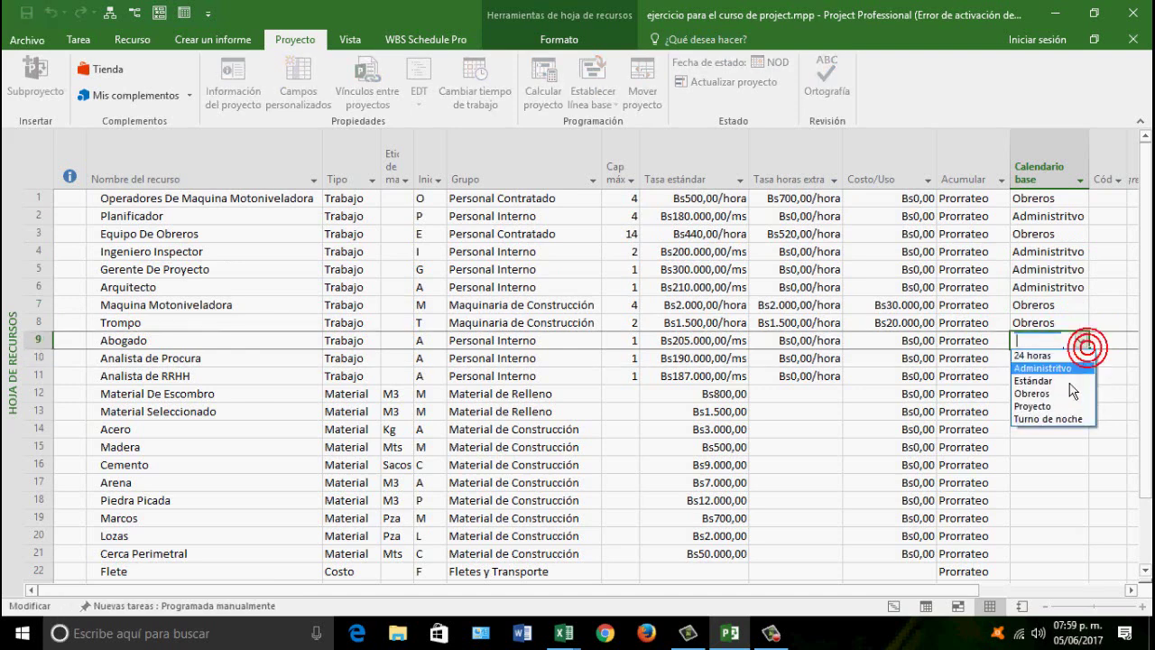
click(1048, 370)
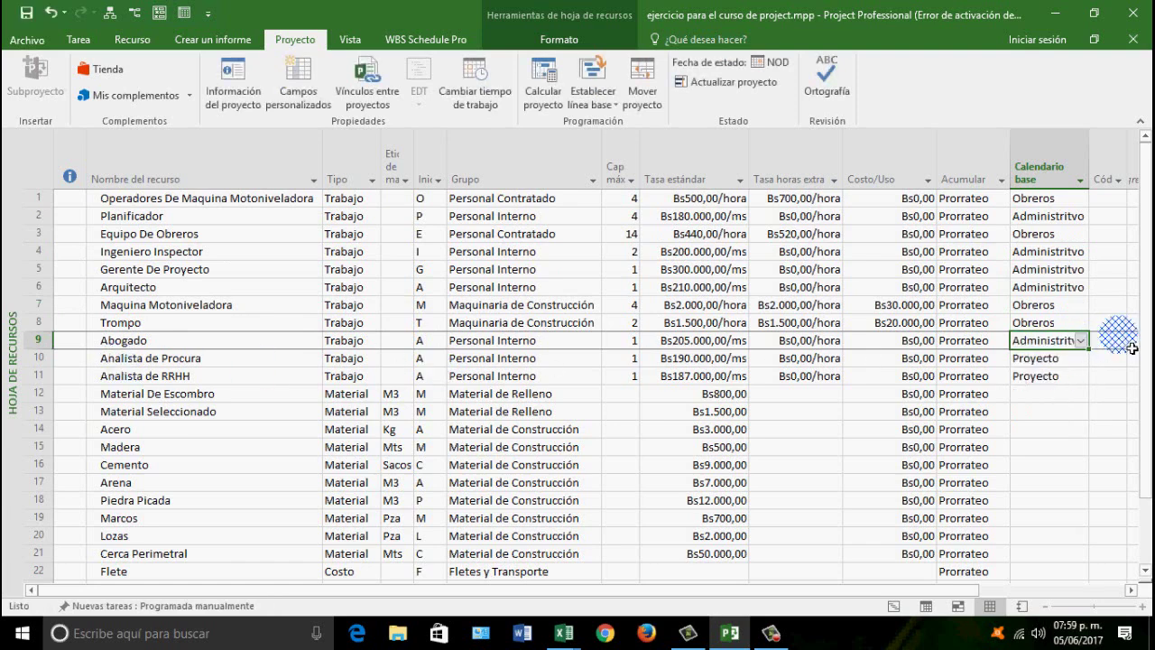
drag(1103, 394, 1102, 368)
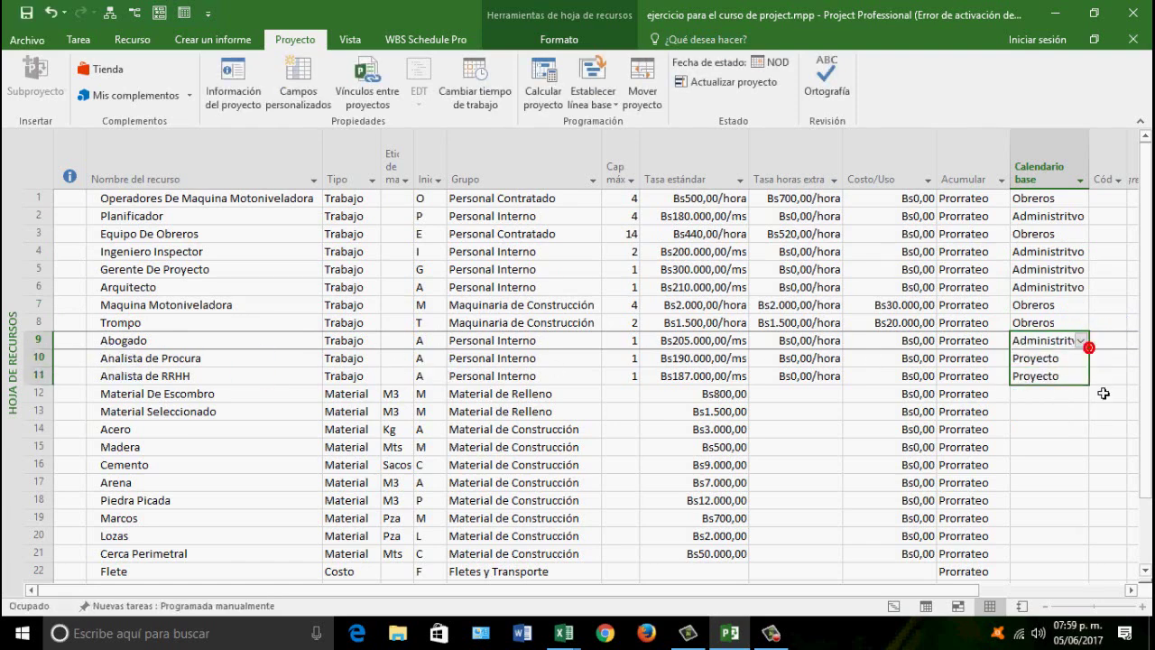
click(1054, 270)
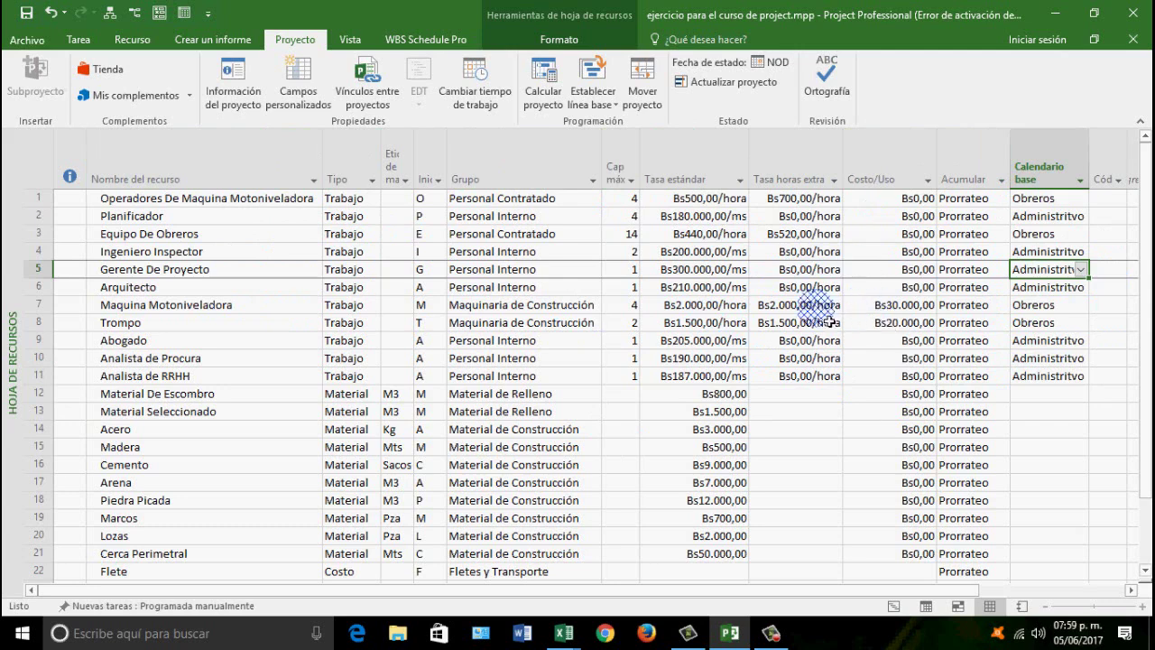
- Open the cost rate tables in the resource information of Equipo De Obreros
click(665, 393)
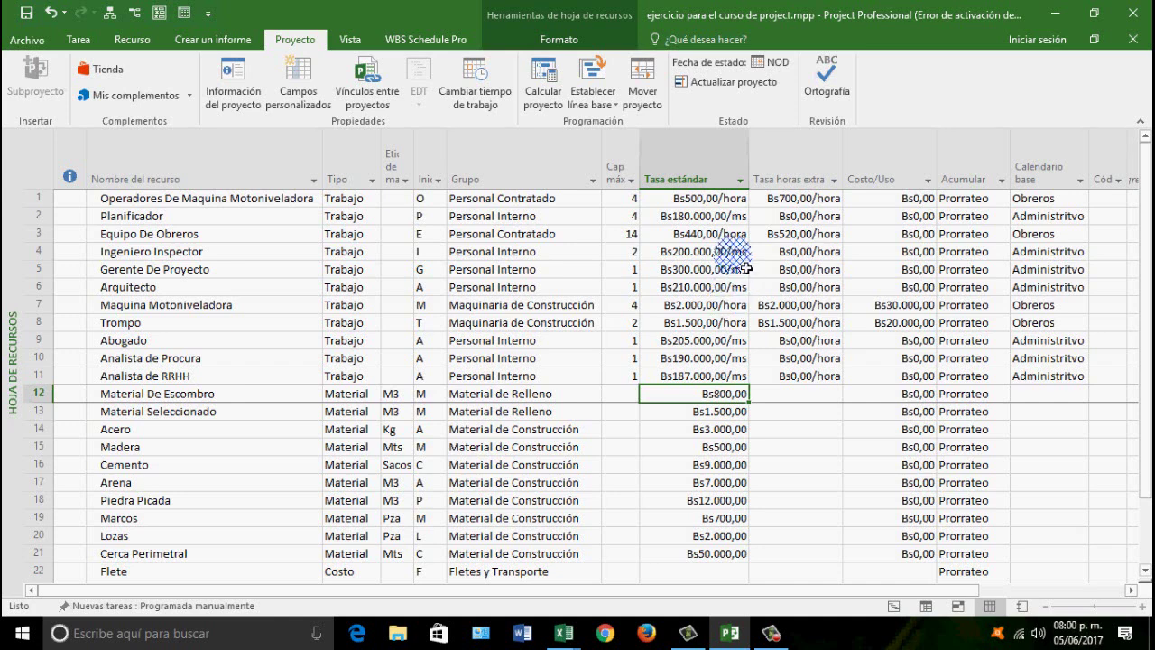
click(222, 235)
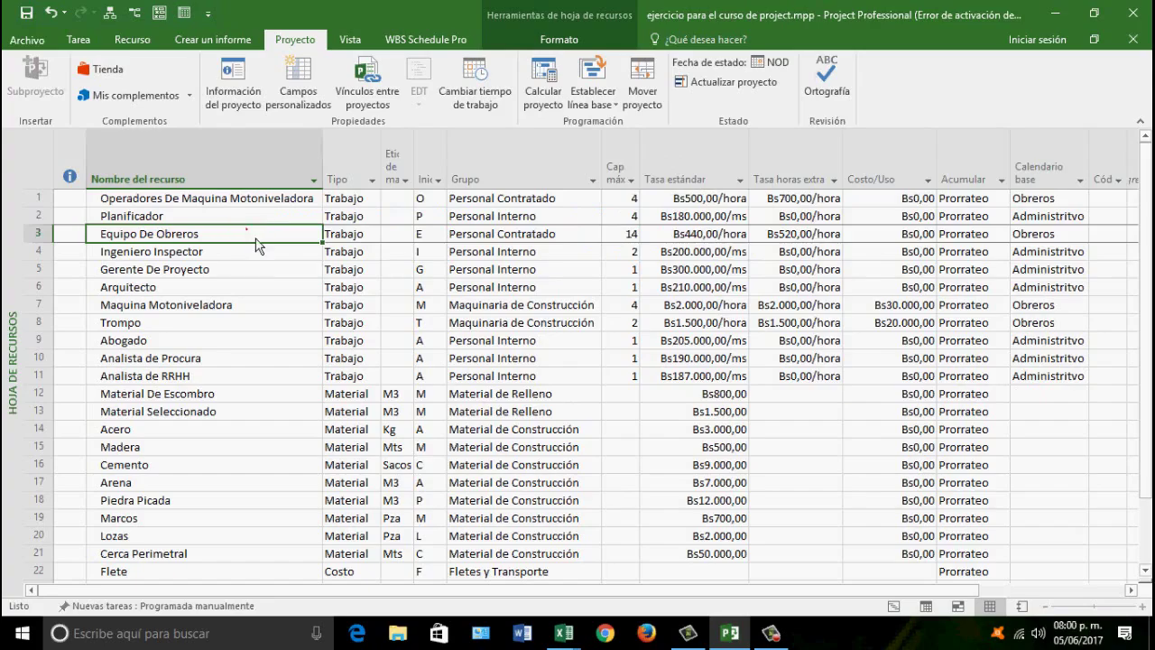
double_click(256, 240)
drag(593, 135, 634, 142)
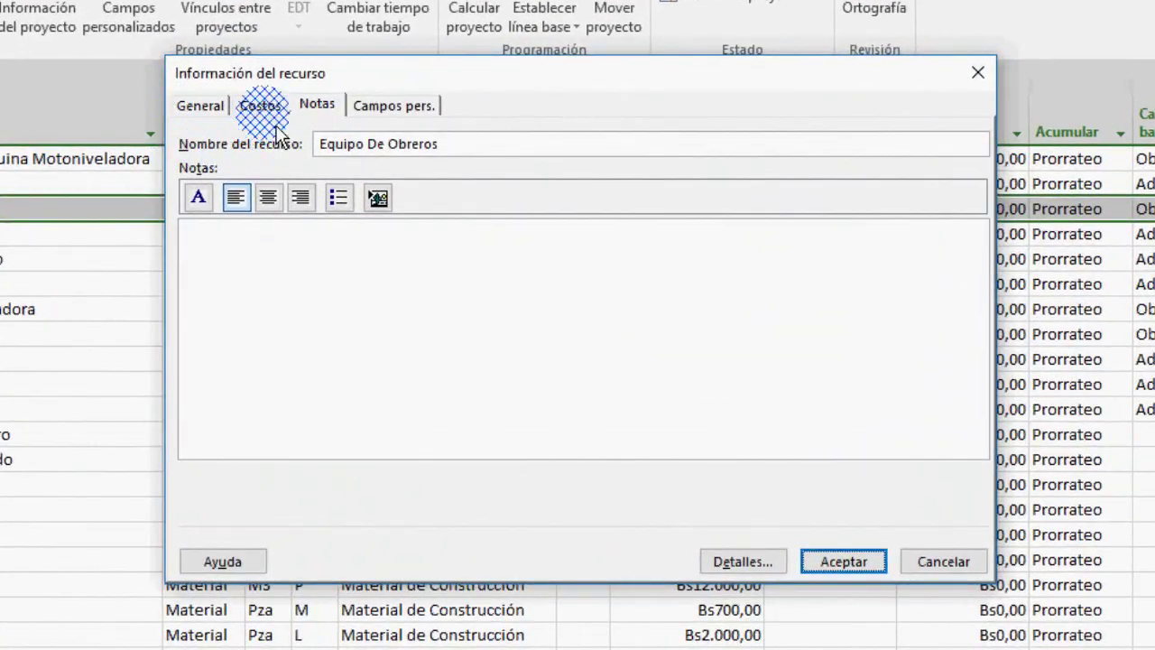
click(262, 106)
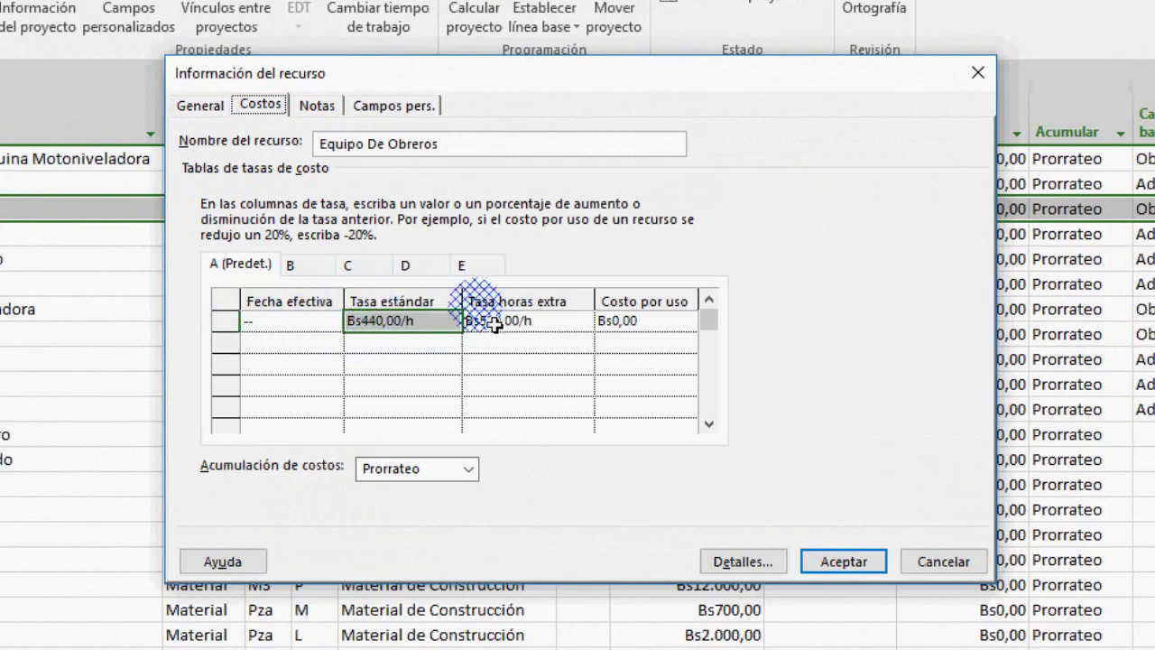
- Add a second rate row with the effective date 02/10/17 to Equipo De Obreros' default cost rate table A
click(311, 345)
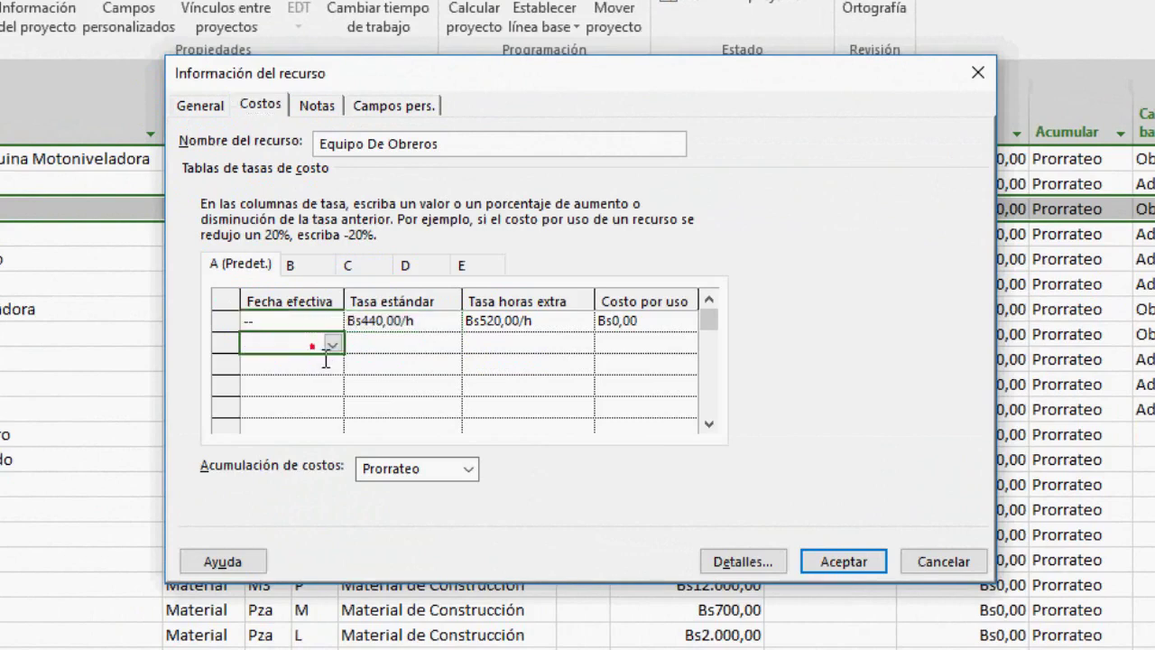
key(alt+Down)
click(328, 366)
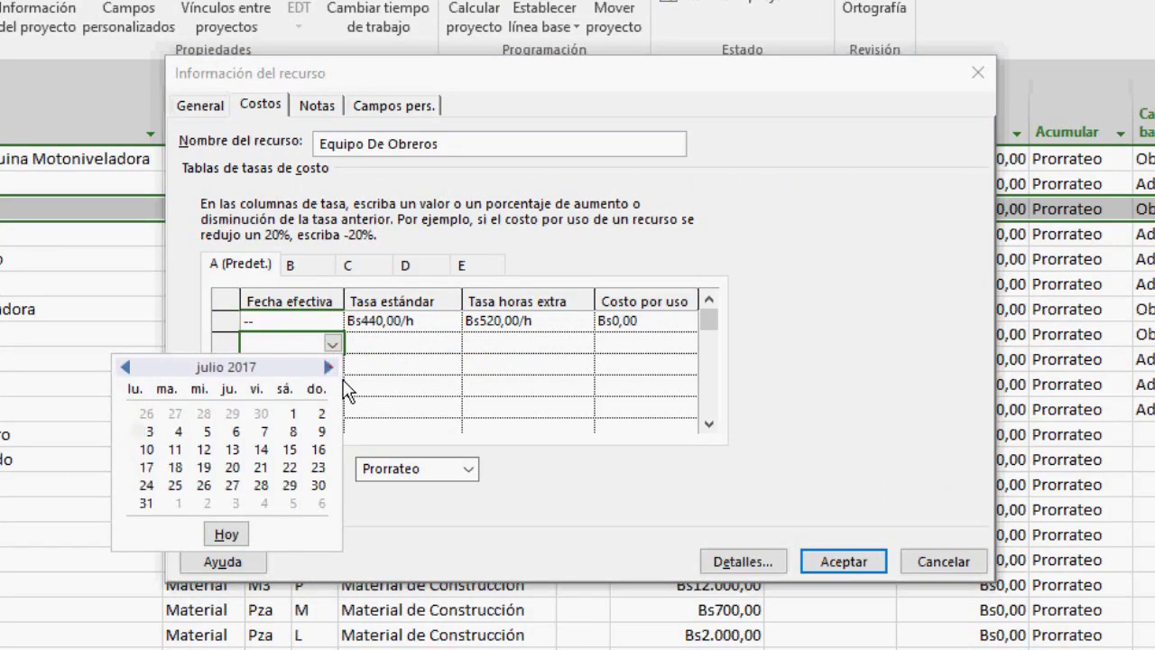
click(328, 366)
click(328, 366)
click(329, 366)
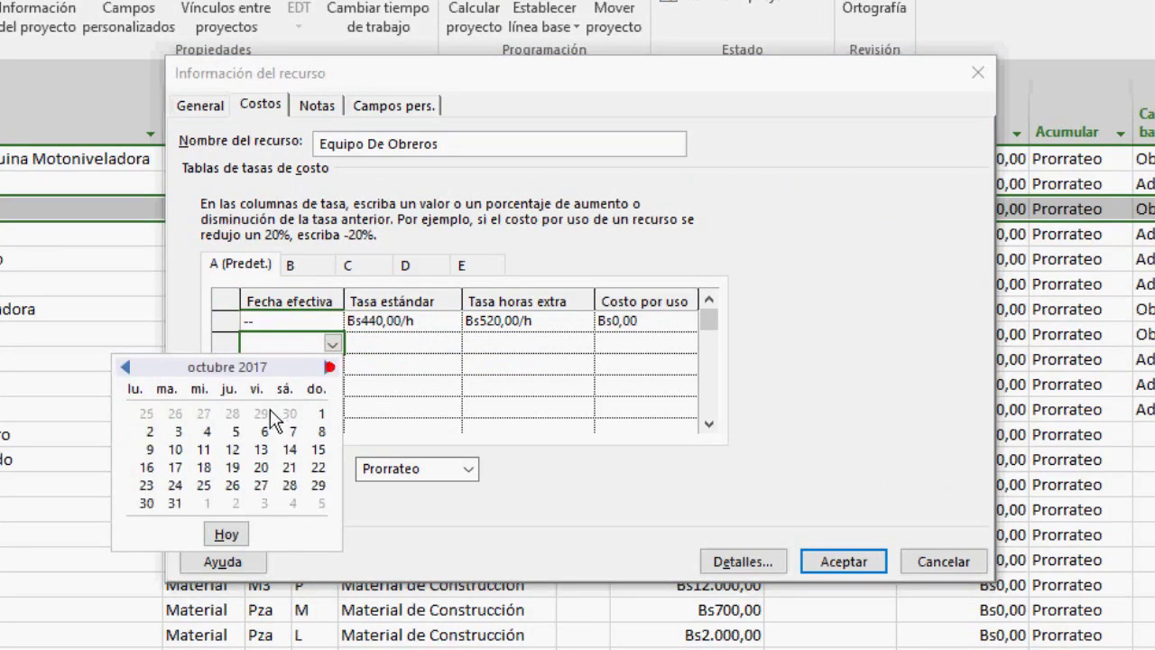
click(151, 432)
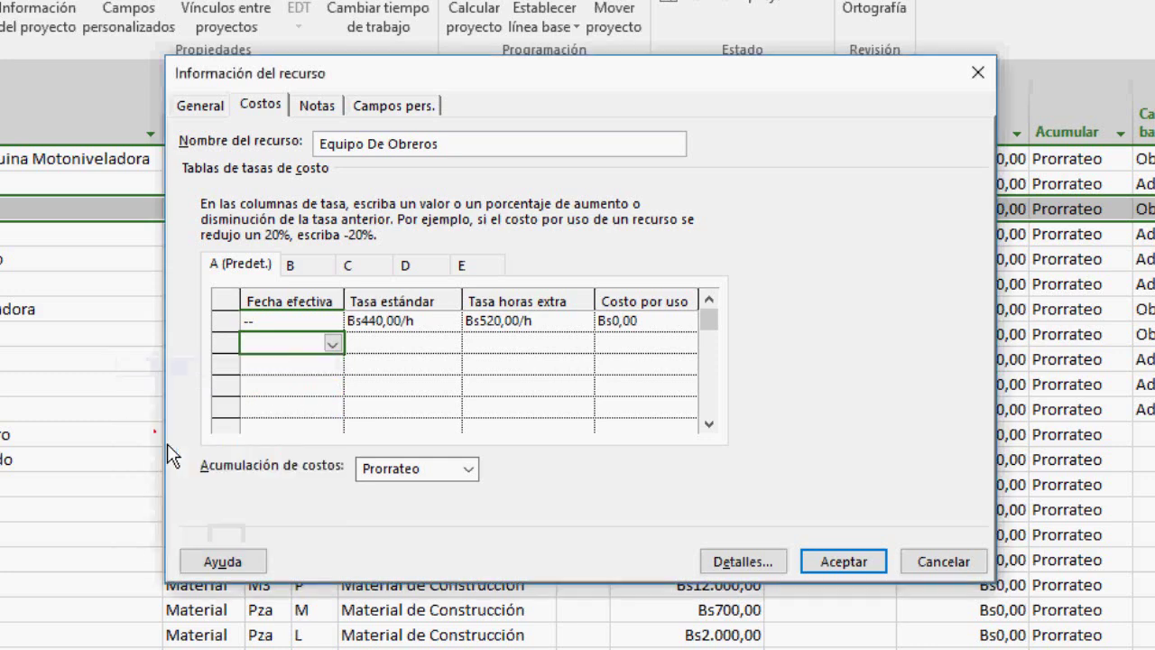
- Raise Equipo De Obreros' standard and overtime rates by 10% in the 02/10/17 row and accept the resource information
click(370, 348)
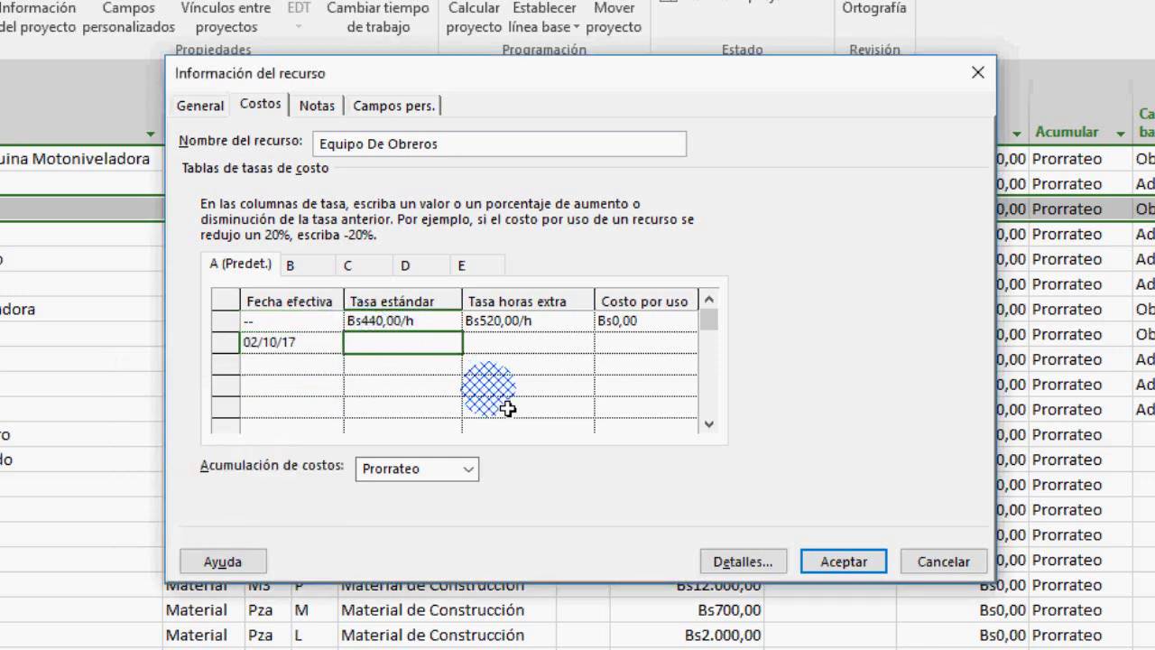
text(10)
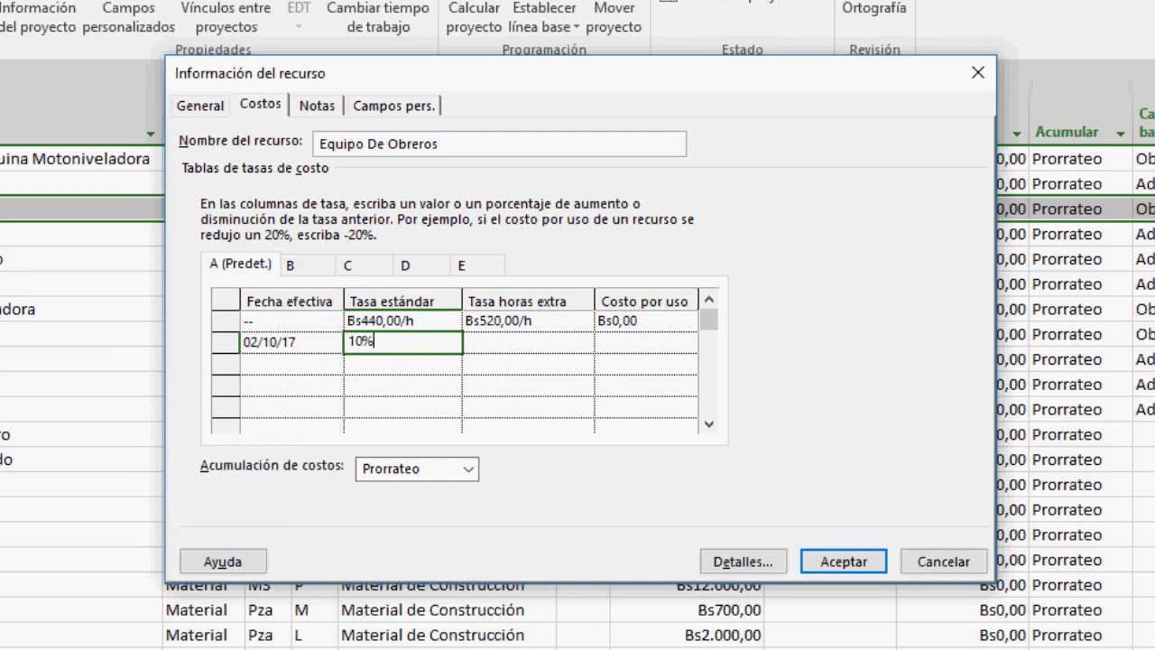
key(Return)
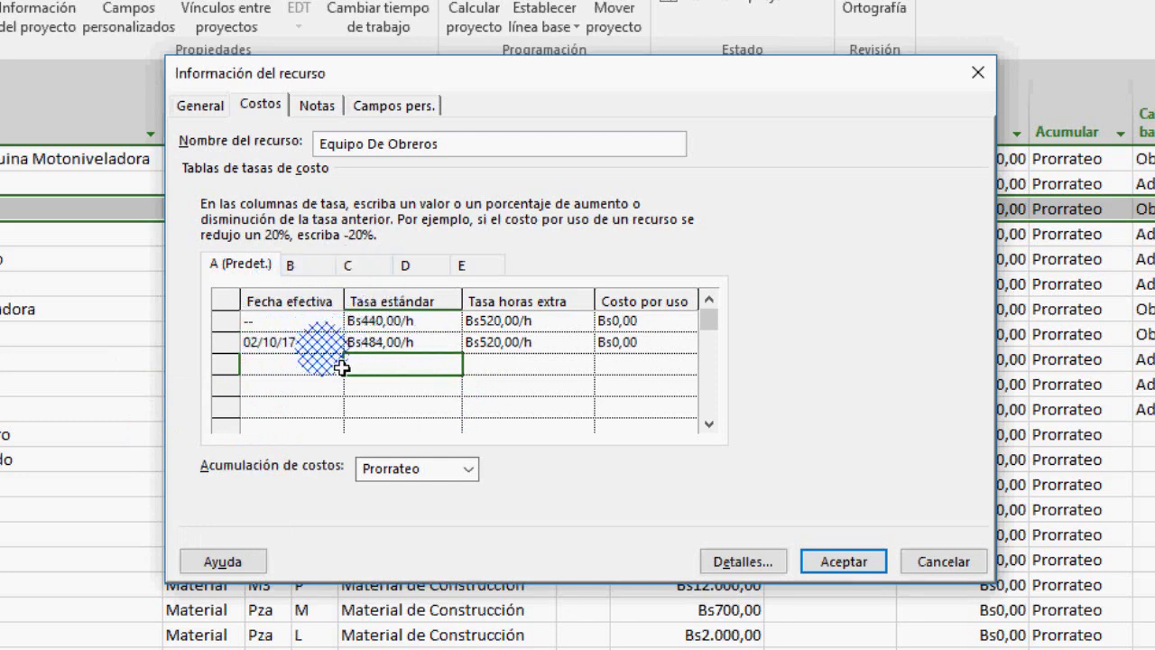
click(487, 341)
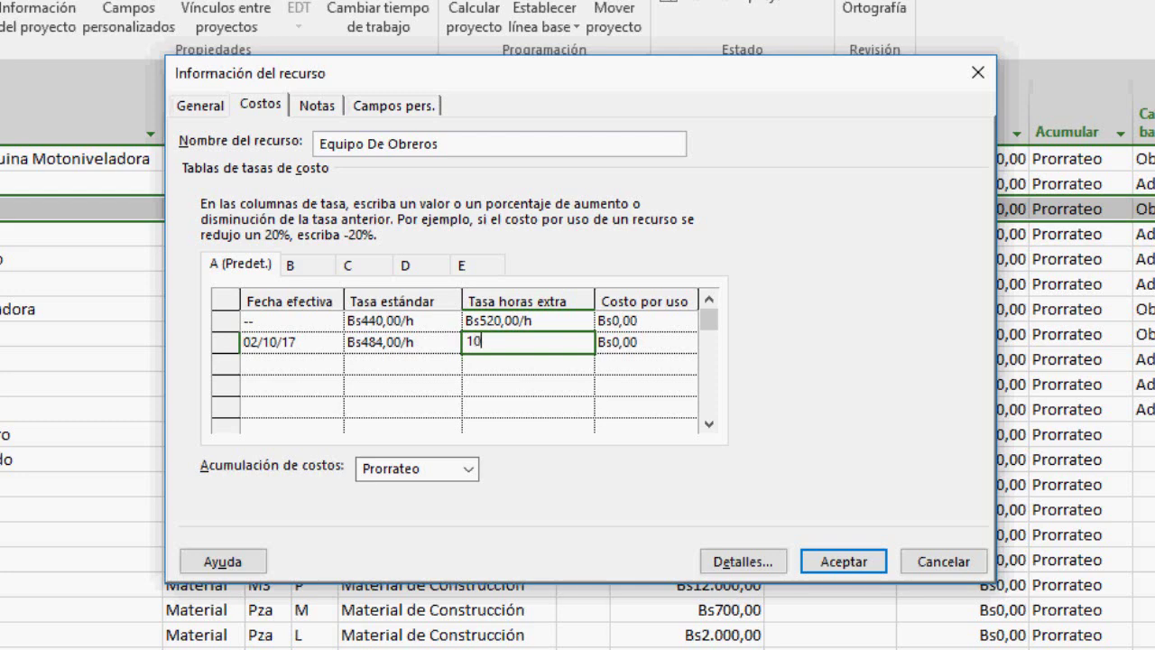
key(Return)
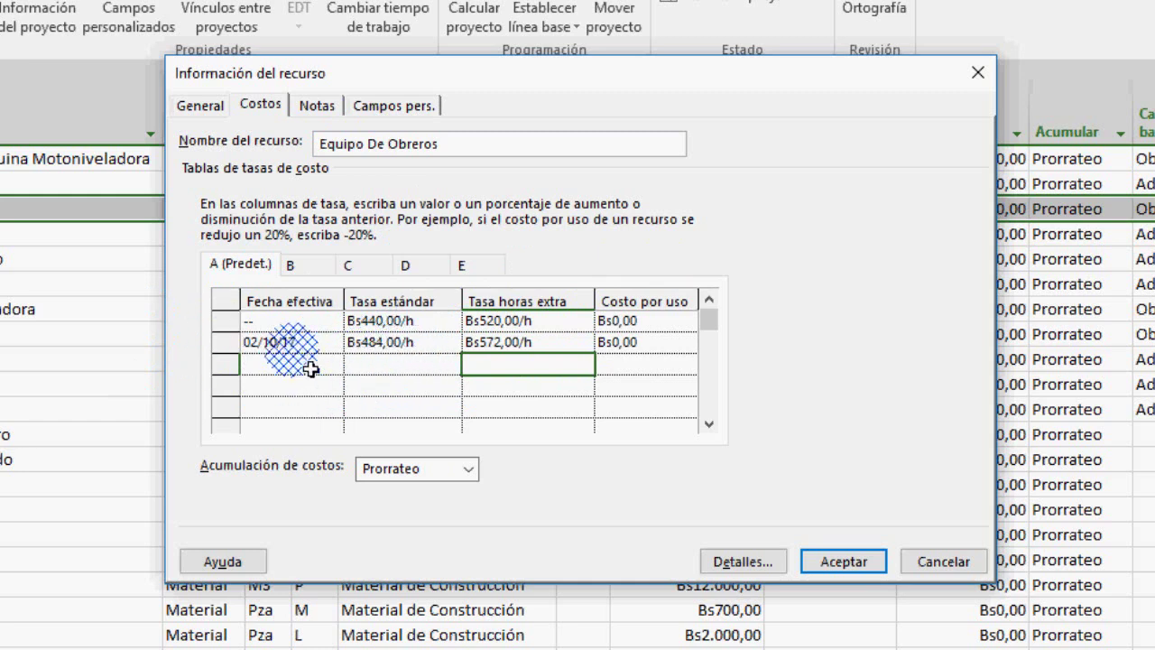
click(709, 423)
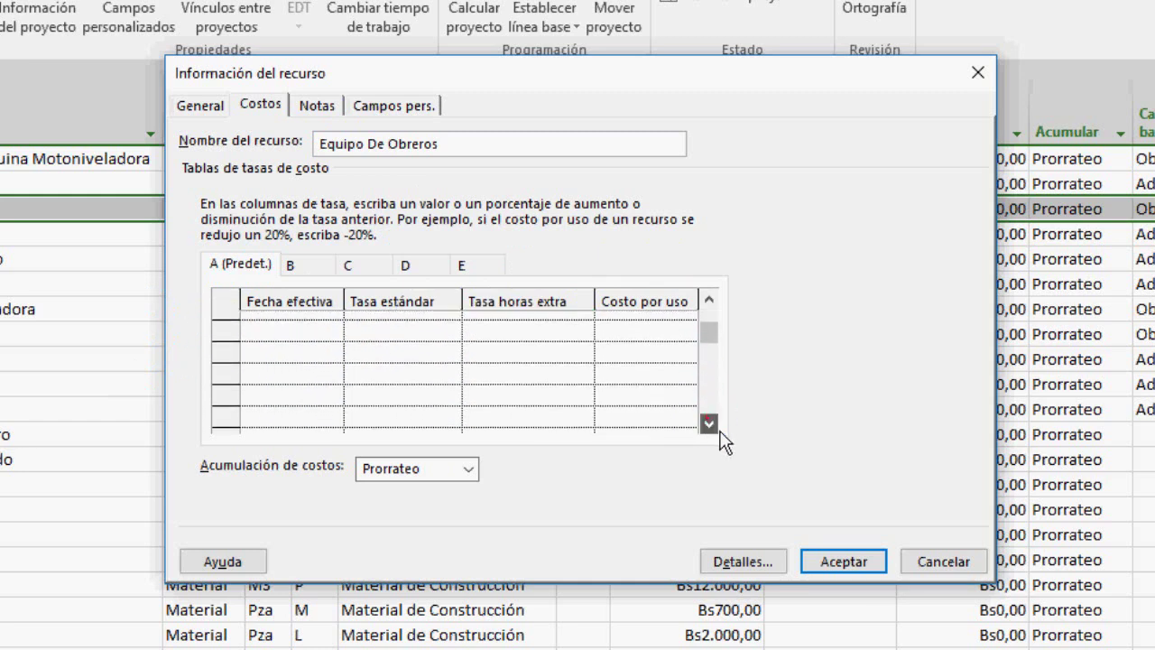
drag(713, 340, 709, 324)
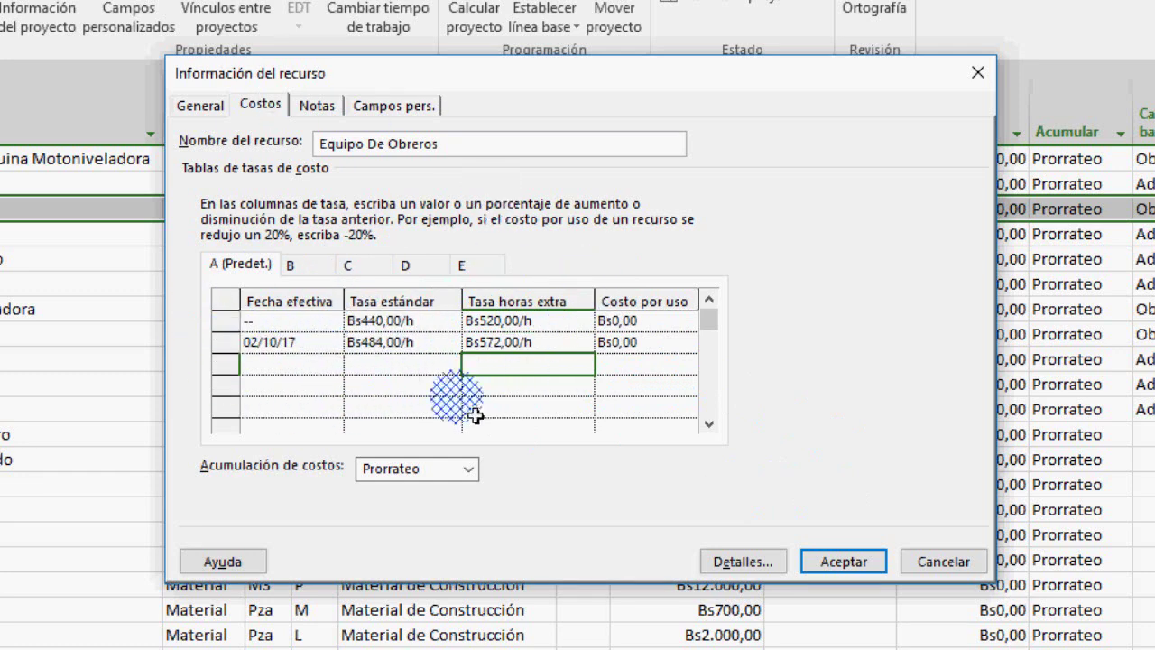
click(837, 564)
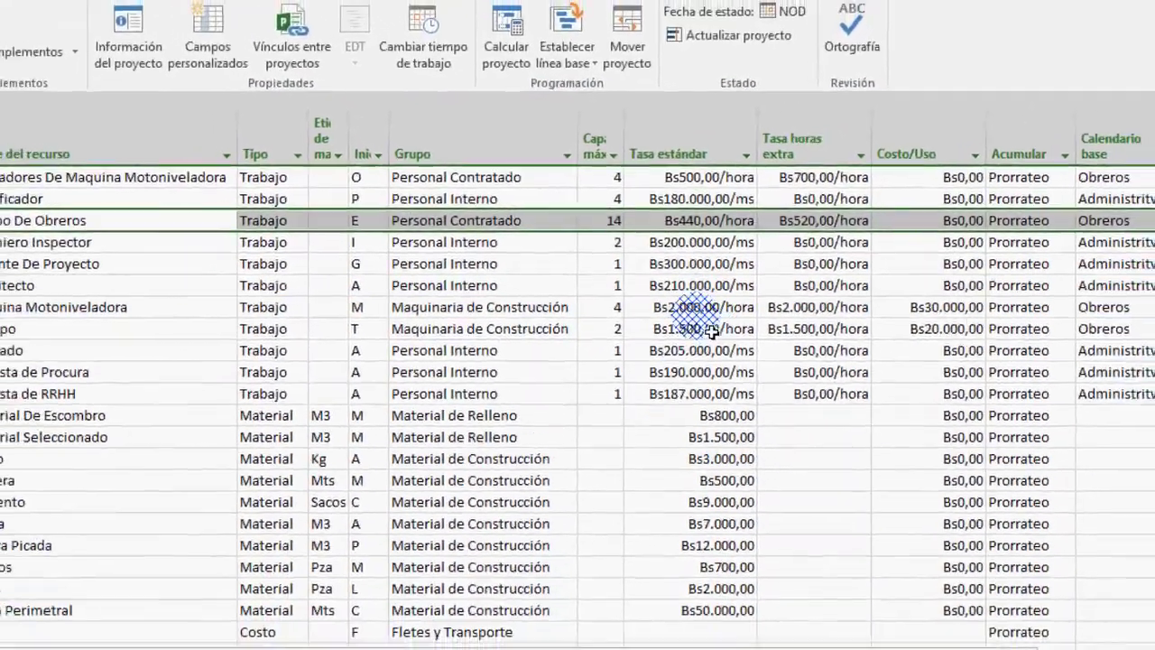
scroll(695, 335, down, 5)
scroll(717, 372, up, 3)
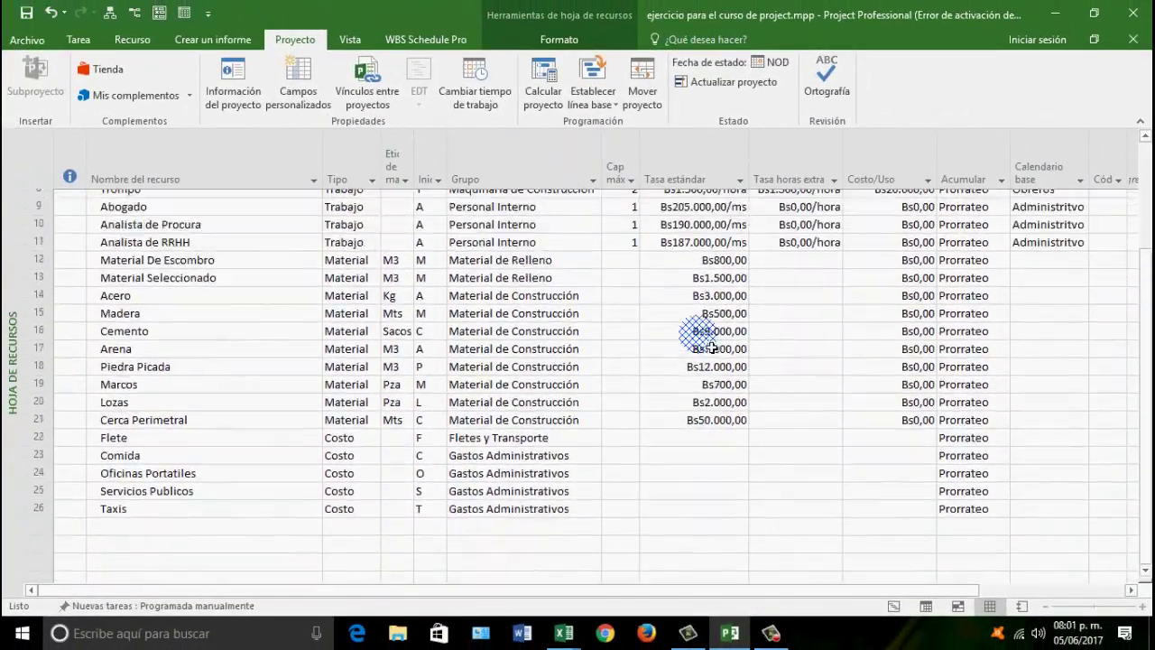
scroll(711, 347, up, 3)
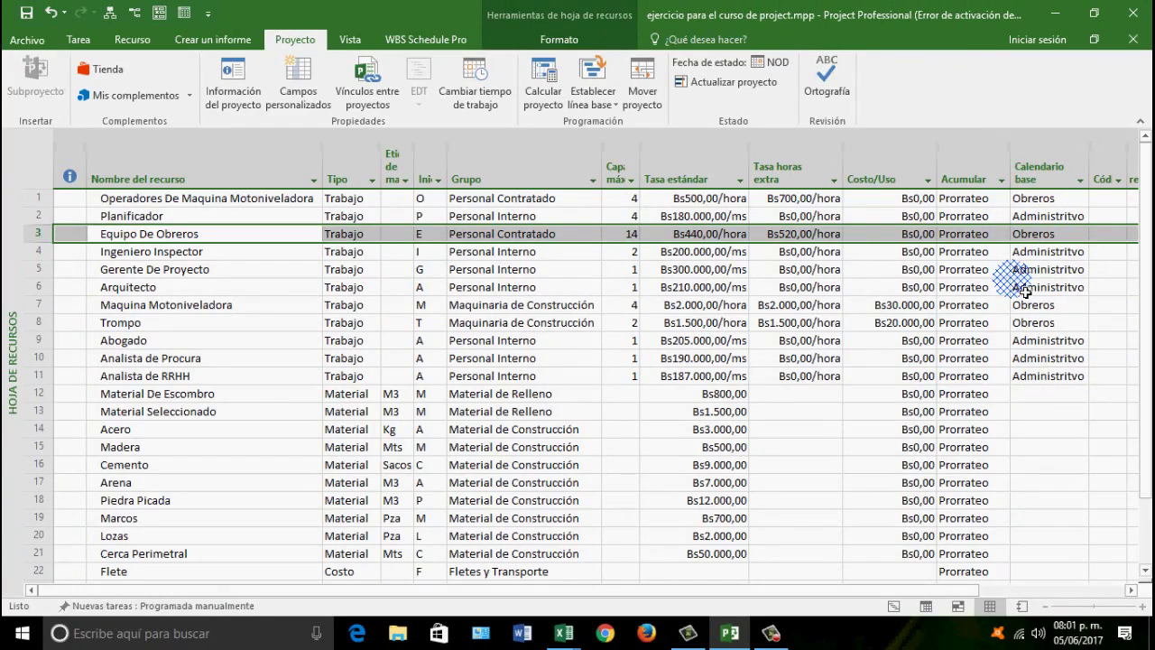
click(587, 363)
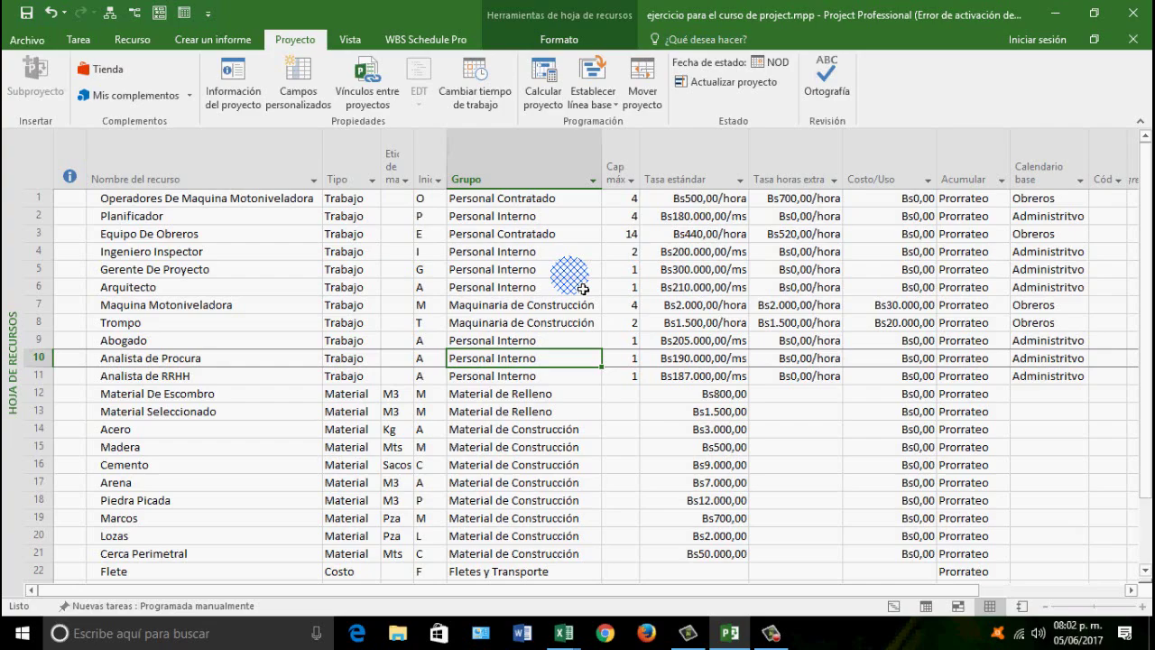
click(734, 562)
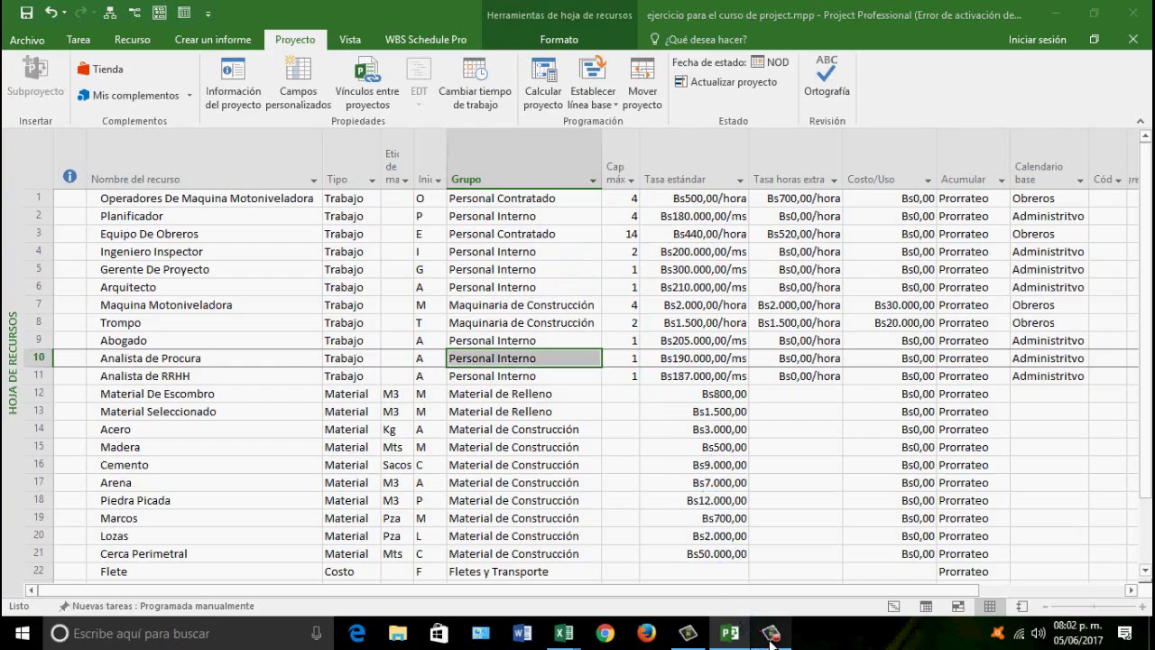